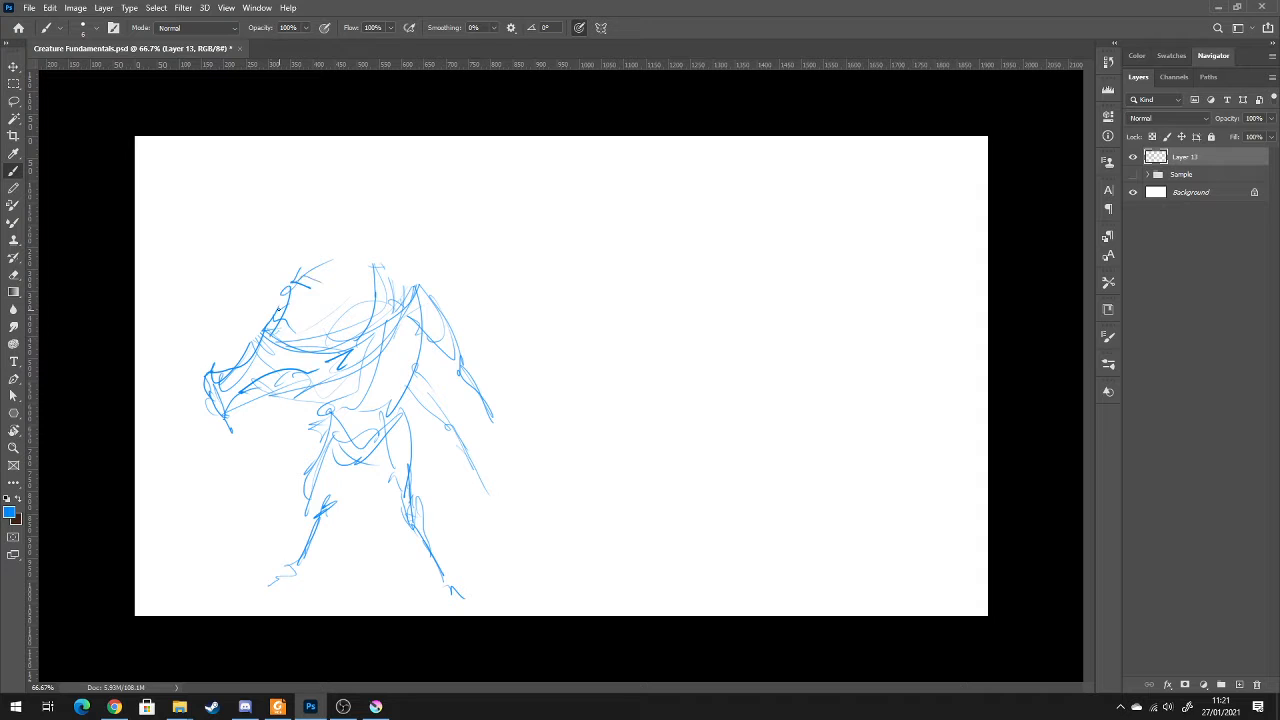
# Sketch the domed head outline and darken the curved jaw lines on the rough creature figure
pyautogui.moveTo(392, 332); pyautogui.dragTo(330, 372)
pyautogui.moveTo(400, 272); pyautogui.dragTo(348, 344)
pyautogui.moveTo(398, 320); pyautogui.dragTo(325, 367)
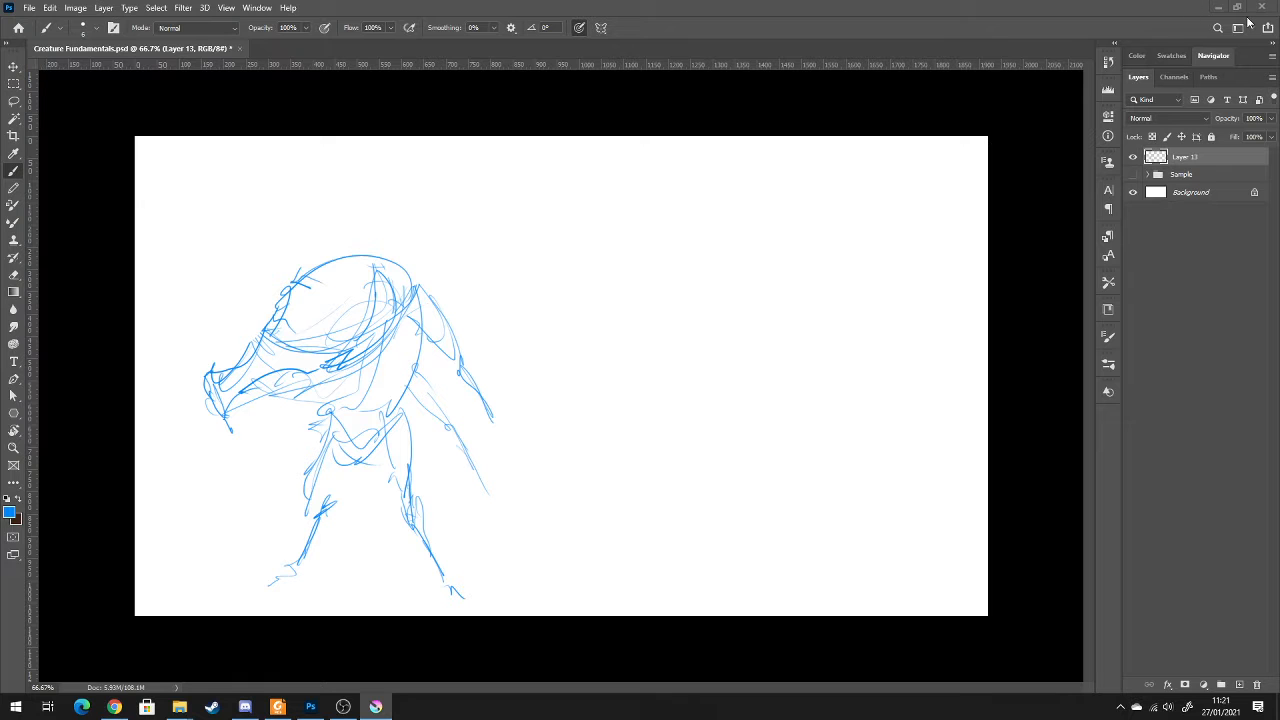
# Minimize the Krita window and move the creature sketch upward on the canvas
pyautogui.moveTo(1279, 38); pyautogui.dragTo(4, 4)
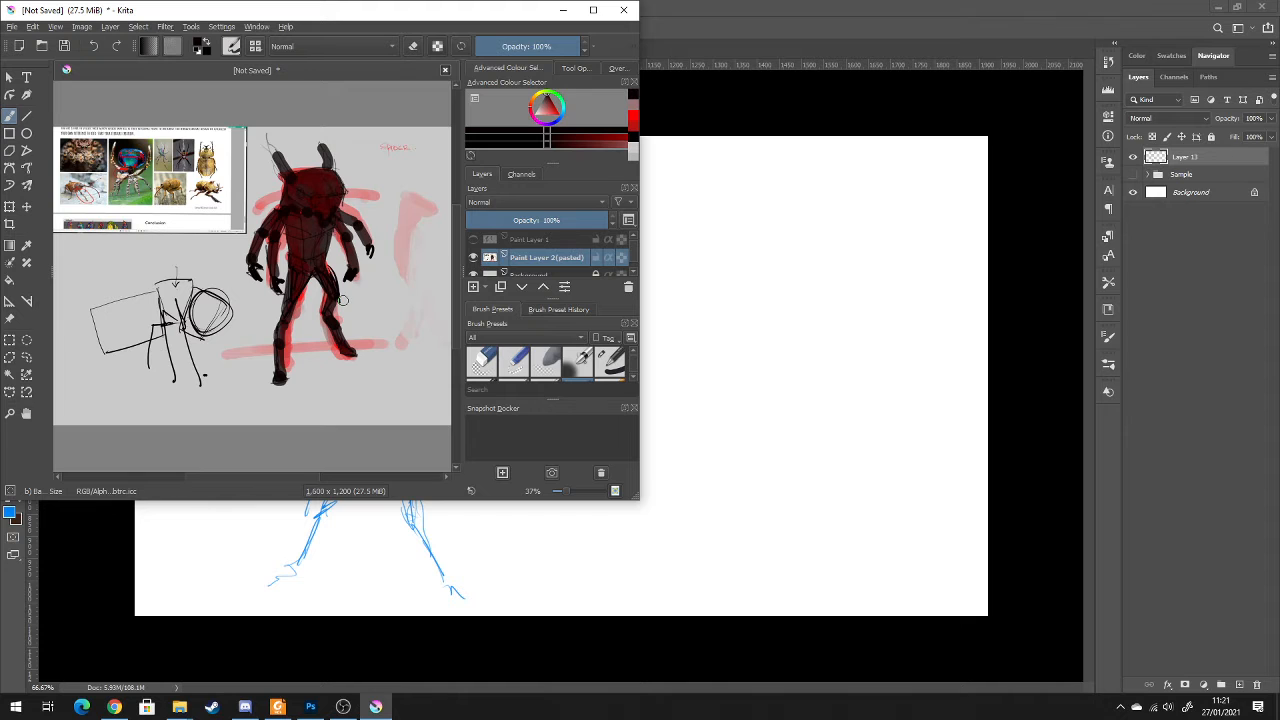
pyautogui.click(563, 10)
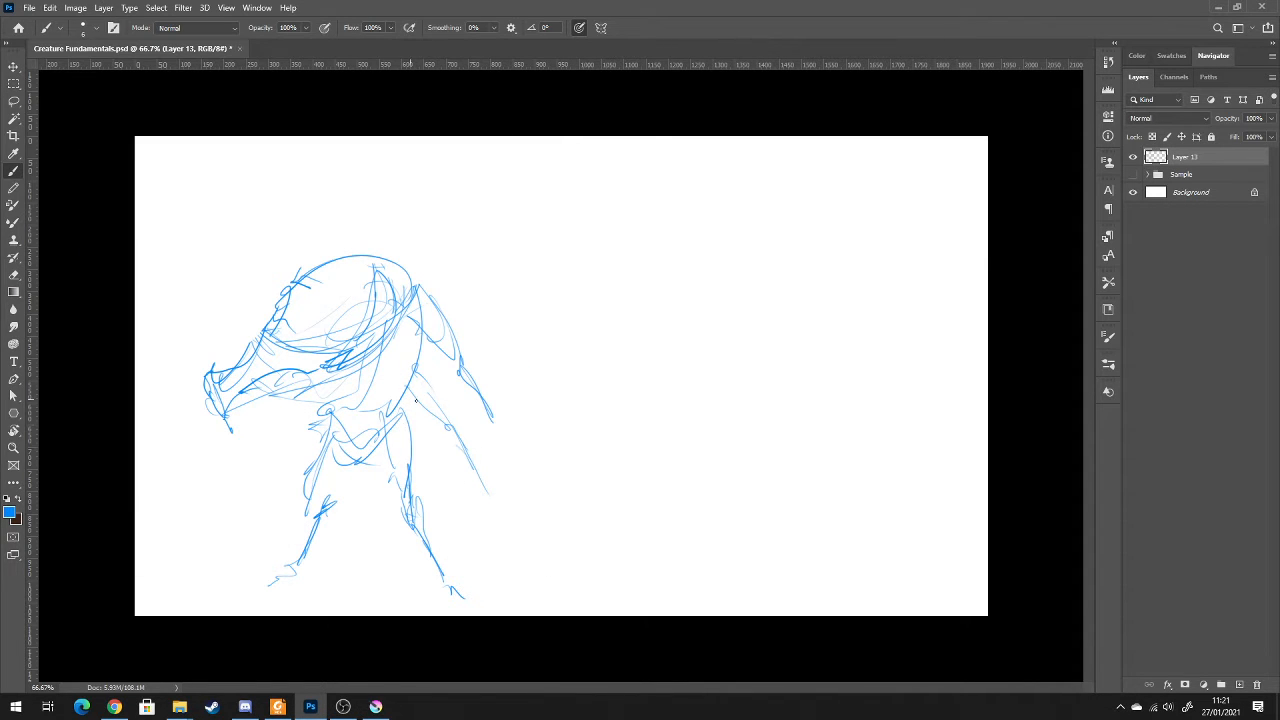
pyautogui.press('v')
pyautogui.moveTo(412, 367); pyautogui.dragTo(401, 311)
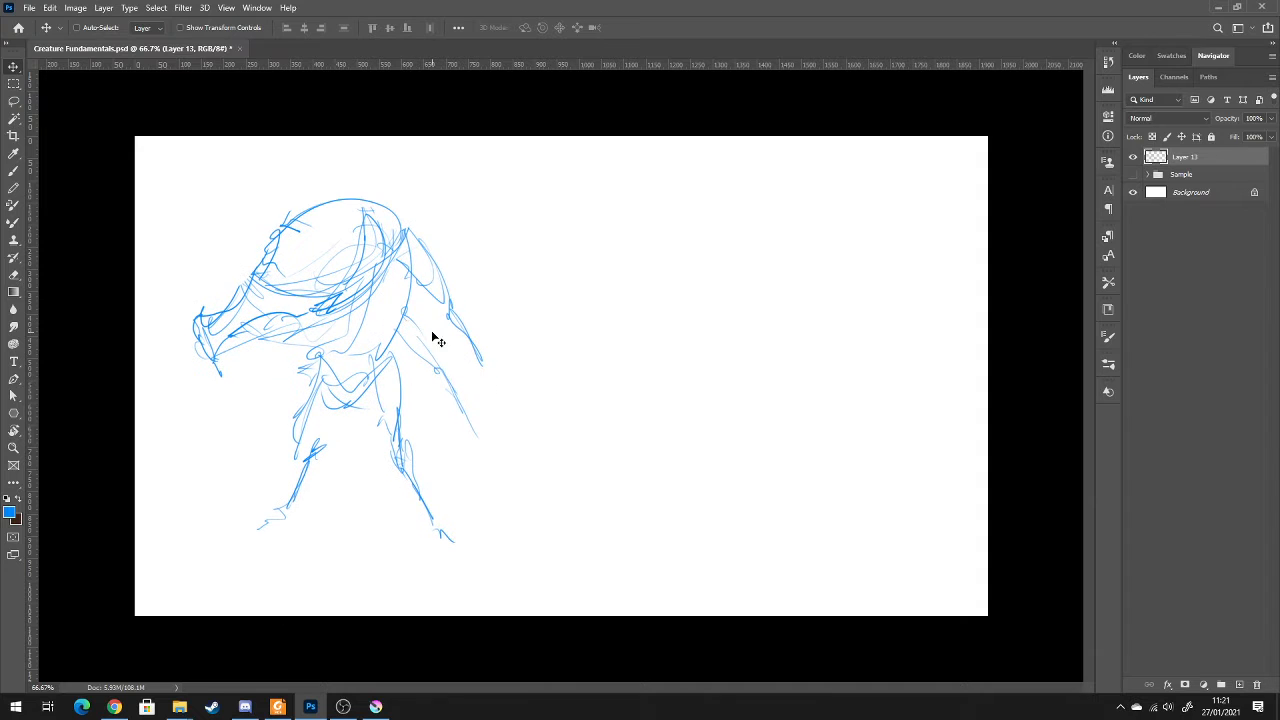
pyautogui.press('b')
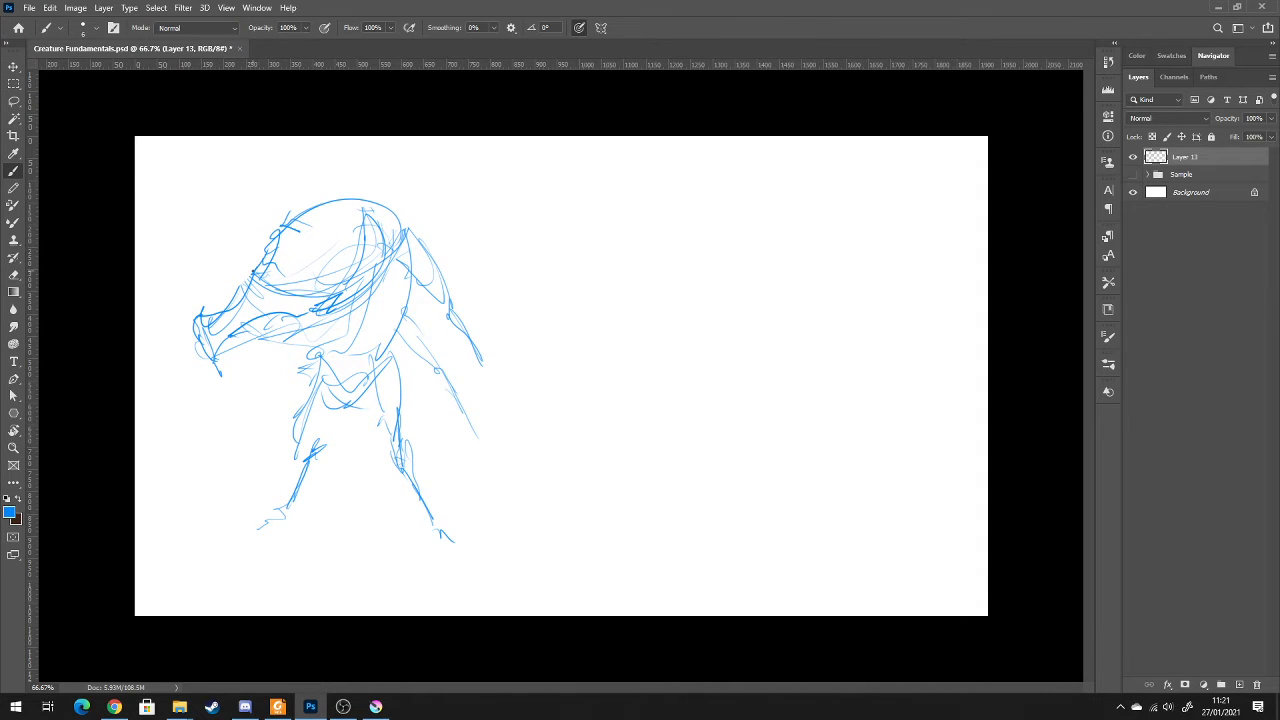
# Reinforce the creature's head outline and handwrite the title "sketch :: scribble" above the figure
pyautogui.moveTo(254, 271)
pyautogui.mouseDown()
pyautogui.moveTo(289, 219)
pyautogui.moveTo(358, 196)
pyautogui.mouseUp()
pyautogui.moveTo(197, 167); pyautogui.dragTo(210, 166)
pyautogui.moveTo(272, 157)
pyautogui.mouseDown()
pyautogui.moveTo(266, 167)
pyautogui.moveTo(318, 166)
pyautogui.mouseUp()
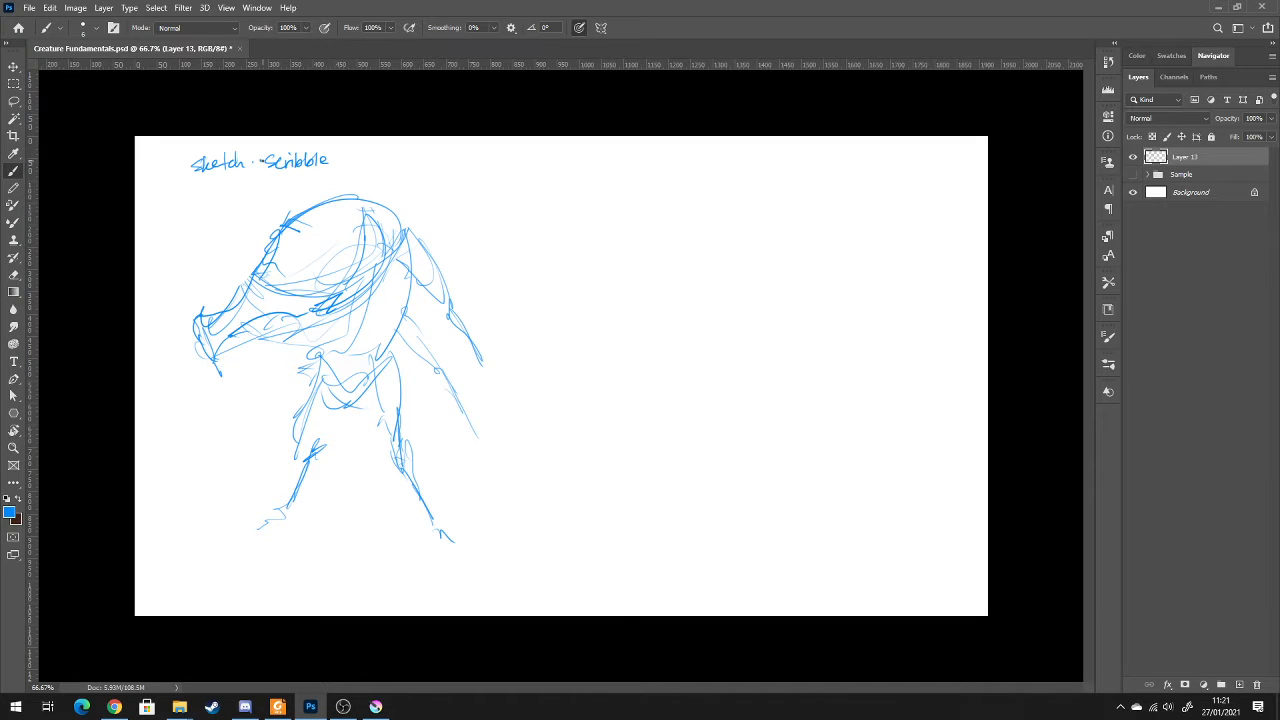
# Roughen in a shorter lower face, erasing the creature's old snout and the top of its head outline
pyautogui.moveTo(281, 276)
pyautogui.mouseDown()
pyautogui.moveTo(305, 253)
pyautogui.moveTo(397, 236)
pyautogui.moveTo(275, 338)
pyautogui.moveTo(243, 335)
pyautogui.mouseUp()
pyautogui.moveTo(255, 335)
pyautogui.mouseDown()
pyautogui.moveTo(228, 348)
pyautogui.moveTo(277, 323)
pyautogui.mouseUp()
pyautogui.press('e')
pyautogui.moveTo(217, 291); pyautogui.dragTo(219, 304)
pyautogui.moveTo(290, 226)
pyautogui.mouseDown()
pyautogui.moveTo(345, 200)
pyautogui.moveTo(390, 205)
pyautogui.mouseUp()
pyautogui.press('b')
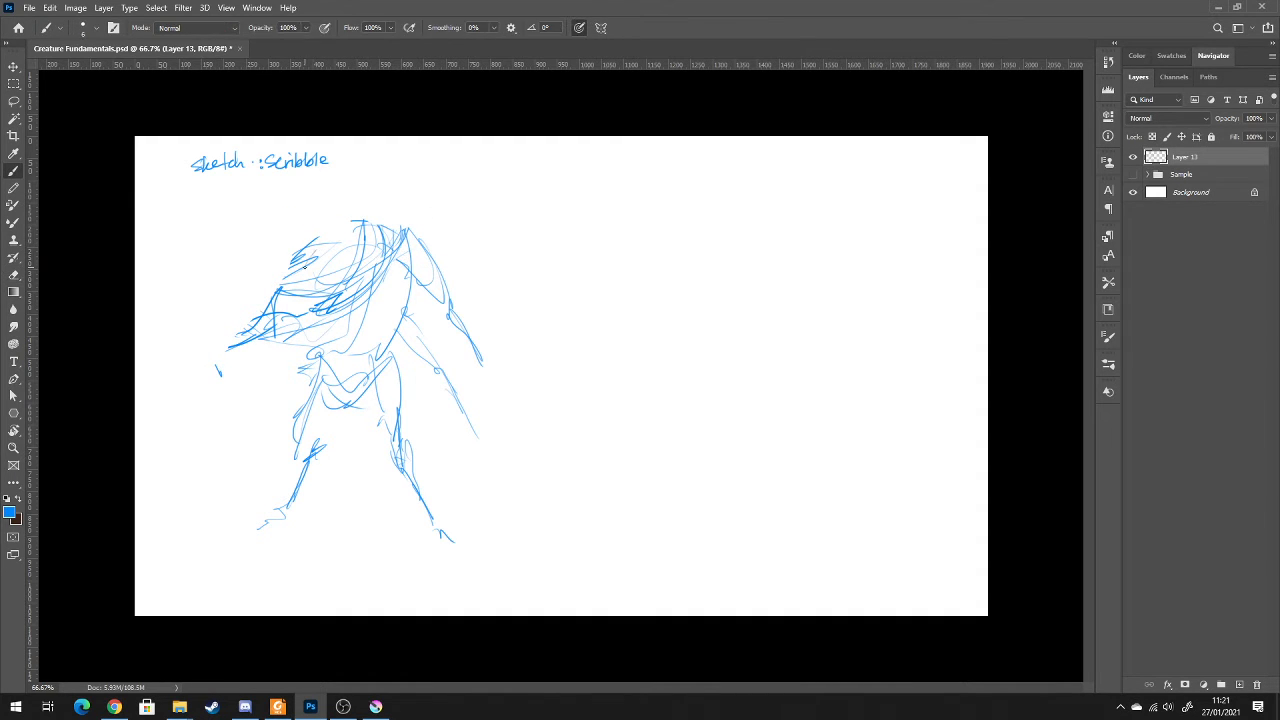
# Redraw the creature's head as a rounded oval with shaded brow strokes and small claw-like mouthparts
pyautogui.moveTo(288, 276); pyautogui.dragTo(325, 241)
pyautogui.moveTo(290, 285); pyautogui.dragTo(265, 325)
pyautogui.moveTo(715, 228)
pyautogui.mouseDown()
pyautogui.moveTo(596, 438)
pyautogui.moveTo(687, 386)
pyautogui.moveTo(729, 335)
pyautogui.moveTo(819, 270)
pyautogui.moveTo(815, 217)
pyautogui.mouseUp()
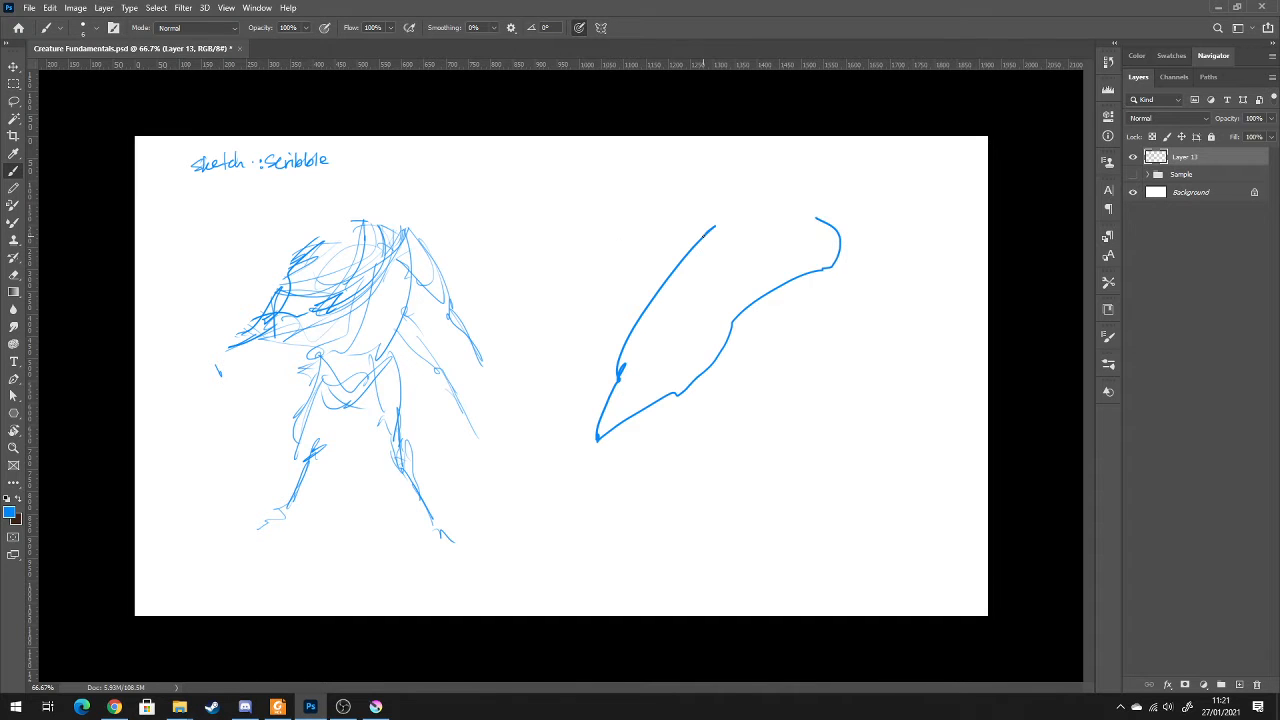
pyautogui.hotkey('ctrl', 'z')
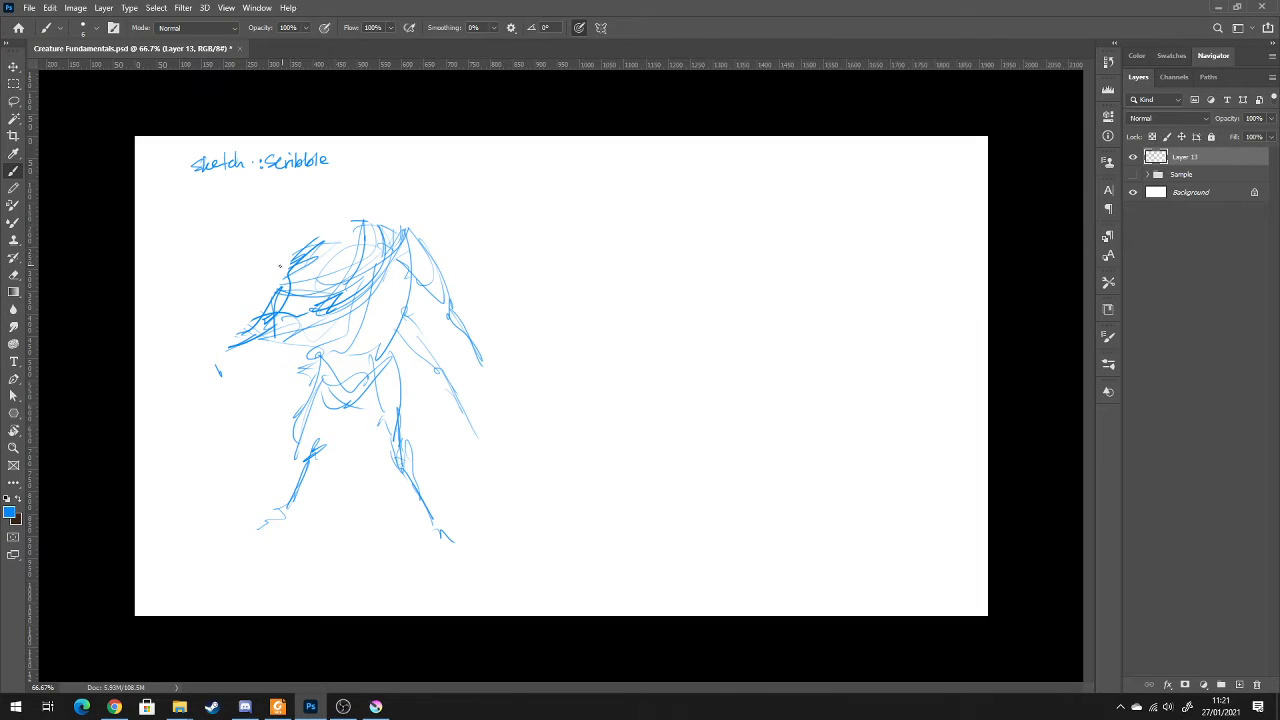
pyautogui.moveTo(300, 255)
pyautogui.mouseDown()
pyautogui.moveTo(310, 250)
pyautogui.moveTo(345, 300)
pyautogui.moveTo(382, 245)
pyautogui.mouseUp()
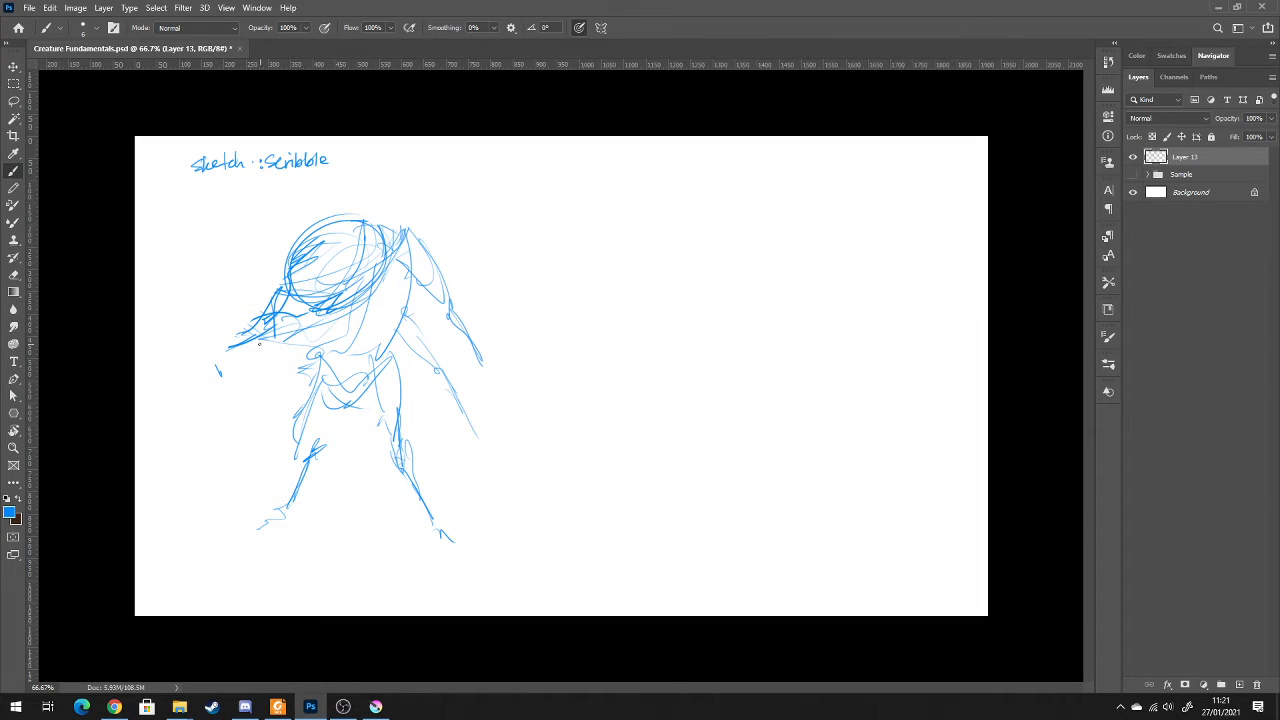
pyautogui.moveTo(250, 336)
pyautogui.mouseDown()
pyautogui.moveTo(234, 346)
pyautogui.moveTo(252, 360)
pyautogui.moveTo(247, 338)
pyautogui.mouseUp()
# Draw the creature's humped back and define its two segmented arms behind the torso
pyautogui.moveTo(346, 228)
pyautogui.mouseDown()
pyautogui.moveTo(411, 212)
pyautogui.moveTo(428, 285)
pyautogui.moveTo(408, 312)
pyautogui.mouseUp()
pyautogui.moveTo(432, 270)
pyautogui.mouseDown()
pyautogui.moveTo(436, 302)
pyautogui.moveTo(444, 294)
pyautogui.moveTo(488, 384)
pyautogui.mouseUp()
pyautogui.moveTo(456, 336); pyautogui.dragTo(495, 416)
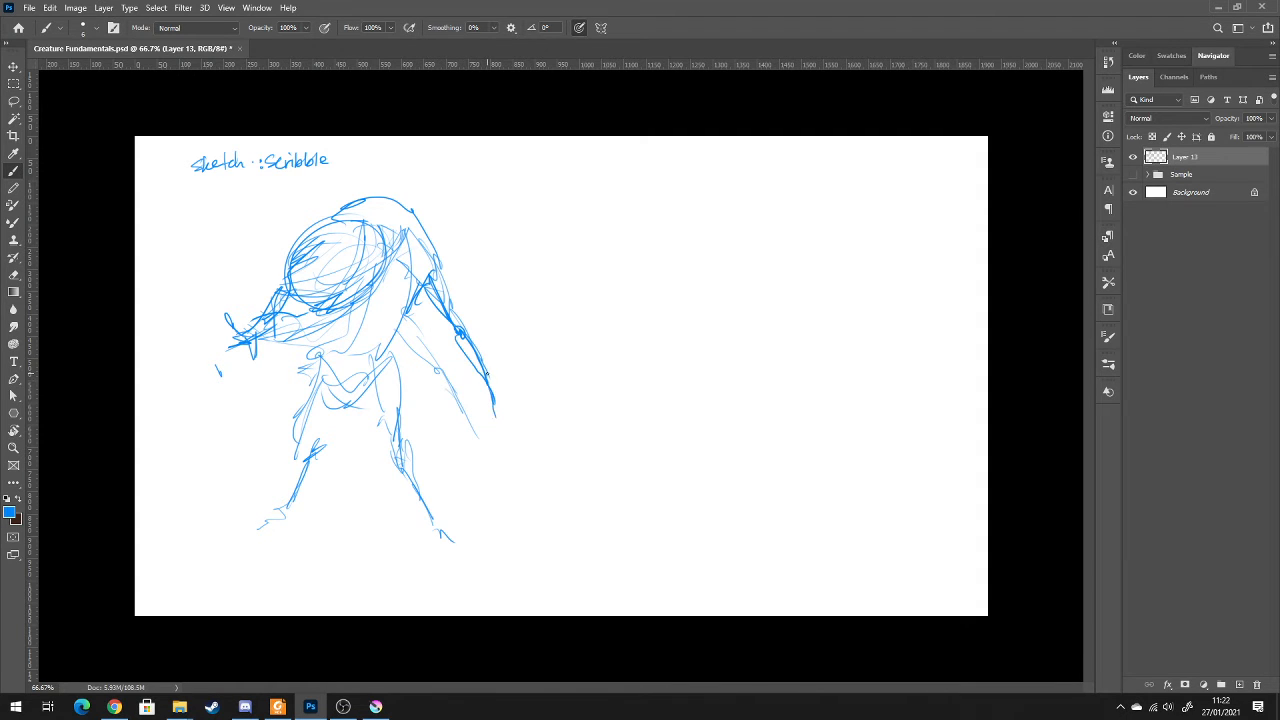
pyautogui.moveTo(442, 378); pyautogui.dragTo(466, 424)
# Strengthen the first creature's thighs, knees and lower leg with darker gesture lines
pyautogui.moveTo(404, 334)
pyautogui.mouseDown()
pyautogui.moveTo(436, 366)
pyautogui.moveTo(380, 390)
pyautogui.moveTo(388, 430)
pyautogui.mouseUp()
pyautogui.moveTo(380, 370)
pyautogui.mouseDown()
pyautogui.moveTo(392, 446)
pyautogui.moveTo(436, 528)
pyautogui.mouseUp()
pyautogui.moveTo(324, 390); pyautogui.dragTo(300, 446)
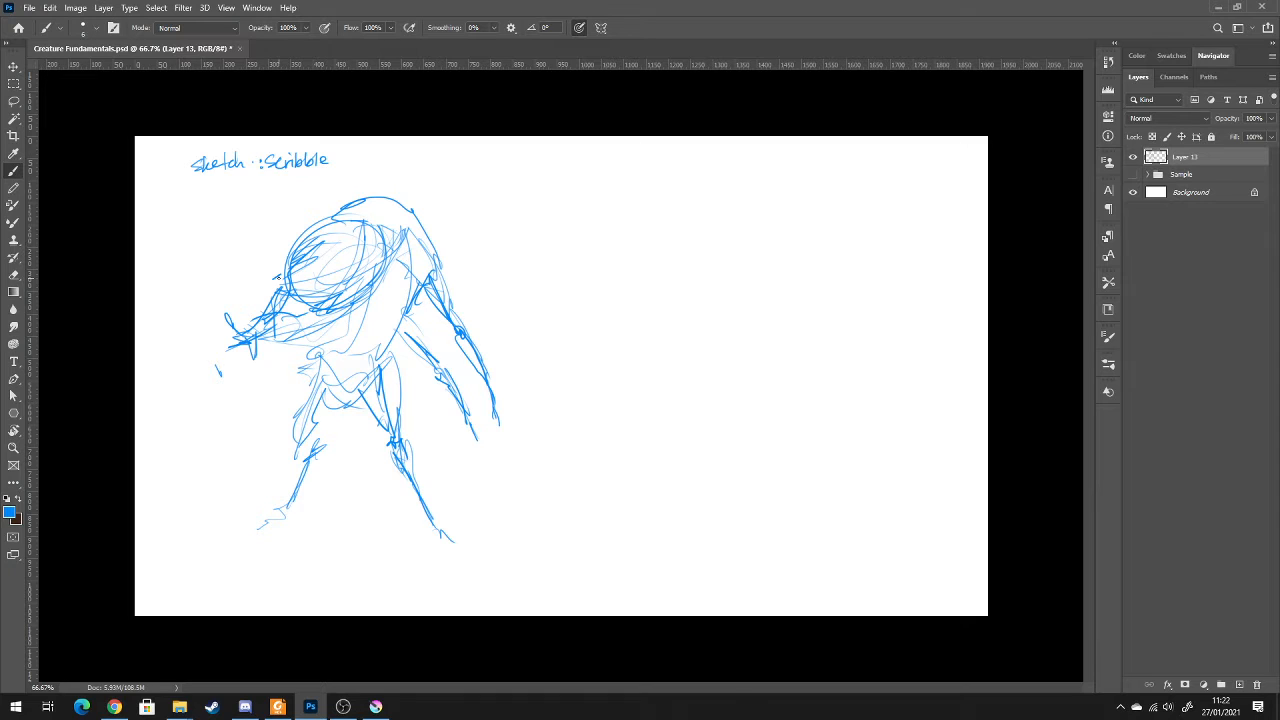
# Add short angular strokes for the front limbs beside and below the first creature's head
pyautogui.moveTo(278, 274); pyautogui.dragTo(260, 288)
pyautogui.moveTo(278, 326); pyautogui.dragTo(248, 366)
pyautogui.moveTo(276, 340)
pyautogui.mouseDown()
pyautogui.moveTo(242, 378)
pyautogui.moveTo(268, 382)
pyautogui.moveTo(259, 402)
pyautogui.mouseUp()
# Define the first creature's torso, waist curve and rounded pelvis above the legs
pyautogui.moveTo(318, 336)
pyautogui.mouseDown()
pyautogui.moveTo(308, 350)
pyautogui.moveTo(366, 347)
pyautogui.moveTo(402, 299)
pyautogui.mouseUp()
pyautogui.moveTo(402, 299); pyautogui.dragTo(356, 350)
pyautogui.moveTo(330, 354)
pyautogui.mouseDown()
pyautogui.moveTo(320, 402)
pyautogui.moveTo(380, 366)
pyautogui.mouseUp()
pyautogui.moveTo(322, 376)
pyautogui.mouseDown()
pyautogui.moveTo(388, 392)
pyautogui.moveTo(382, 410)
pyautogui.mouseUp()
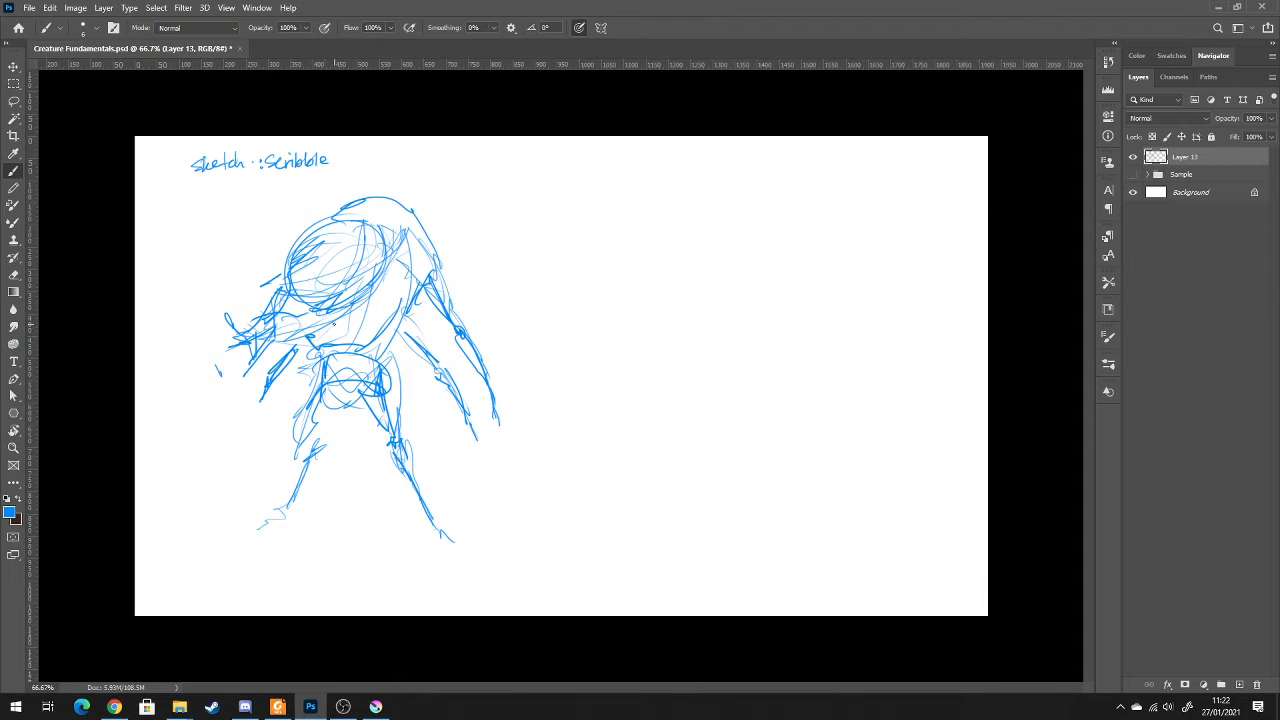
# Draw a row of round eyes on the first creature's face and darken its brow, crown and mandibles
pyautogui.moveTo(335, 323); pyautogui.dragTo(314, 358)
pyautogui.moveTo(352, 264)
pyautogui.mouseDown()
pyautogui.moveTo(328, 282)
pyautogui.moveTo(358, 292)
pyautogui.moveTo(280, 295)
pyautogui.moveTo(332, 286)
pyautogui.moveTo(336, 270)
pyautogui.moveTo(274, 282)
pyautogui.moveTo(303, 244)
pyautogui.moveTo(378, 218)
pyautogui.moveTo(308, 261)
pyautogui.mouseUp()
pyautogui.moveTo(339, 212); pyautogui.dragTo(394, 197)
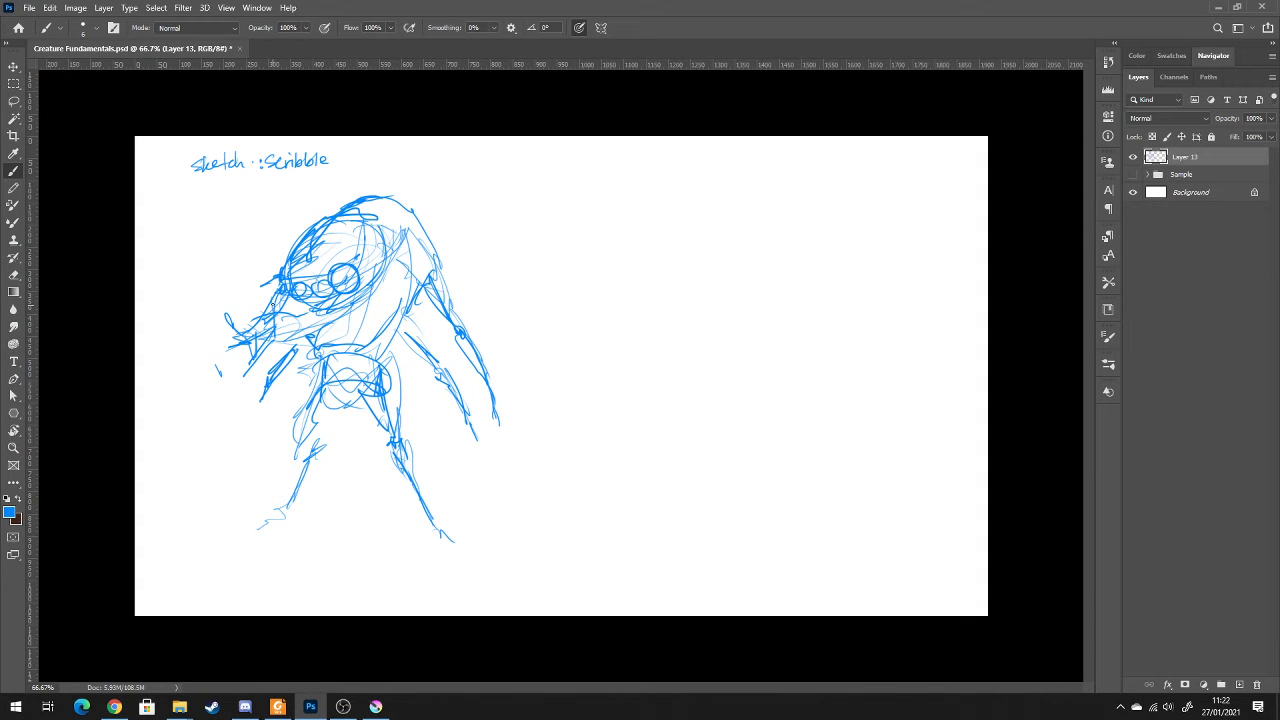
pyautogui.moveTo(274, 314)
pyautogui.mouseDown()
pyautogui.moveTo(232, 332)
pyautogui.moveTo(240, 358)
pyautogui.moveTo(260, 366)
pyautogui.moveTo(324, 320)
pyautogui.moveTo(310, 360)
pyautogui.moveTo(320, 346)
pyautogui.moveTo(292, 342)
pyautogui.mouseUp()
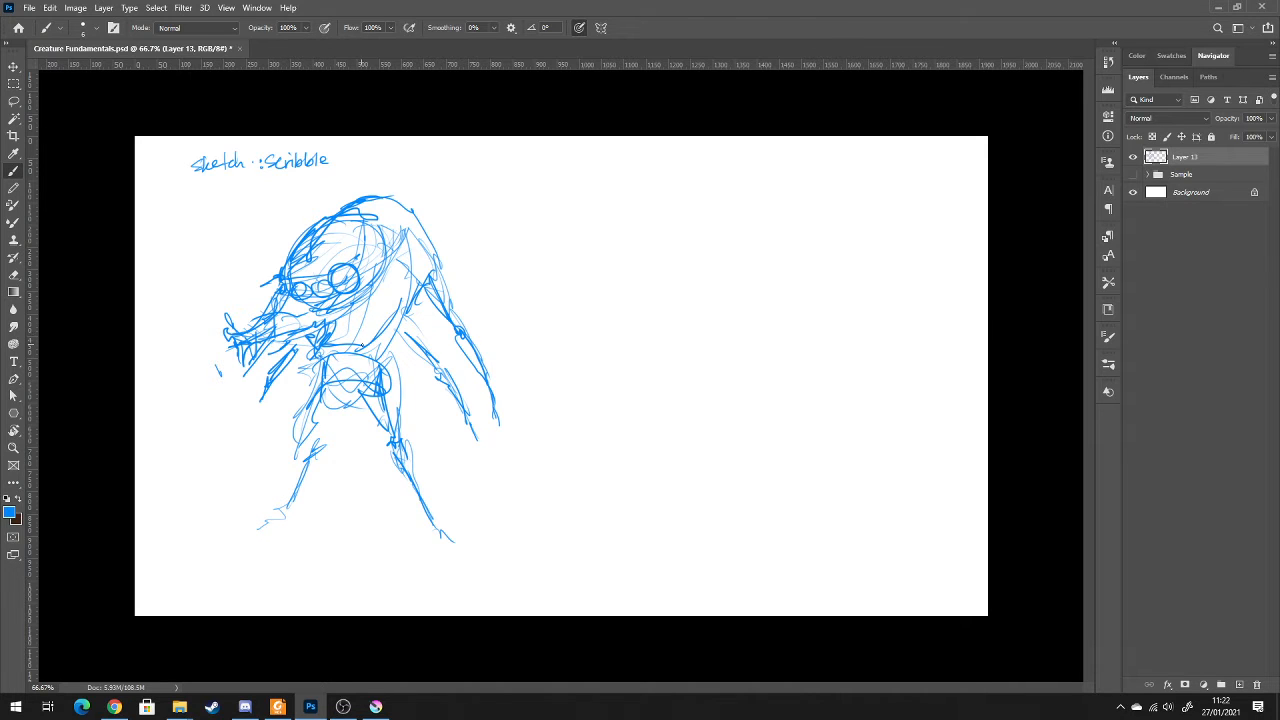
# Block in a second creature beside the first with a large round head and a circular form on its far side
pyautogui.moveTo(588, 216); pyautogui.dragTo(584, 344)
pyautogui.moveTo(558, 272); pyautogui.dragTo(642, 286)
pyautogui.moveTo(632, 194); pyautogui.dragTo(570, 298)
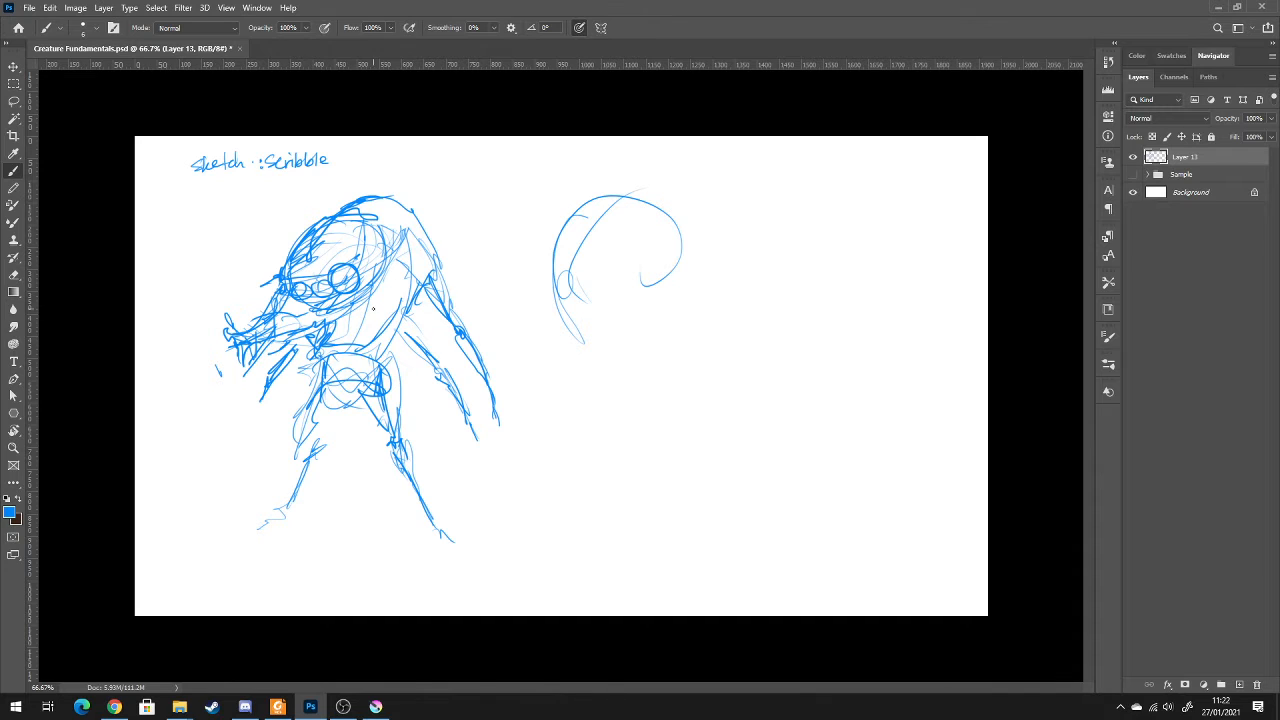
pyautogui.moveTo(646, 287)
pyautogui.mouseDown()
pyautogui.moveTo(679, 270)
pyautogui.moveTo(646, 286)
pyautogui.mouseUp()
pyautogui.hotkey('ctrl', '-')
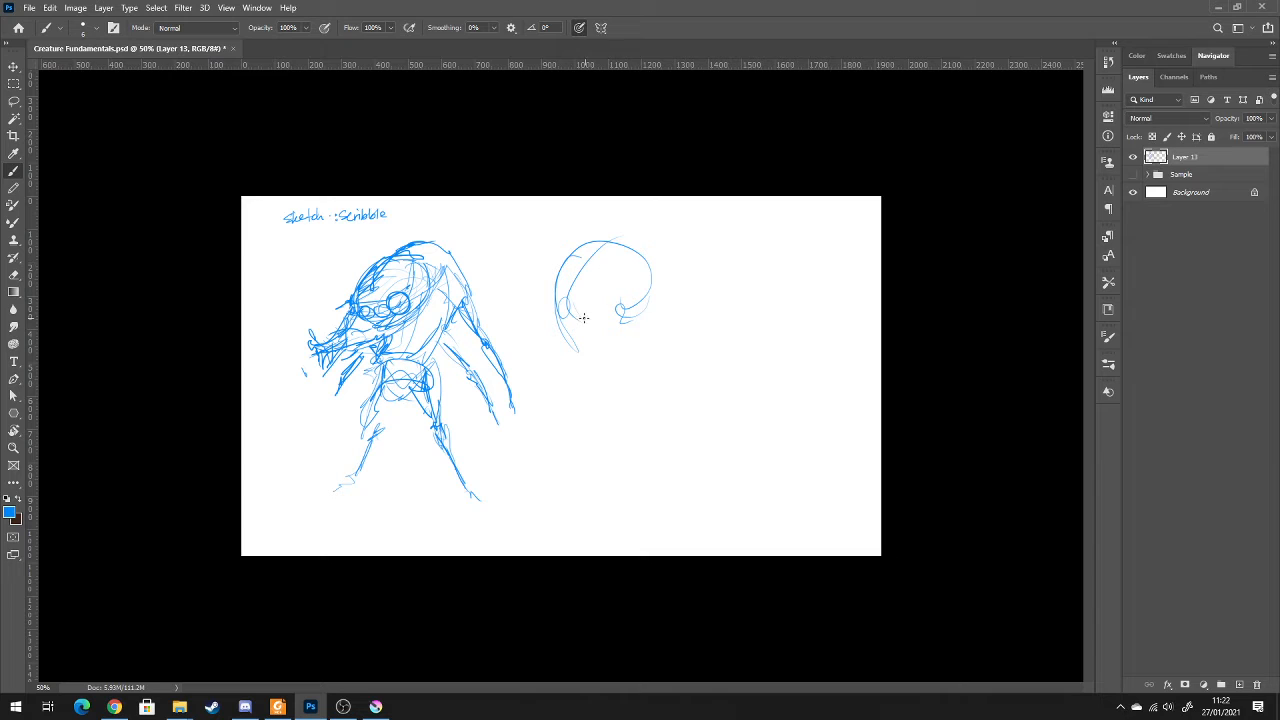
pyautogui.moveTo(584, 296); pyautogui.dragTo(640, 314)
pyautogui.moveTo(632, 262)
pyautogui.mouseDown()
pyautogui.moveTo(640, 302)
pyautogui.moveTo(626, 320)
pyautogui.moveTo(668, 326)
pyautogui.moveTo(562, 256)
pyautogui.moveTo(575, 365)
pyautogui.moveTo(656, 362)
pyautogui.moveTo(710, 322)
pyautogui.moveTo(682, 298)
pyautogui.moveTo(704, 350)
pyautogui.mouseUp()
# Sketch the second creature's tapered abdomen below the head and begin its near thigh
pyautogui.moveTo(608, 404)
pyautogui.mouseDown()
pyautogui.moveTo(600, 360)
pyautogui.moveTo(610, 406)
pyautogui.mouseUp()
pyautogui.moveTo(598, 400)
pyautogui.mouseDown()
pyautogui.moveTo(603, 364)
pyautogui.moveTo(600, 405)
pyautogui.moveTo(620, 425)
pyautogui.mouseUp()
pyautogui.moveTo(615, 367); pyautogui.dragTo(614, 436)
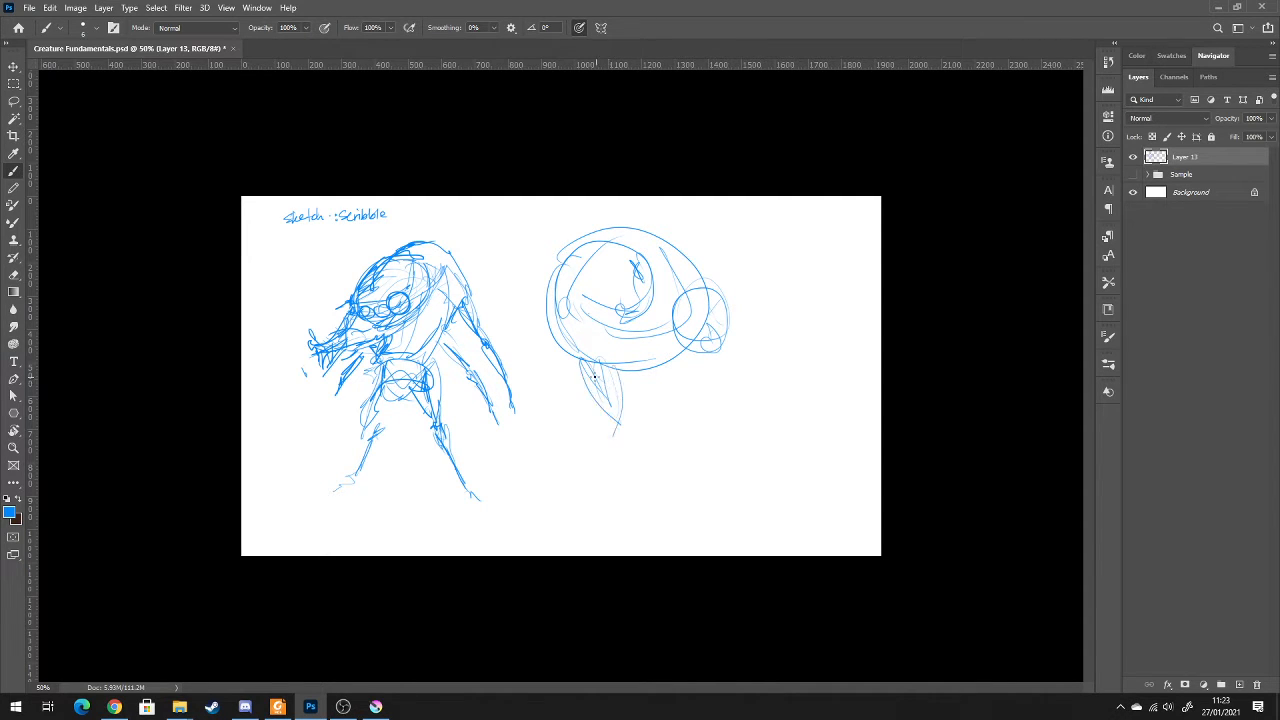
pyautogui.moveTo(574, 358)
pyautogui.mouseDown()
pyautogui.moveTo(662, 405)
pyautogui.moveTo(634, 414)
pyautogui.mouseUp()
pyautogui.moveTo(668, 364)
pyautogui.mouseDown()
pyautogui.moveTo(632, 418)
pyautogui.moveTo(652, 372)
pyautogui.mouseUp()
pyautogui.moveTo(596, 406); pyautogui.dragTo(589, 461)
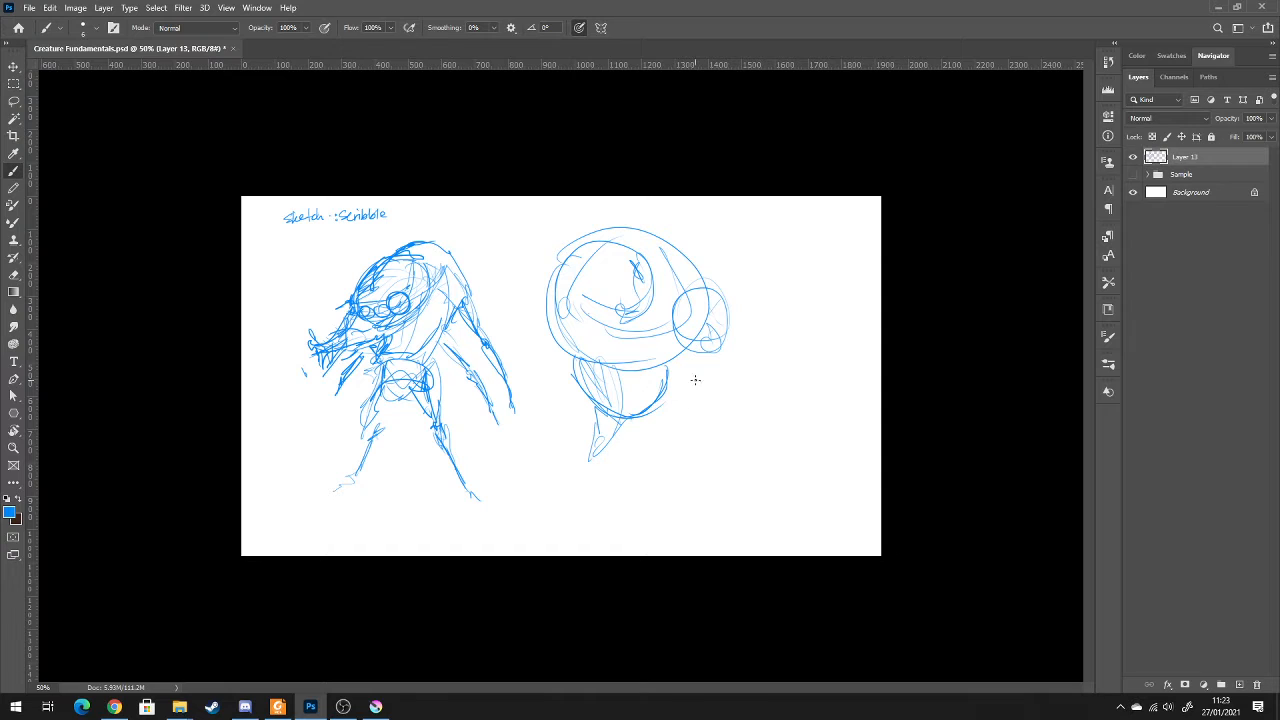
# Sketch the second creature's two legs and a slanted ground line beneath its feet
pyautogui.moveTo(662, 400)
pyautogui.mouseDown()
pyautogui.moveTo(665, 418)
pyautogui.moveTo(598, 470)
pyautogui.moveTo(580, 504)
pyautogui.mouseUp()
pyautogui.moveTo(668, 440); pyautogui.dragTo(660, 492)
pyautogui.moveTo(580, 505); pyautogui.dragTo(714, 470)
pyautogui.moveTo(550, 524); pyautogui.dragTo(722, 466)
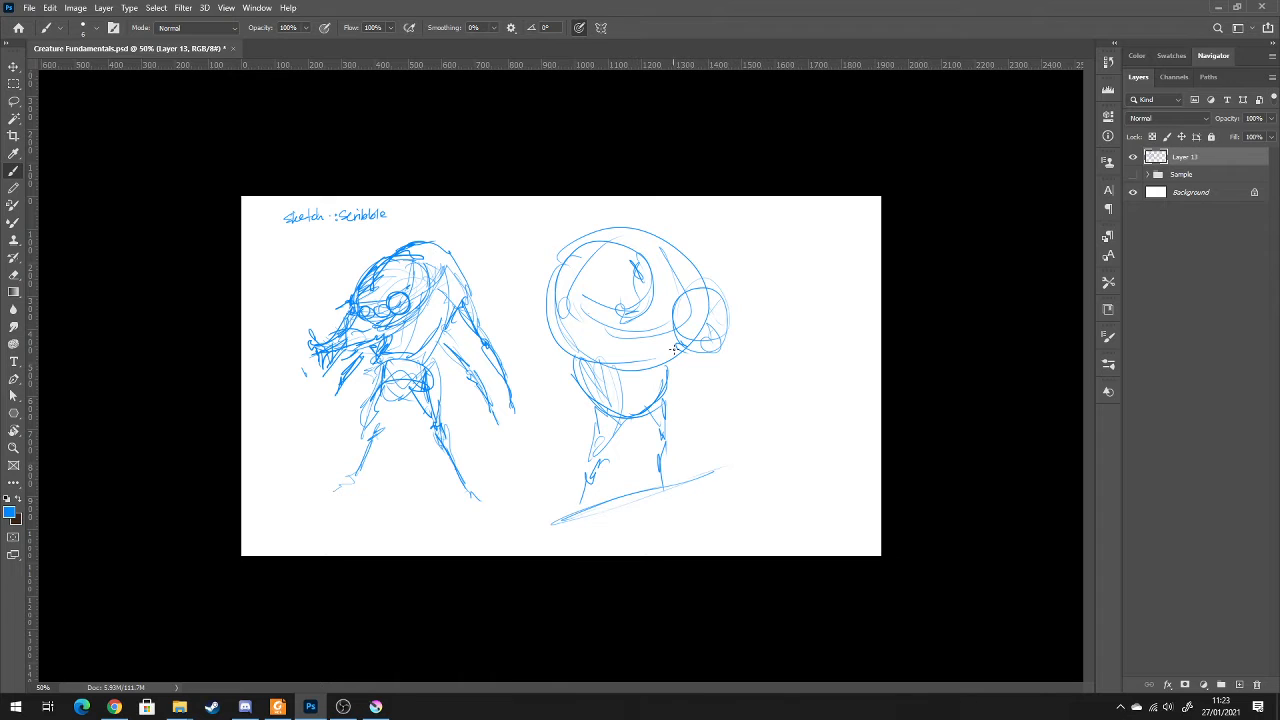
# Sketch the second creature's shoulder joint and thin upper and lower arms on both sides of the body
pyautogui.moveTo(590, 330); pyautogui.dragTo(556, 400)
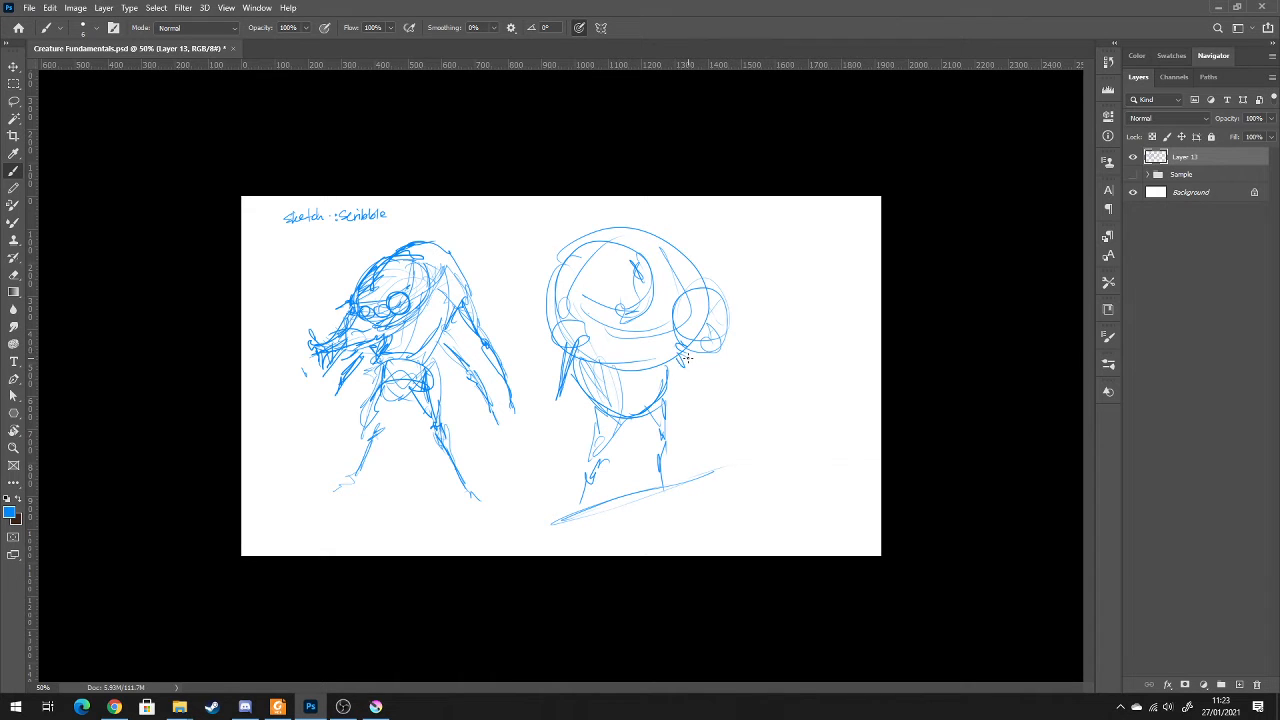
pyautogui.moveTo(685, 360); pyautogui.dragTo(678, 382)
pyautogui.moveTo(564, 409); pyautogui.dragTo(542, 456)
pyautogui.moveTo(688, 382); pyautogui.dragTo(716, 426)
pyautogui.moveTo(560, 308)
pyautogui.mouseDown()
pyautogui.moveTo(528, 370)
pyautogui.moveTo(530, 396)
pyautogui.mouseUp()
pyautogui.moveTo(697, 284)
pyautogui.mouseDown()
pyautogui.moveTo(720, 297)
pyautogui.moveTo(729, 332)
pyautogui.mouseUp()
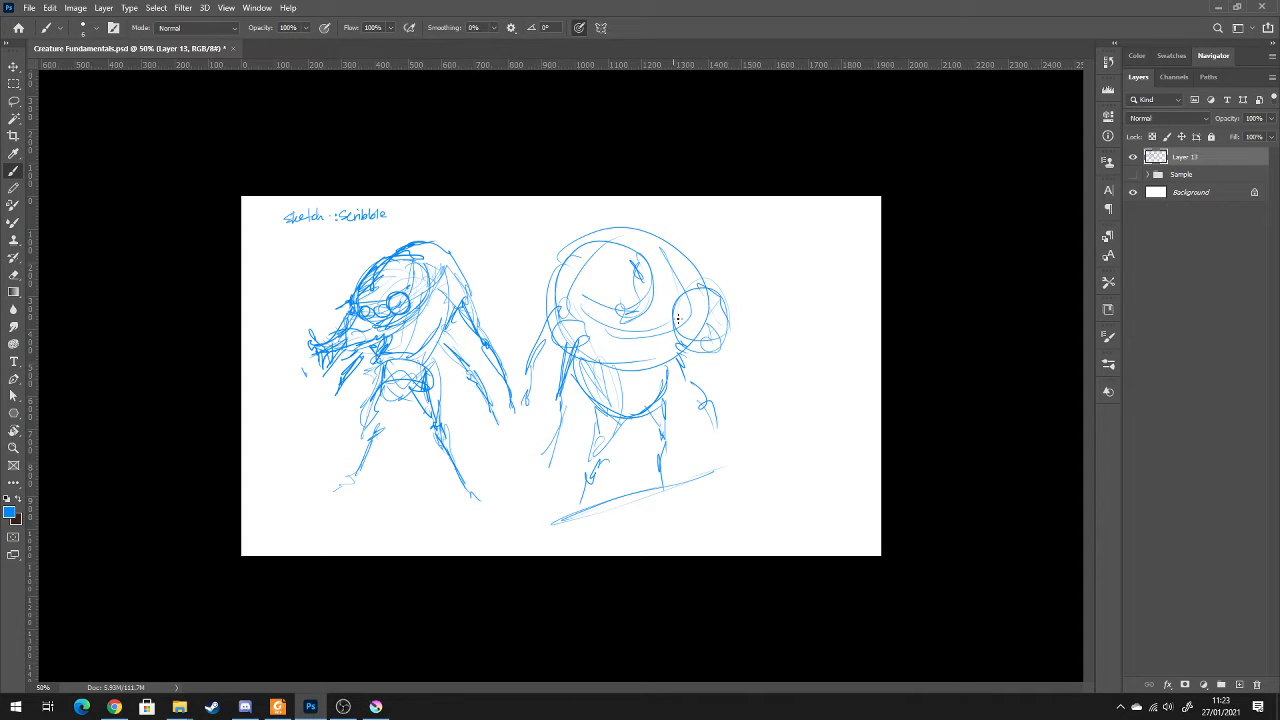
# Draw the second creature's protruding face contour and a bent mouthpart extending from its side
pyautogui.moveTo(674, 262); pyautogui.dragTo(735, 356)
pyautogui.moveTo(728, 350)
pyautogui.mouseDown()
pyautogui.moveTo(664, 332)
pyautogui.moveTo(684, 352)
pyautogui.mouseUp()
pyautogui.moveTo(660, 358)
pyautogui.mouseDown()
pyautogui.moveTo(712, 347)
pyautogui.moveTo(737, 360)
pyautogui.mouseUp()
pyautogui.moveTo(709, 312)
pyautogui.mouseDown()
pyautogui.moveTo(726, 339)
pyautogui.moveTo(746, 341)
pyautogui.moveTo(754, 389)
pyautogui.mouseUp()
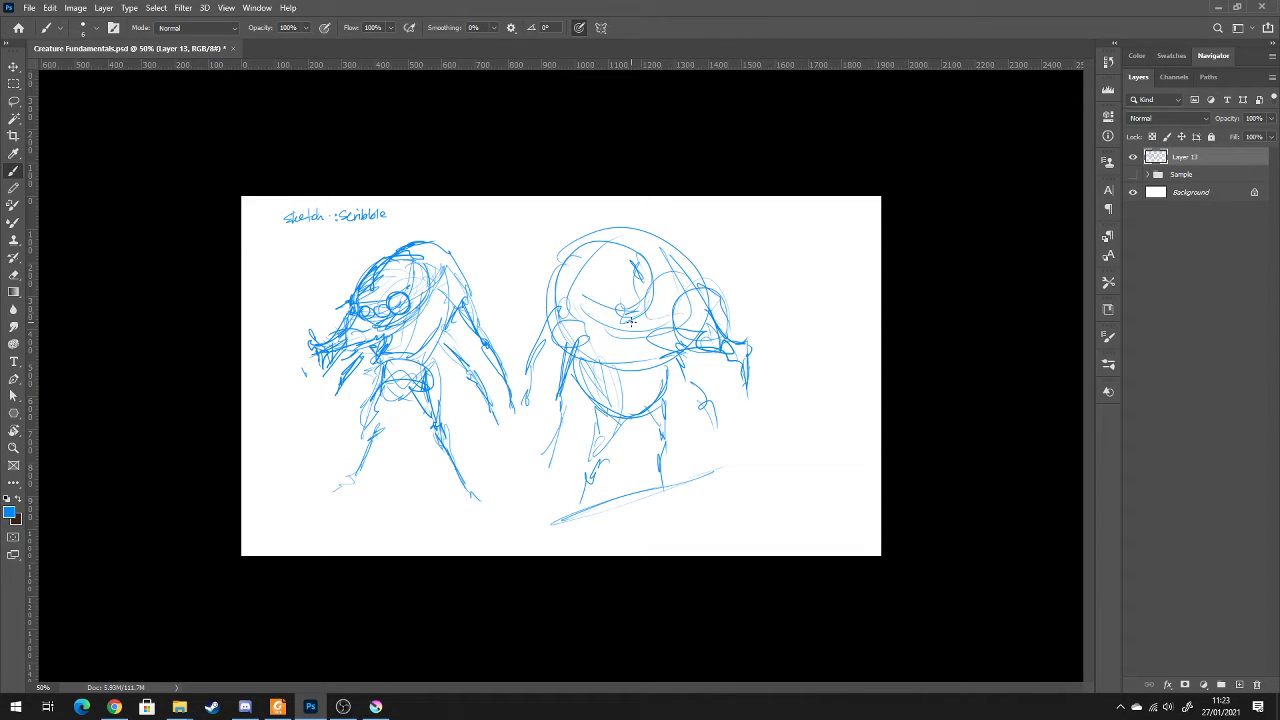
# Scribble a dark eye and a connecting band across the second creature's face toward its mouth
pyautogui.moveTo(631, 320)
pyautogui.mouseDown()
pyautogui.moveTo(650, 310)
pyautogui.moveTo(612, 308)
pyautogui.mouseUp()
pyautogui.moveTo(699, 289); pyautogui.dragTo(709, 304)
pyautogui.moveTo(695, 298)
pyautogui.mouseDown()
pyautogui.moveTo(677, 303)
pyautogui.moveTo(675, 330)
pyautogui.moveTo(712, 318)
pyautogui.moveTo(711, 306)
pyautogui.mouseUp()
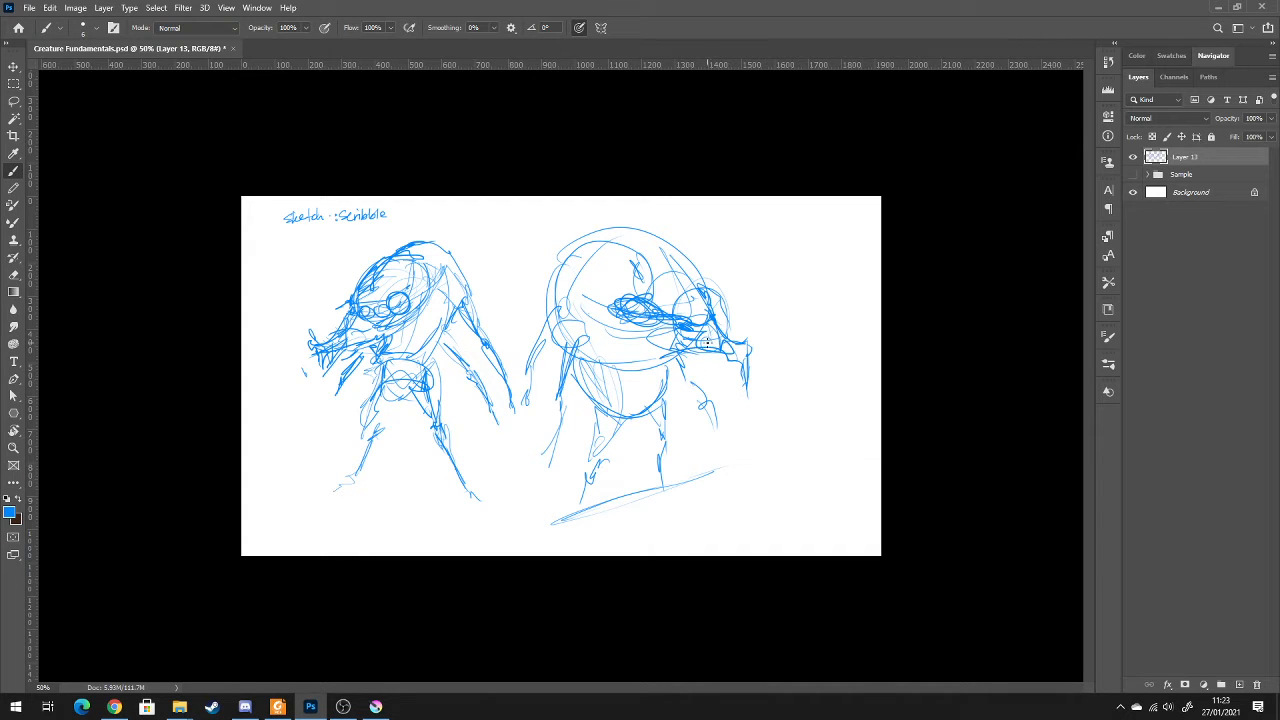
# Erase the scribbled eye and construction lines from the second creature's face
pyautogui.press('e')
pyautogui.moveTo(646, 315)
pyautogui.mouseDown()
pyautogui.moveTo(614, 314)
pyautogui.moveTo(706, 296)
pyautogui.moveTo(672, 252)
pyautogui.mouseUp()
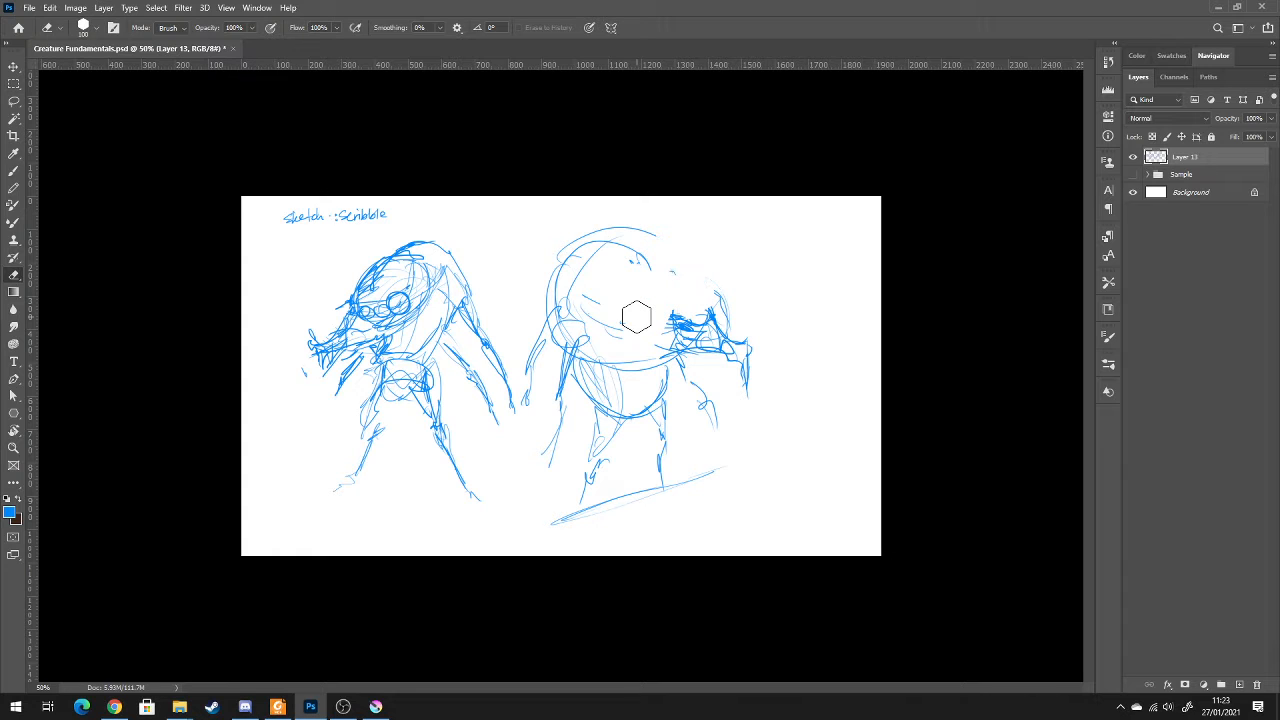
pyautogui.moveTo(716, 290)
pyautogui.mouseDown()
pyautogui.moveTo(724, 298)
pyautogui.moveTo(700, 292)
pyautogui.moveTo(686, 264)
pyautogui.moveTo(715, 326)
pyautogui.moveTo(712, 306)
pyautogui.mouseUp()
pyautogui.press('b')
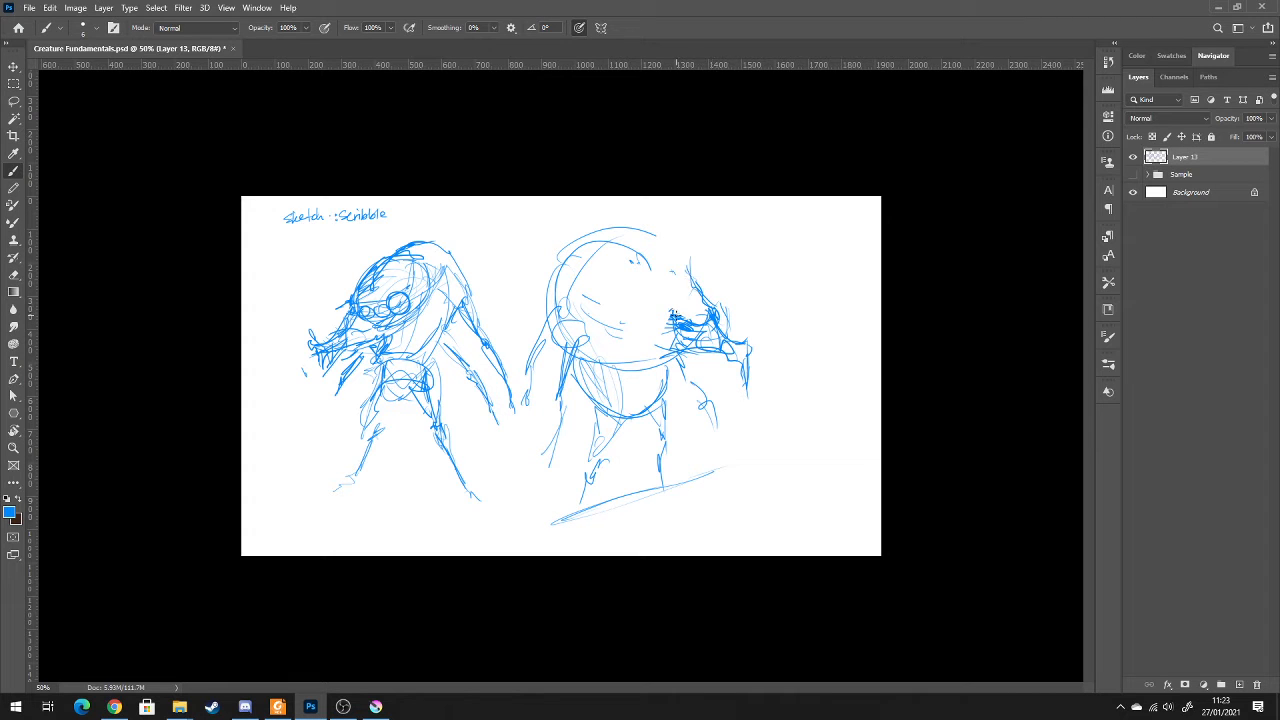
# Draw three oval eyes of decreasing size on the second creature's face and reinforce its round head outline
pyautogui.moveTo(688, 262)
pyautogui.mouseDown()
pyautogui.moveTo(676, 294)
pyautogui.moveTo(698, 295)
pyautogui.moveTo(676, 270)
pyautogui.moveTo(642, 290)
pyautogui.moveTo(652, 270)
pyautogui.moveTo(622, 298)
pyautogui.mouseUp()
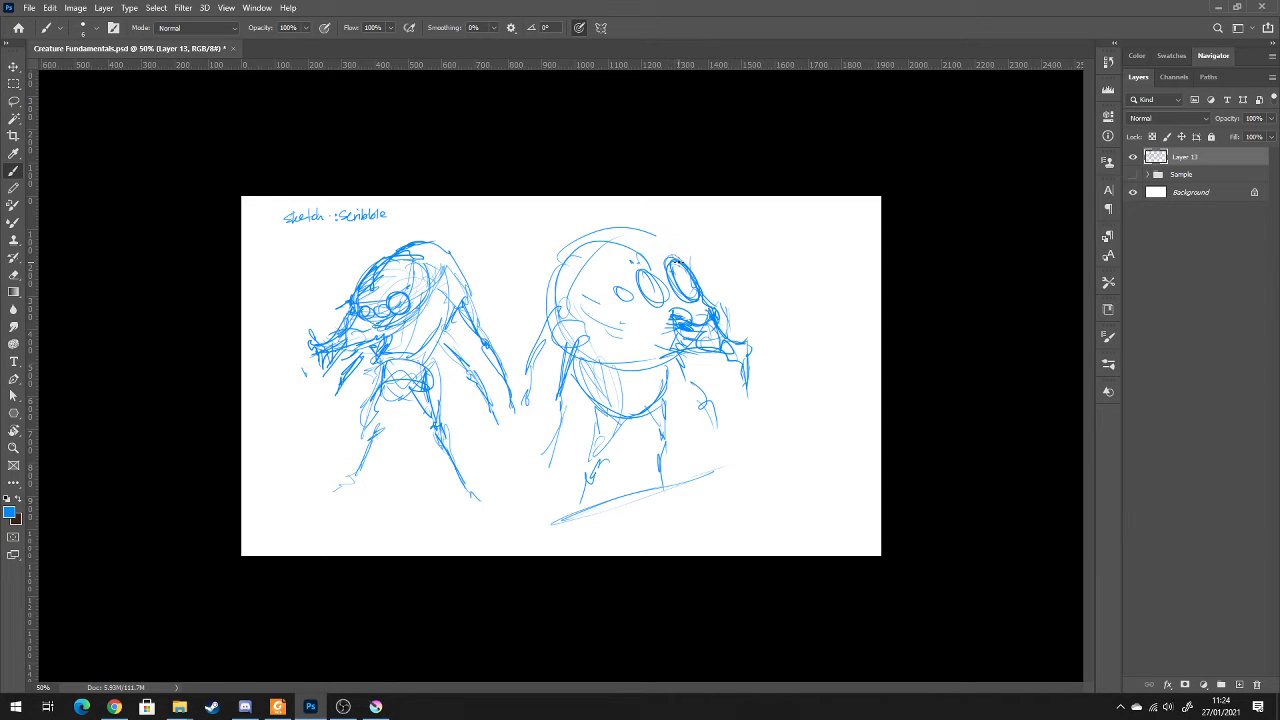
pyautogui.moveTo(672, 246)
pyautogui.mouseDown()
pyautogui.moveTo(528, 251)
pyautogui.moveTo(567, 271)
pyautogui.moveTo(555, 312)
pyautogui.moveTo(566, 324)
pyautogui.moveTo(640, 357)
pyautogui.mouseUp()
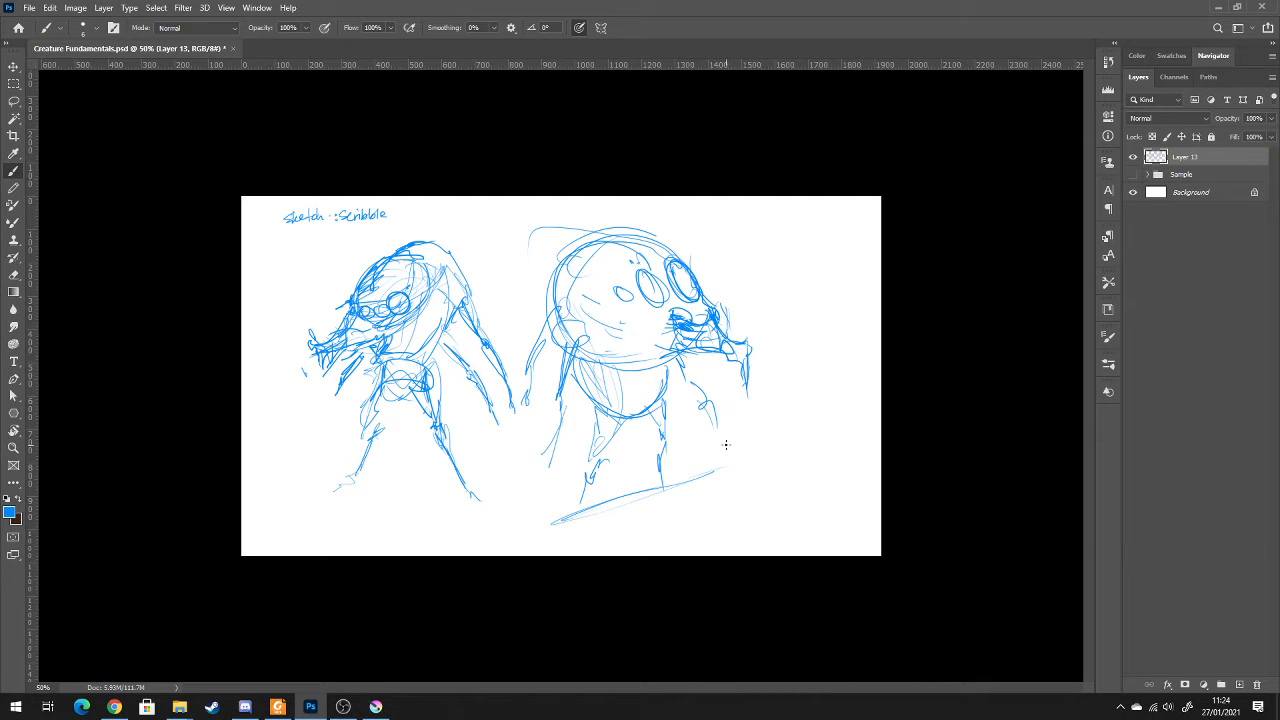
pyautogui.moveTo(621, 302)
pyautogui.mouseDown()
pyautogui.moveTo(606, 296)
pyautogui.moveTo(612, 314)
pyautogui.mouseUp()
pyautogui.hotkey('ctrl', 'z')
pyautogui.moveTo(643, 244)
pyautogui.mouseDown()
pyautogui.moveTo(650, 340)
pyautogui.moveTo(565, 300)
pyautogui.moveTo(660, 365)
pyautogui.moveTo(669, 321)
pyautogui.moveTo(706, 312)
pyautogui.mouseUp()
pyautogui.moveTo(657, 347); pyautogui.dragTo(698, 306)
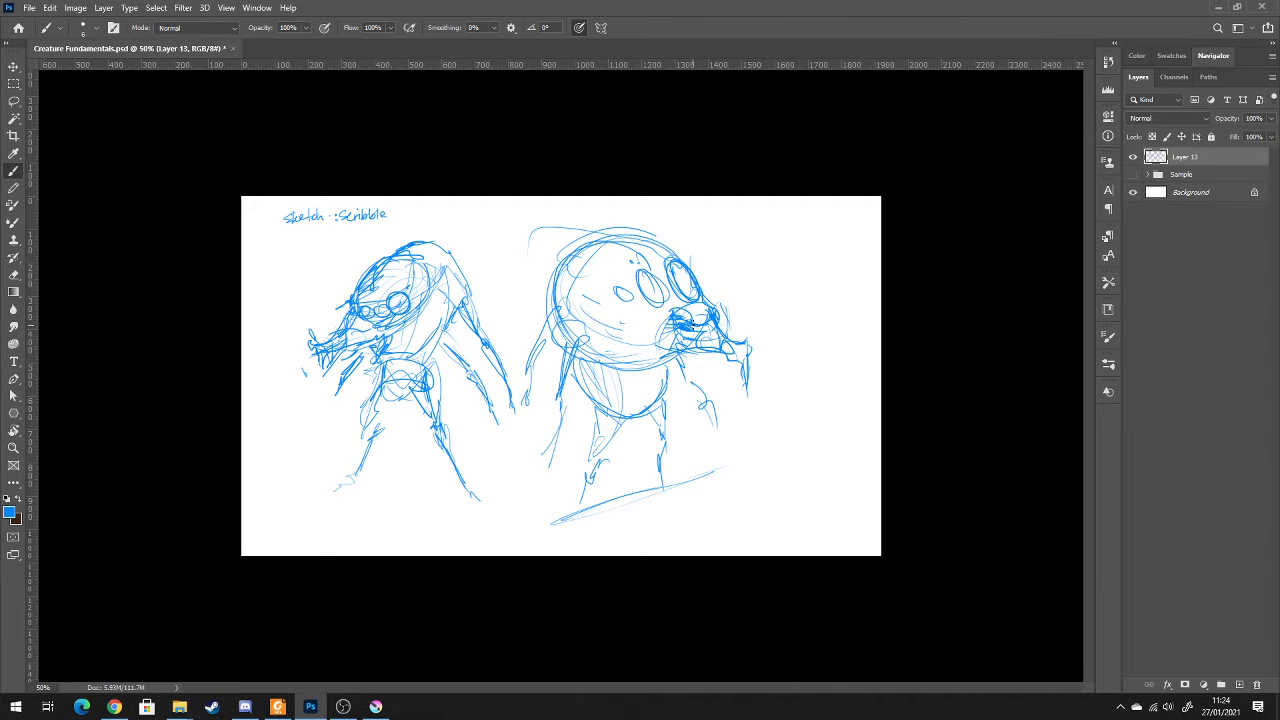
# Add small hanging mandibles under the second creature's mouth and a rounded shoulder socket on the opposite side
pyautogui.moveTo(675, 322)
pyautogui.mouseDown()
pyautogui.moveTo(690, 330)
pyautogui.moveTo(704, 309)
pyautogui.moveTo(715, 325)
pyautogui.moveTo(678, 339)
pyautogui.mouseUp()
pyautogui.moveTo(702, 350); pyautogui.dragTo(695, 358)
pyautogui.moveTo(556, 308)
pyautogui.mouseDown()
pyautogui.moveTo(604, 363)
pyautogui.moveTo(662, 368)
pyautogui.moveTo(603, 352)
pyautogui.mouseUp()
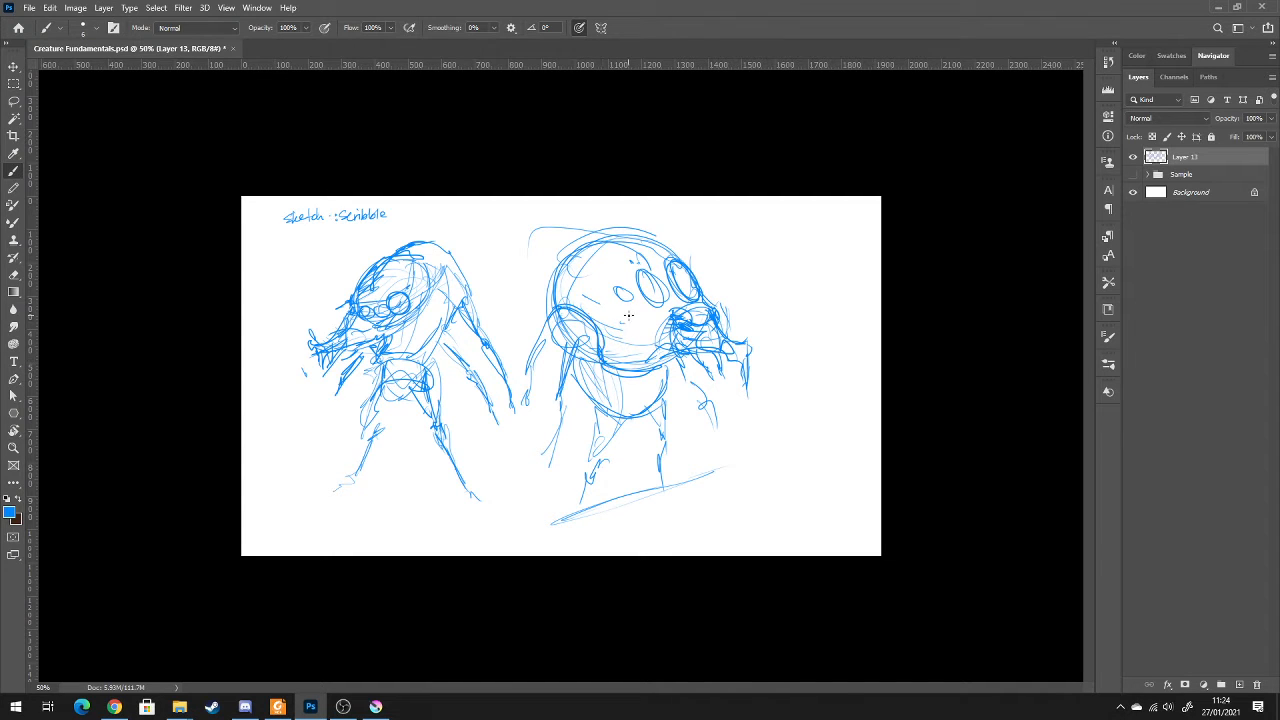
# Darken the mouth's edge and the brow contours around the second creature's eyes
pyautogui.moveTo(688, 308); pyautogui.dragTo(657, 350)
pyautogui.moveTo(652, 248); pyautogui.dragTo(694, 284)
pyautogui.moveTo(619, 260)
pyautogui.mouseDown()
pyautogui.moveTo(676, 266)
pyautogui.moveTo(681, 304)
pyautogui.mouseUp()
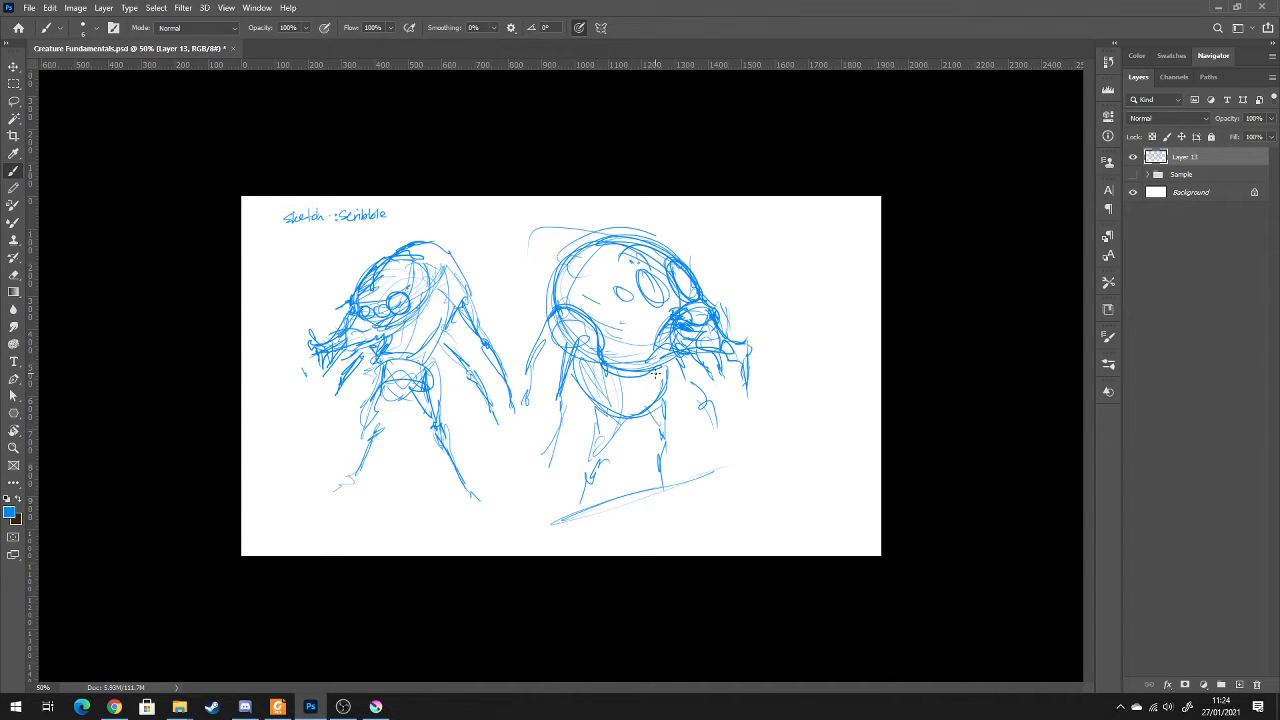
# Define the second creature's waist sides and curved pelvis band with darker lines
pyautogui.moveTo(660, 380)
pyautogui.mouseDown()
pyautogui.moveTo(650, 407)
pyautogui.moveTo(616, 414)
pyautogui.moveTo(658, 398)
pyautogui.moveTo(597, 411)
pyautogui.moveTo(606, 418)
pyautogui.mouseUp()
pyautogui.moveTo(587, 357)
pyautogui.mouseDown()
pyautogui.moveTo(598, 384)
pyautogui.moveTo(644, 386)
pyautogui.moveTo(669, 406)
pyautogui.moveTo(618, 404)
pyautogui.moveTo(617, 424)
pyautogui.moveTo(634, 419)
pyautogui.moveTo(592, 447)
pyautogui.moveTo(629, 421)
pyautogui.mouseUp()
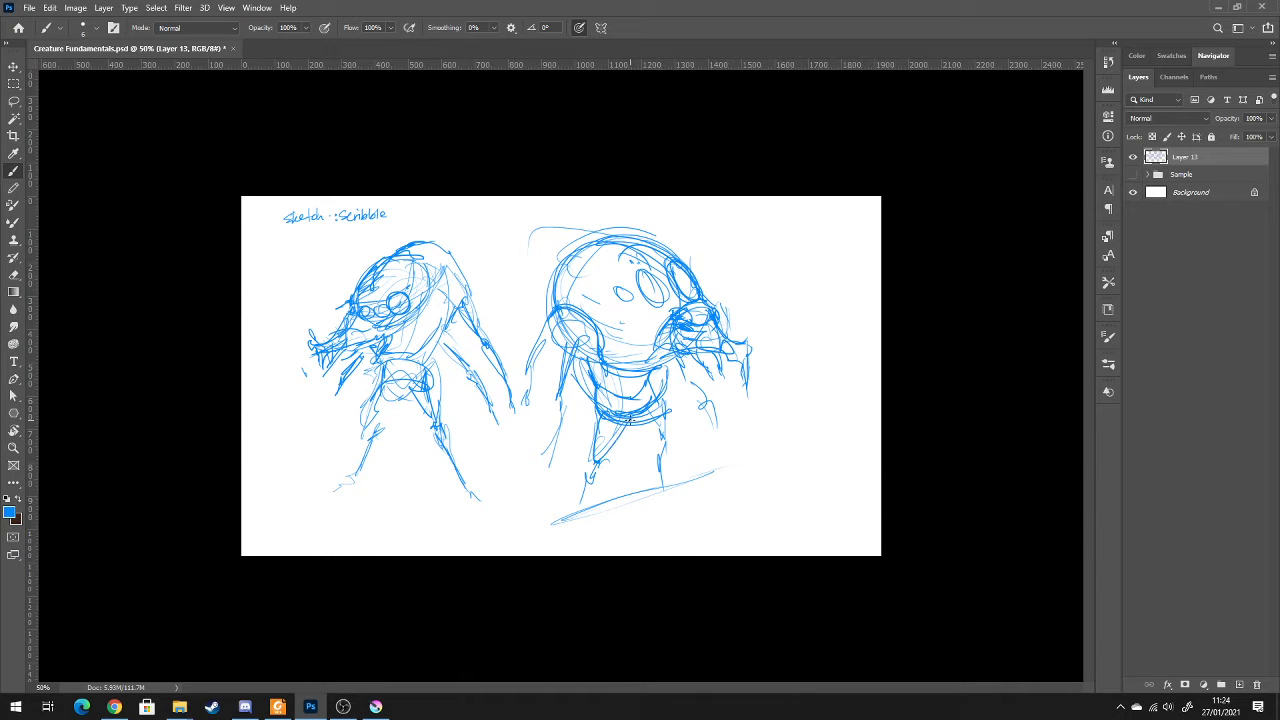
# Strengthen the second creature's legs with darker thighs, knees, shins and feet
pyautogui.moveTo(590, 465); pyautogui.dragTo(566, 520)
pyautogui.moveTo(650, 421)
pyautogui.mouseDown()
pyautogui.moveTo(672, 448)
pyautogui.moveTo(663, 486)
pyautogui.mouseUp()
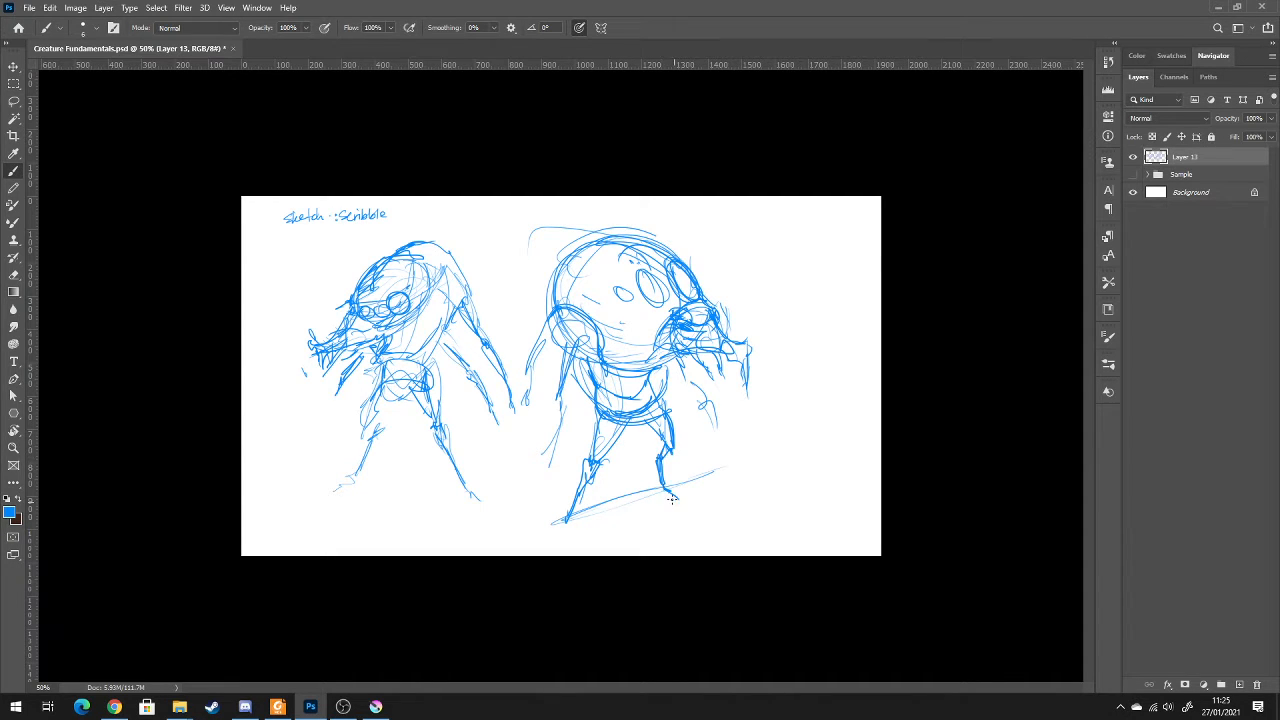
pyautogui.moveTo(570, 515); pyautogui.dragTo(567, 523)
# Reinforce the second creature's near arms and add darker strokes to the small limb on its far side
pyautogui.moveTo(576, 342)
pyautogui.mouseDown()
pyautogui.moveTo(560, 398)
pyautogui.moveTo(581, 430)
pyautogui.mouseUp()
pyautogui.moveTo(545, 345); pyautogui.dragTo(558, 336)
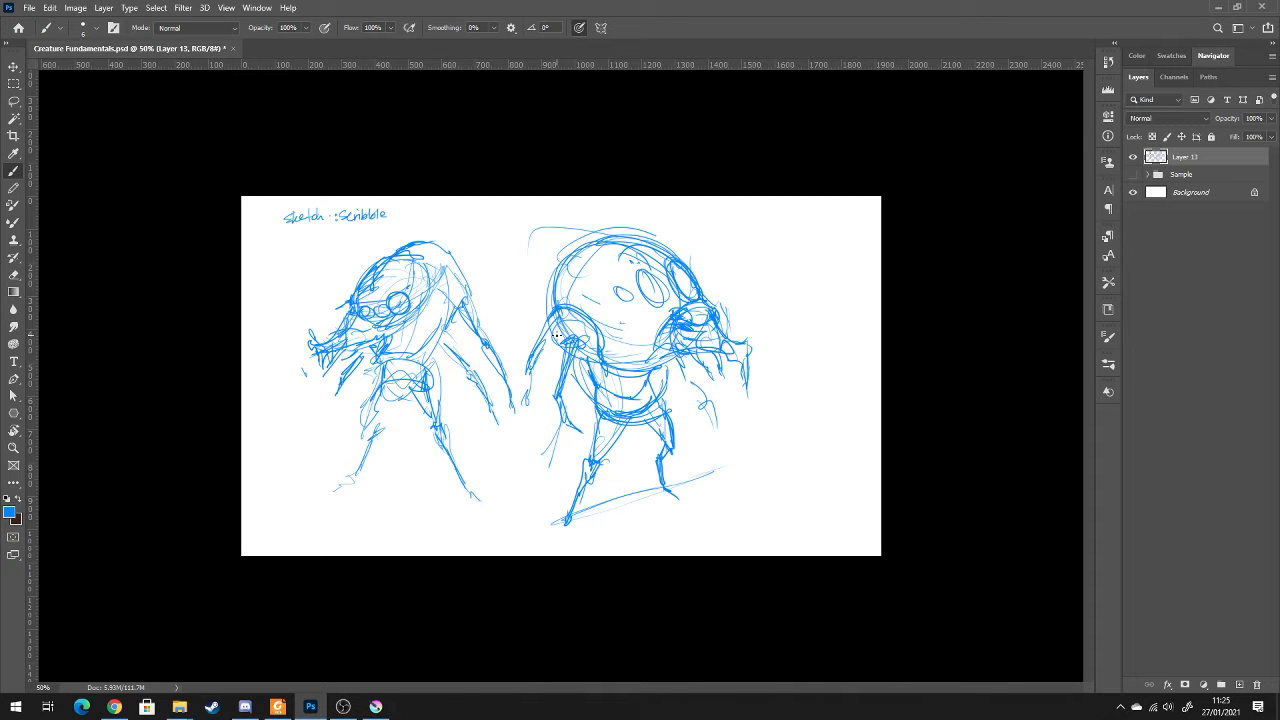
pyautogui.moveTo(530, 398); pyautogui.dragTo(537, 370)
pyautogui.moveTo(686, 368); pyautogui.dragTo(683, 356)
# Delete the first creature sketch with a rectangular selection, leaving the title and the second creature on the canvas
pyautogui.press('m')
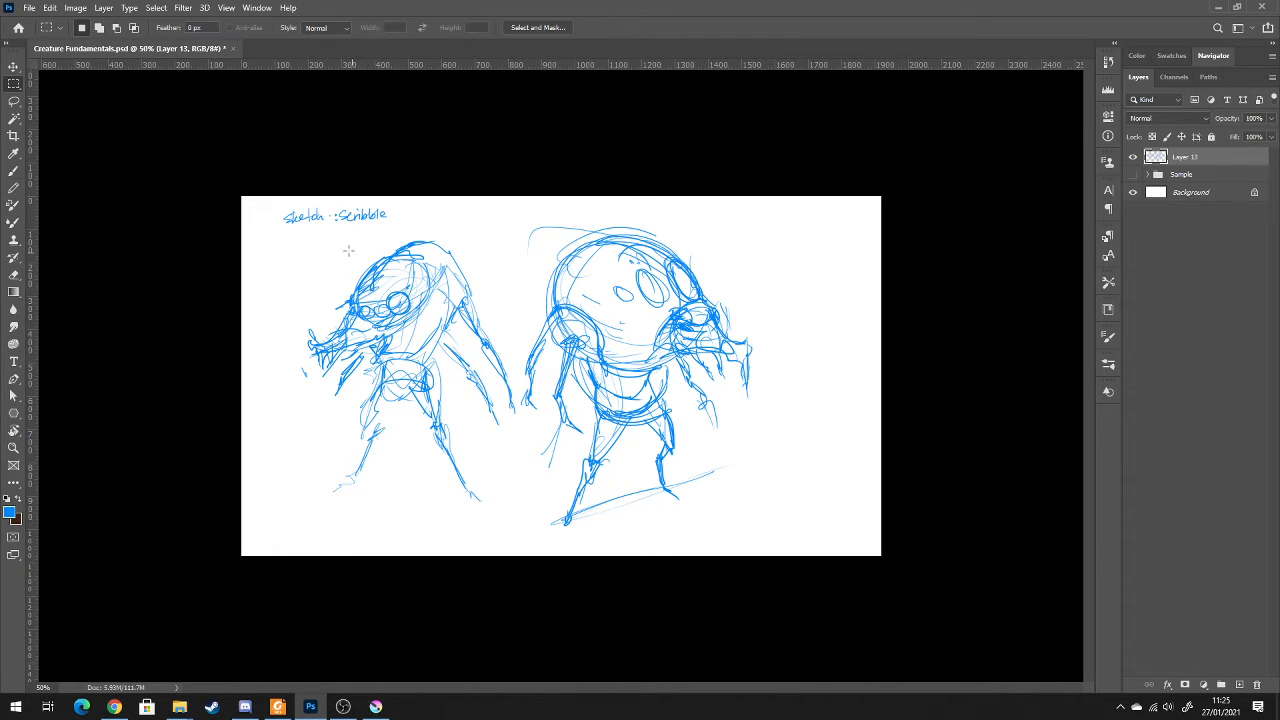
pyautogui.moveTo(280, 237)
pyautogui.mouseDown()
pyautogui.moveTo(480, 291)
pyautogui.moveTo(503, 491)
pyautogui.moveTo(519, 515)
pyautogui.mouseUp()
pyautogui.press('Delete')
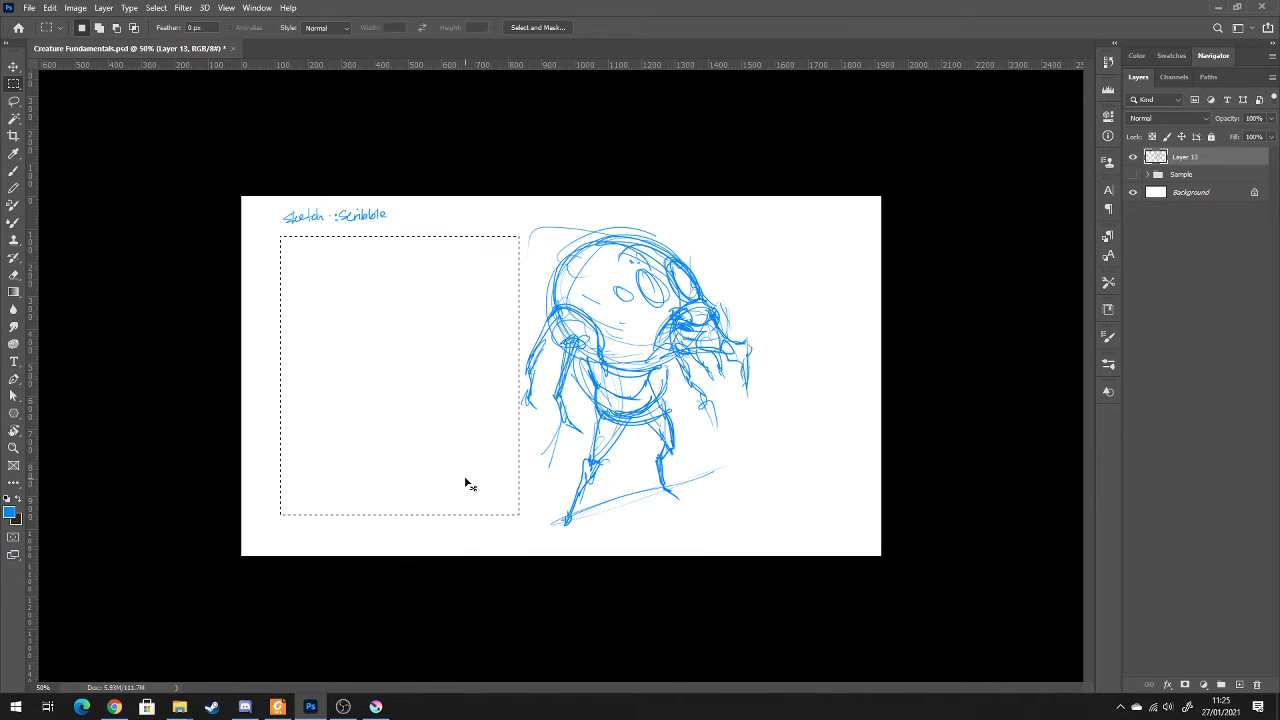
pyautogui.hotkey('ctrl', 'd')
# Move the remaining creature into the space freed by the deleted sketch and rotate it about 5° clockwise
pyautogui.press('v')
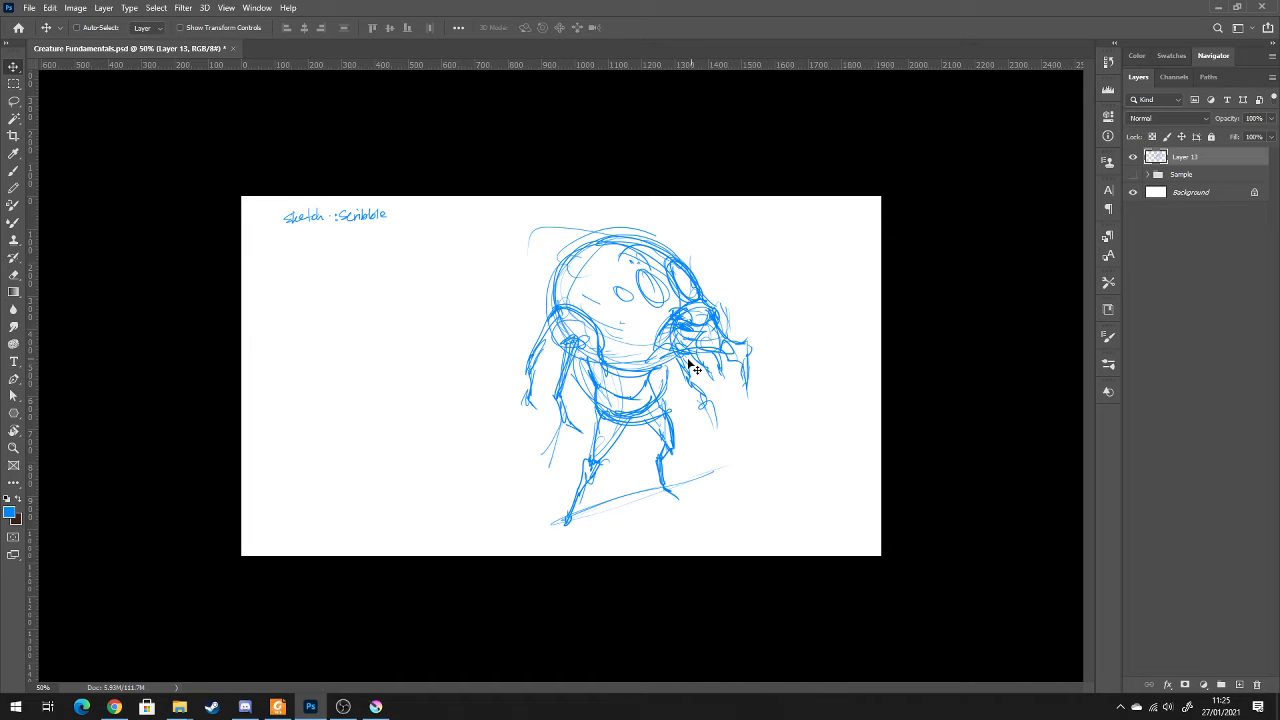
pyautogui.moveTo(646, 358)
pyautogui.mouseDown()
pyautogui.moveTo(496, 364)
pyautogui.moveTo(657, 370)
pyautogui.moveTo(697, 358)
pyautogui.moveTo(685, 337)
pyautogui.mouseUp()
pyautogui.press('m')
pyautogui.moveTo(483, 215)
pyautogui.mouseDown()
pyautogui.moveTo(771, 520)
pyautogui.moveTo(786, 556)
pyautogui.mouseUp()
pyautogui.press('v')
pyautogui.moveTo(660, 380)
pyautogui.mouseDown()
pyautogui.moveTo(513, 386)
pyautogui.moveTo(465, 405)
pyautogui.moveTo(497, 391)
pyautogui.mouseUp()
pyautogui.hotkey('ctrl', 't')
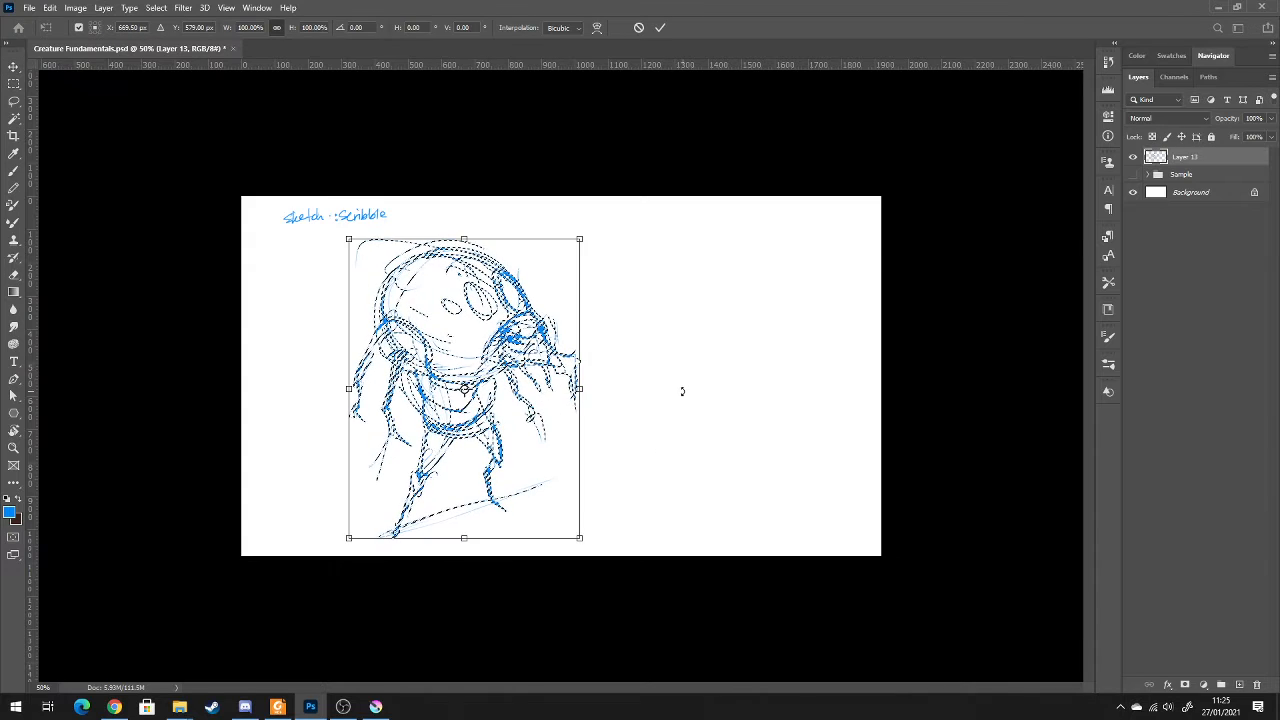
pyautogui.moveTo(680, 391); pyautogui.dragTo(669, 411)
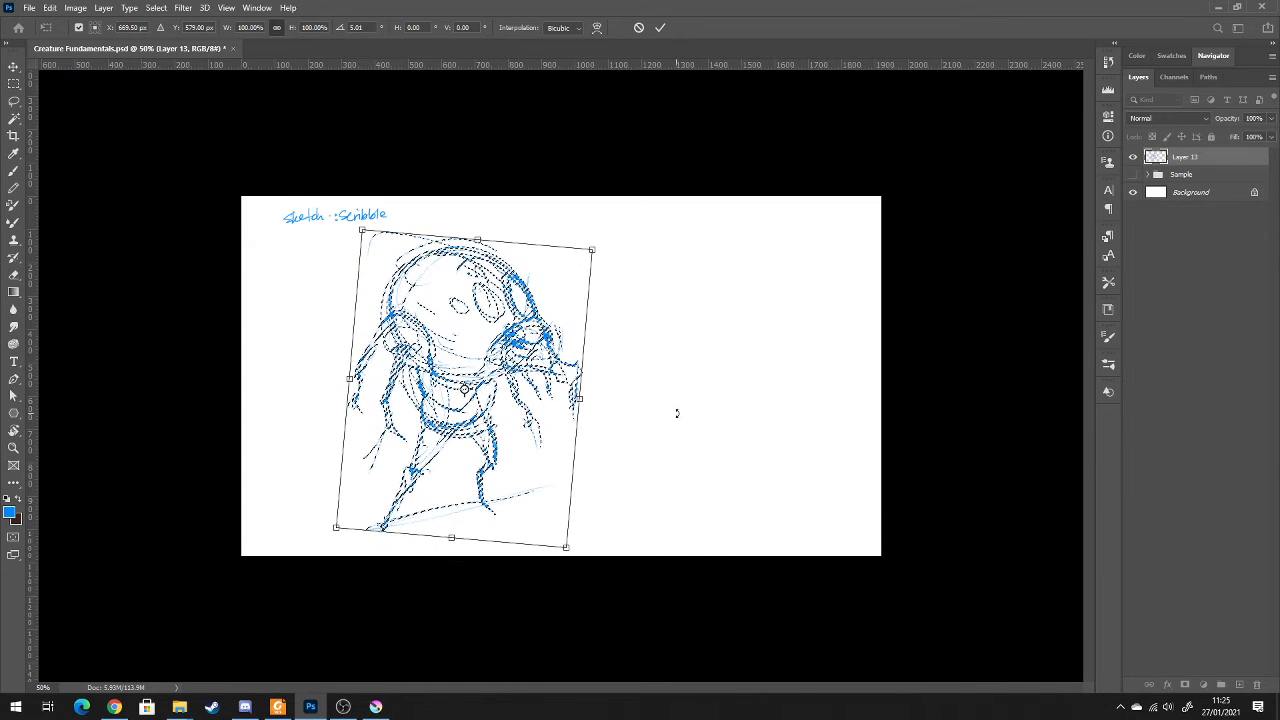
pyautogui.press('Return')
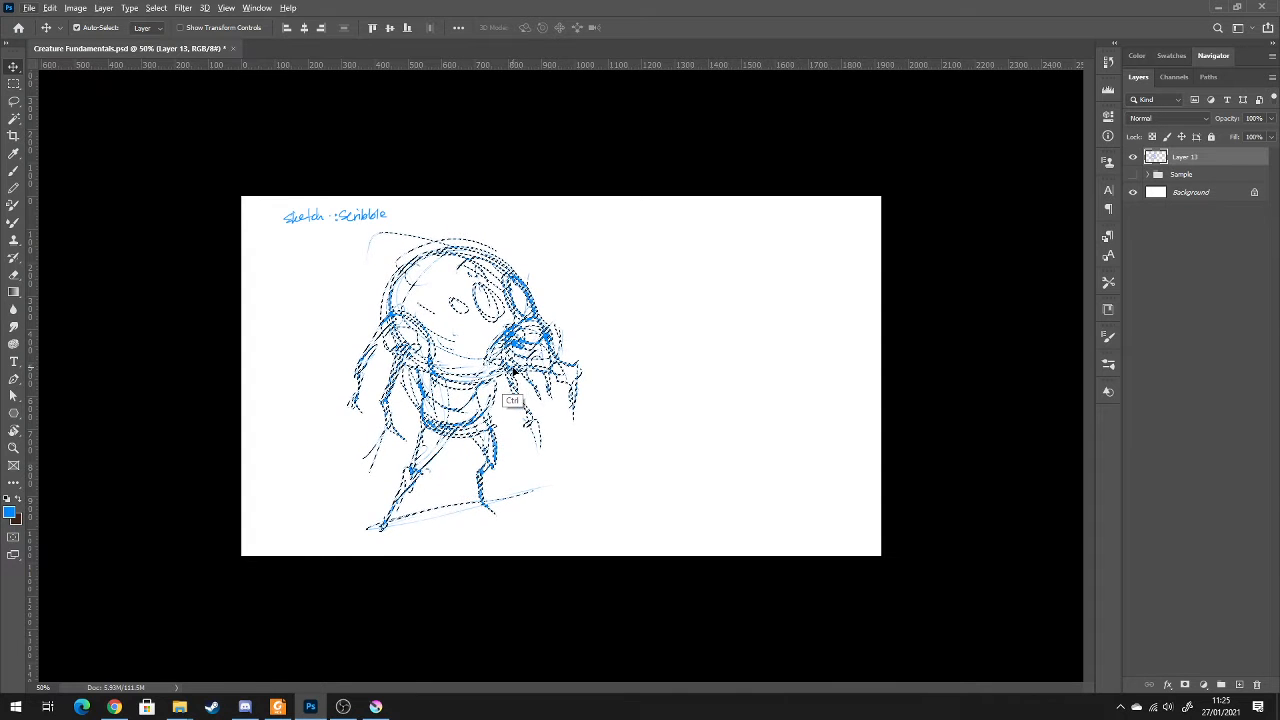
# Duplicate the selected creature onto a new layer and place the copy beside the original
pyautogui.hotkey('ctrl', 'j')
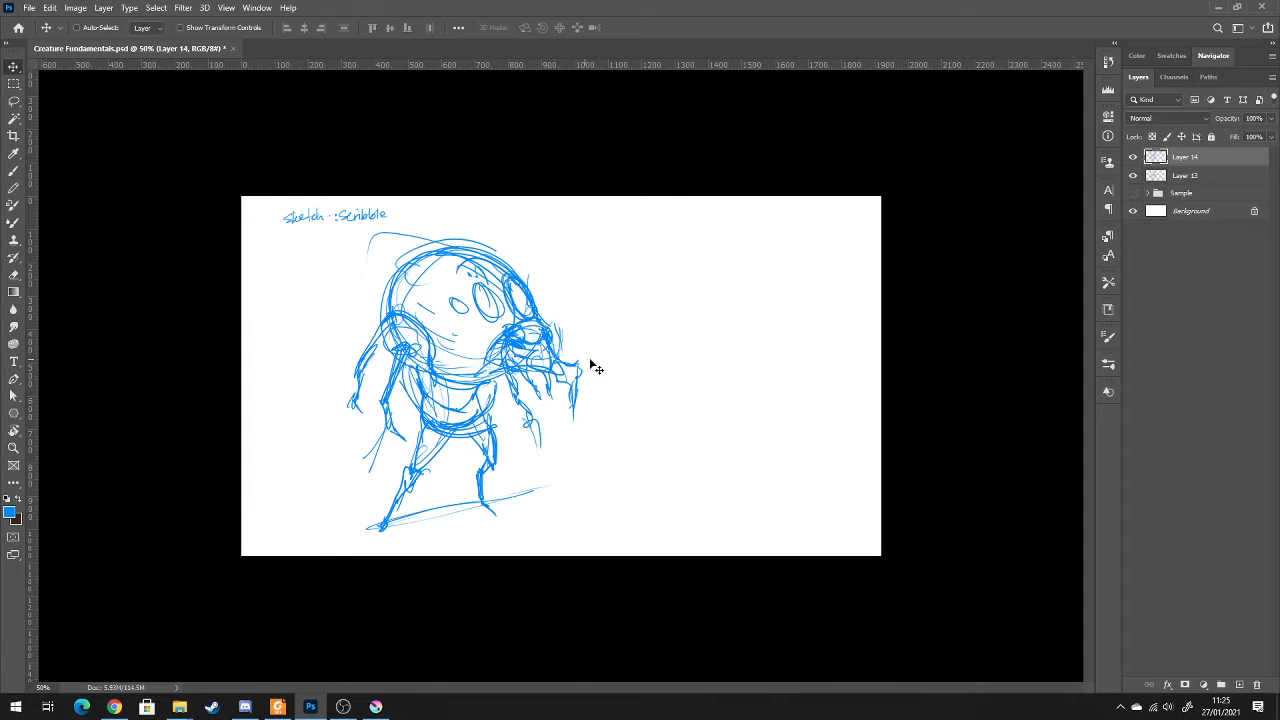
pyautogui.moveTo(527, 382)
pyautogui.mouseDown()
pyautogui.moveTo(516, 372)
pyautogui.moveTo(775, 378)
pyautogui.mouseUp()
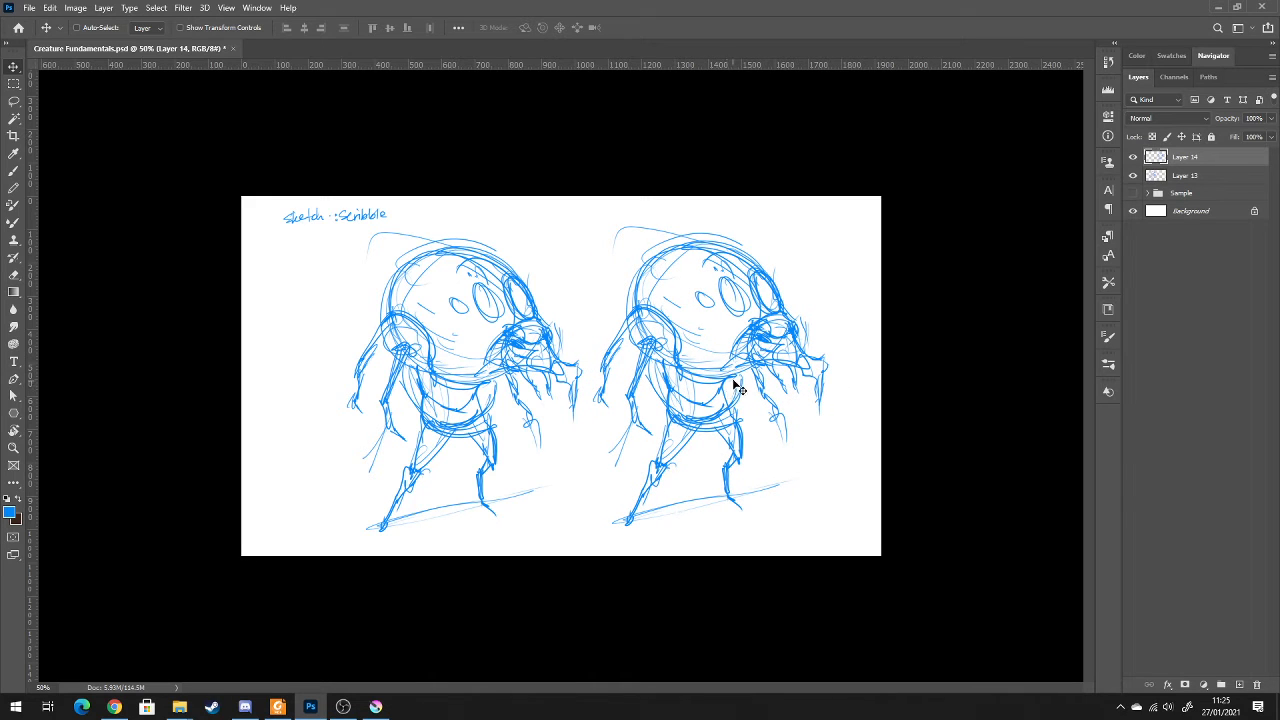
# Erase the copy's rounded head outline and redraw it as an angular, peaked wedge with a straight lower edge
pyautogui.press('e')
pyautogui.moveTo(702, 233); pyautogui.dragTo(774, 299)
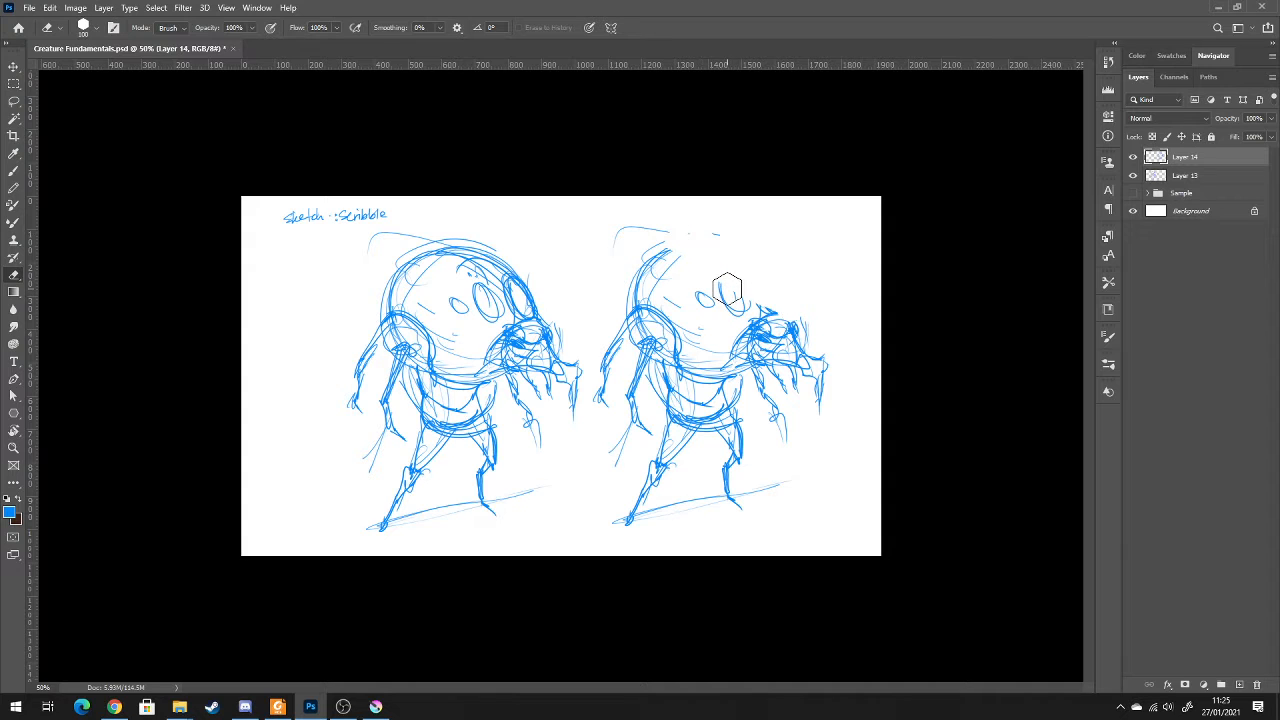
pyautogui.press('b')
pyautogui.moveTo(660, 255)
pyautogui.mouseDown()
pyautogui.moveTo(717, 255)
pyautogui.moveTo(780, 328)
pyautogui.mouseUp()
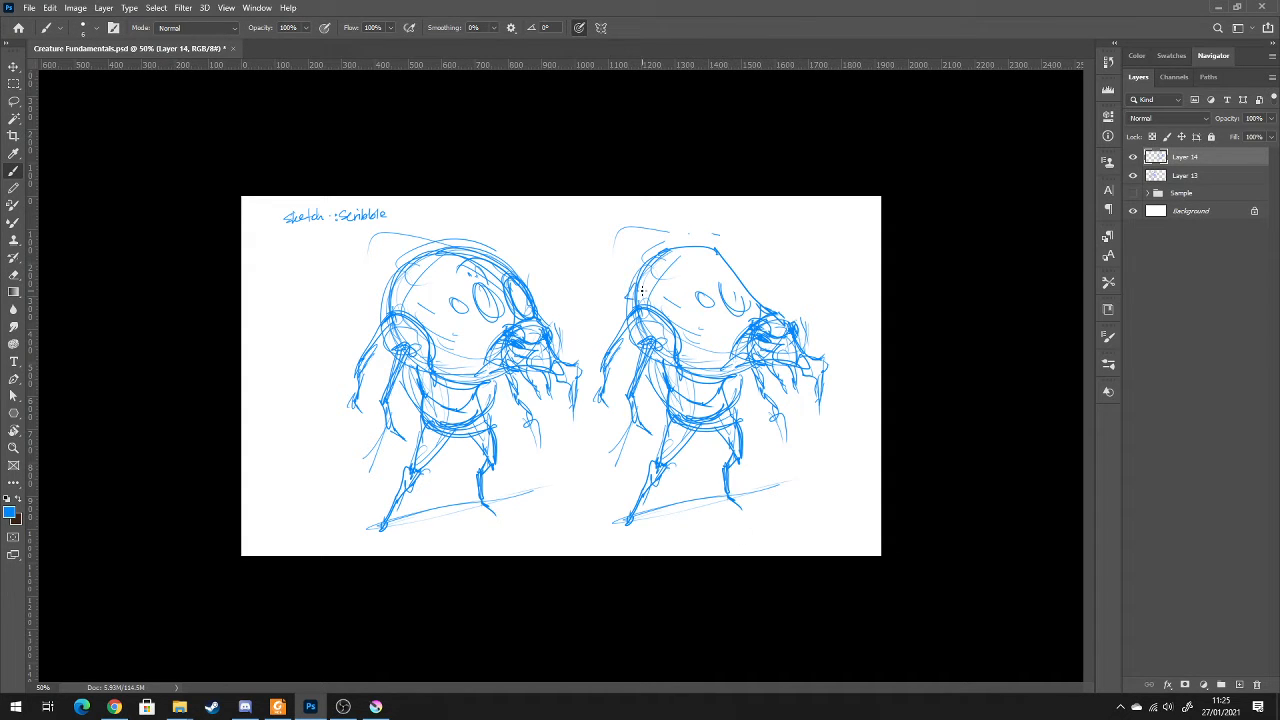
pyautogui.moveTo(636, 300); pyautogui.dragTo(728, 334)
pyautogui.press('e')
pyautogui.moveTo(658, 277); pyautogui.dragTo(611, 285)
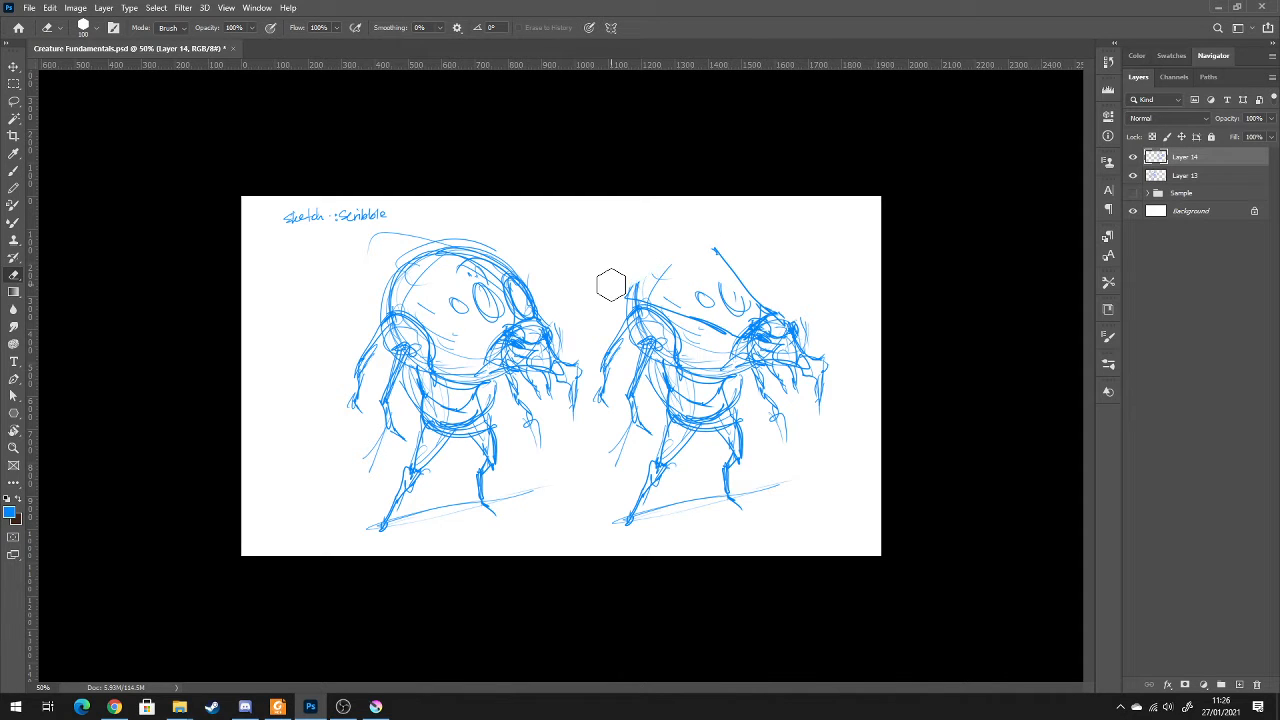
pyautogui.press('b')
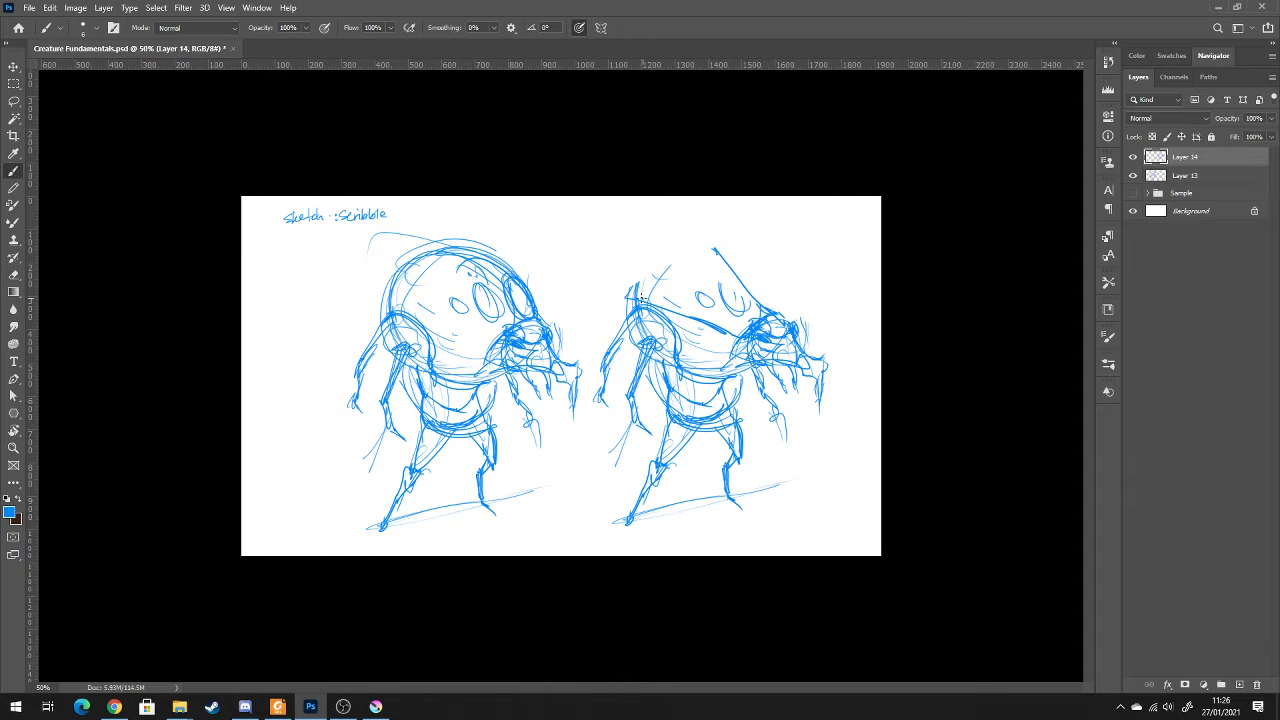
pyautogui.moveTo(627, 298)
pyautogui.mouseDown()
pyautogui.moveTo(691, 261)
pyautogui.moveTo(742, 265)
pyautogui.moveTo(805, 331)
pyautogui.mouseUp()
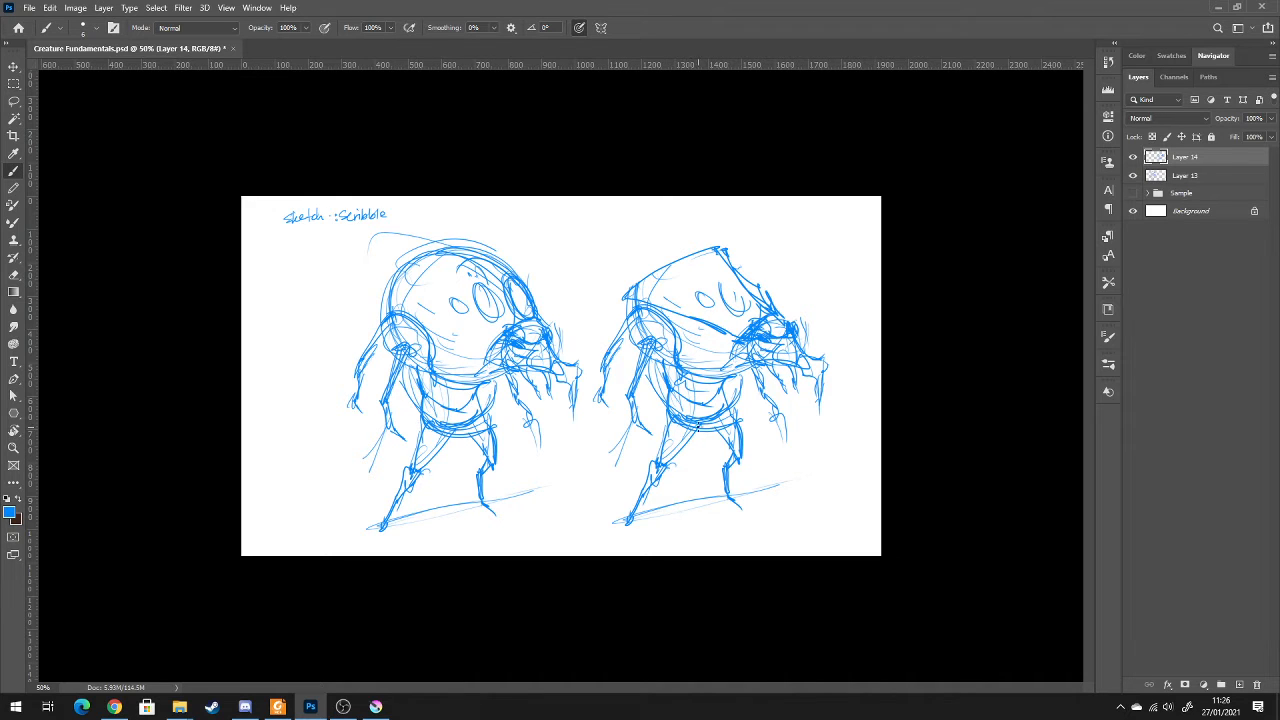
# Add curved horns and spikes along the top and front edges of the wedge-shaped head
pyautogui.moveTo(670, 262)
pyautogui.mouseDown()
pyautogui.moveTo(670, 235)
pyautogui.moveTo(697, 220)
pyautogui.moveTo(754, 218)
pyautogui.mouseUp()
pyautogui.moveTo(754, 218)
pyautogui.mouseDown()
pyautogui.moveTo(722, 250)
pyautogui.moveTo(781, 268)
pyautogui.mouseUp()
pyautogui.moveTo(781, 268); pyautogui.dragTo(755, 287)
pyautogui.moveTo(667, 265)
pyautogui.mouseDown()
pyautogui.moveTo(653, 257)
pyautogui.moveTo(659, 268)
pyautogui.mouseUp()
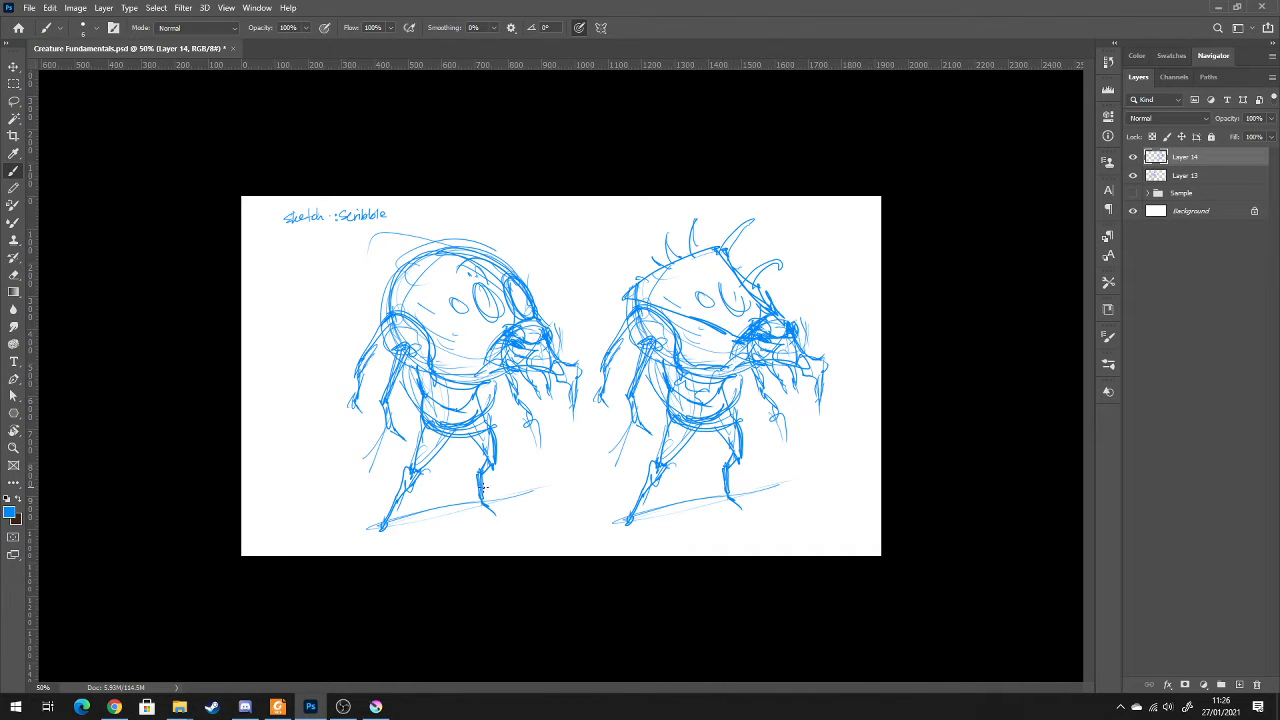
# On Layer 13, erase the original creature's protruding front limb and close its jaw with a new contour
pyautogui.press('e')
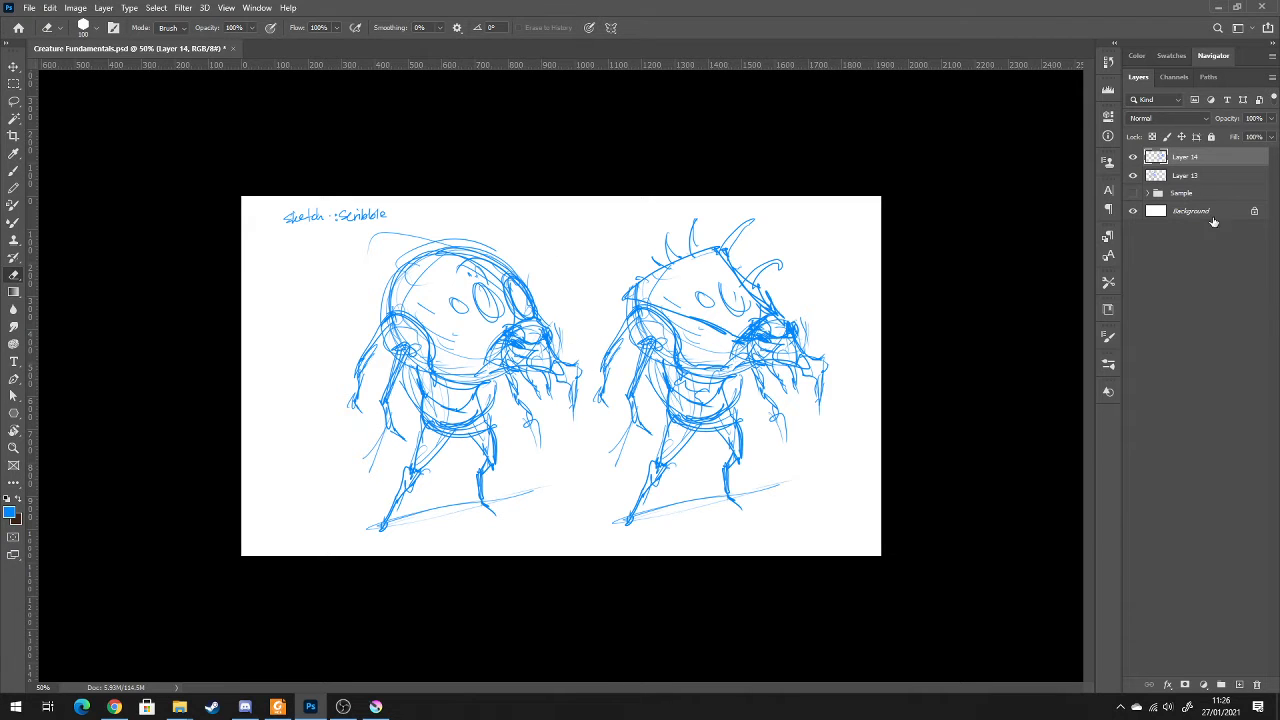
pyautogui.click(1199, 178)
pyautogui.moveTo(566, 357)
pyautogui.mouseDown()
pyautogui.moveTo(576, 344)
pyautogui.moveTo(557, 363)
pyautogui.mouseUp()
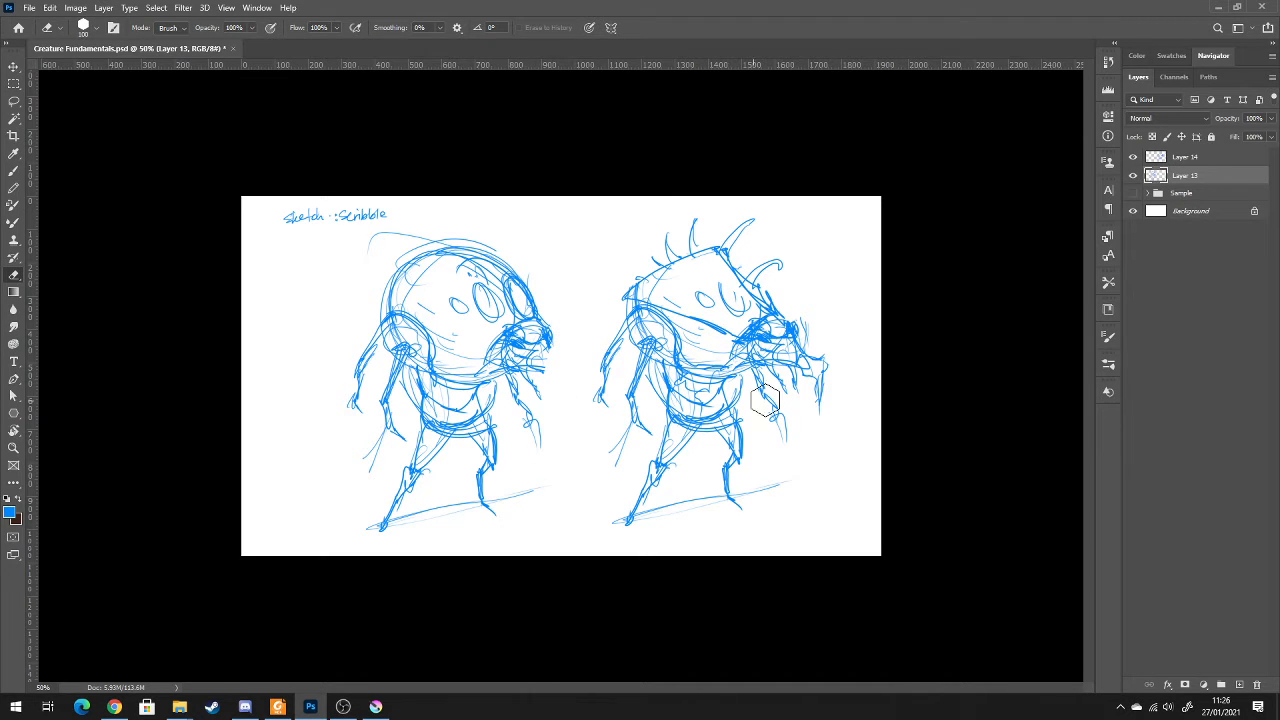
pyautogui.press('b')
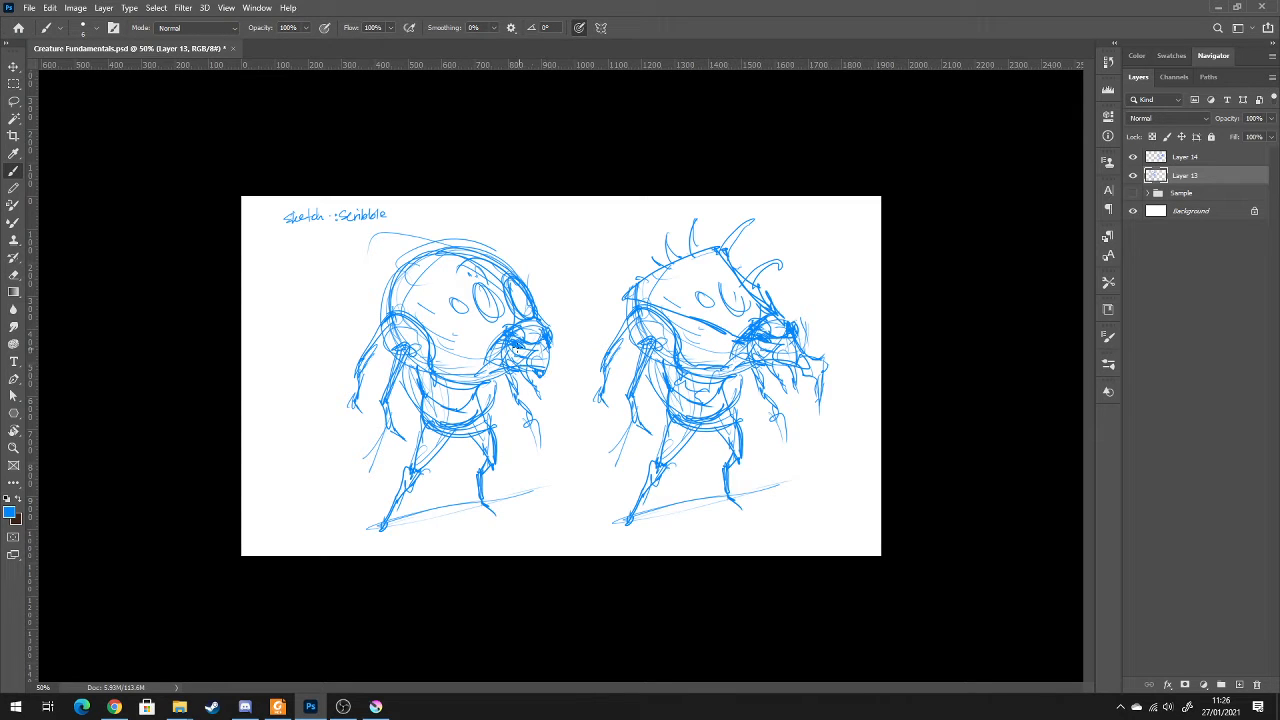
# Redraw the round-headed creature's eyes as smaller, darker rings low on the face and trim its jaw
pyautogui.moveTo(488, 322)
pyautogui.mouseDown()
pyautogui.moveTo(505, 334)
pyautogui.moveTo(472, 326)
pyautogui.moveTo(543, 325)
pyautogui.moveTo(488, 300)
pyautogui.moveTo(519, 298)
pyautogui.moveTo(513, 336)
pyautogui.moveTo(509, 325)
pyautogui.moveTo(537, 331)
pyautogui.moveTo(462, 262)
pyautogui.moveTo(526, 277)
pyautogui.moveTo(535, 304)
pyautogui.mouseUp()
pyautogui.press('e')
pyautogui.press('b')
pyautogui.moveTo(502, 264)
pyautogui.mouseDown()
pyautogui.moveTo(537, 306)
pyautogui.moveTo(504, 318)
pyautogui.moveTo(508, 330)
pyautogui.moveTo(542, 352)
pyautogui.moveTo(508, 360)
pyautogui.mouseUp()
pyautogui.moveTo(544, 349); pyautogui.dragTo(536, 361)
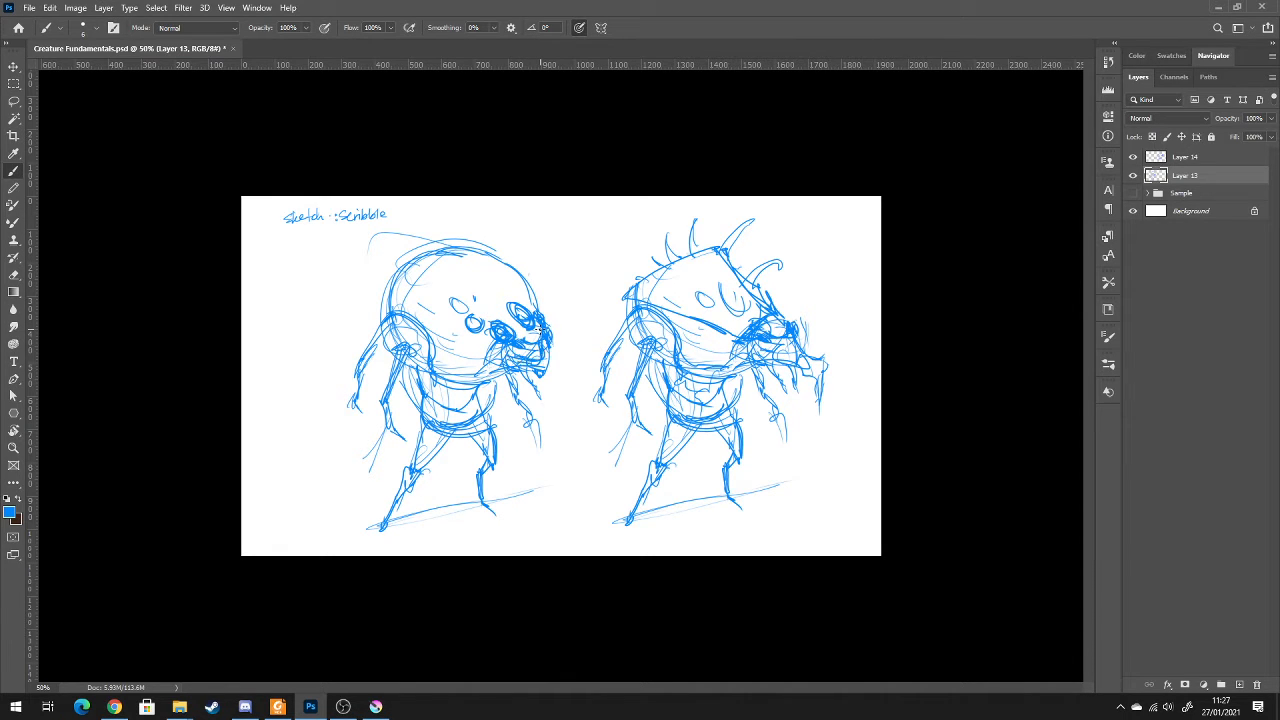
pyautogui.press('e')
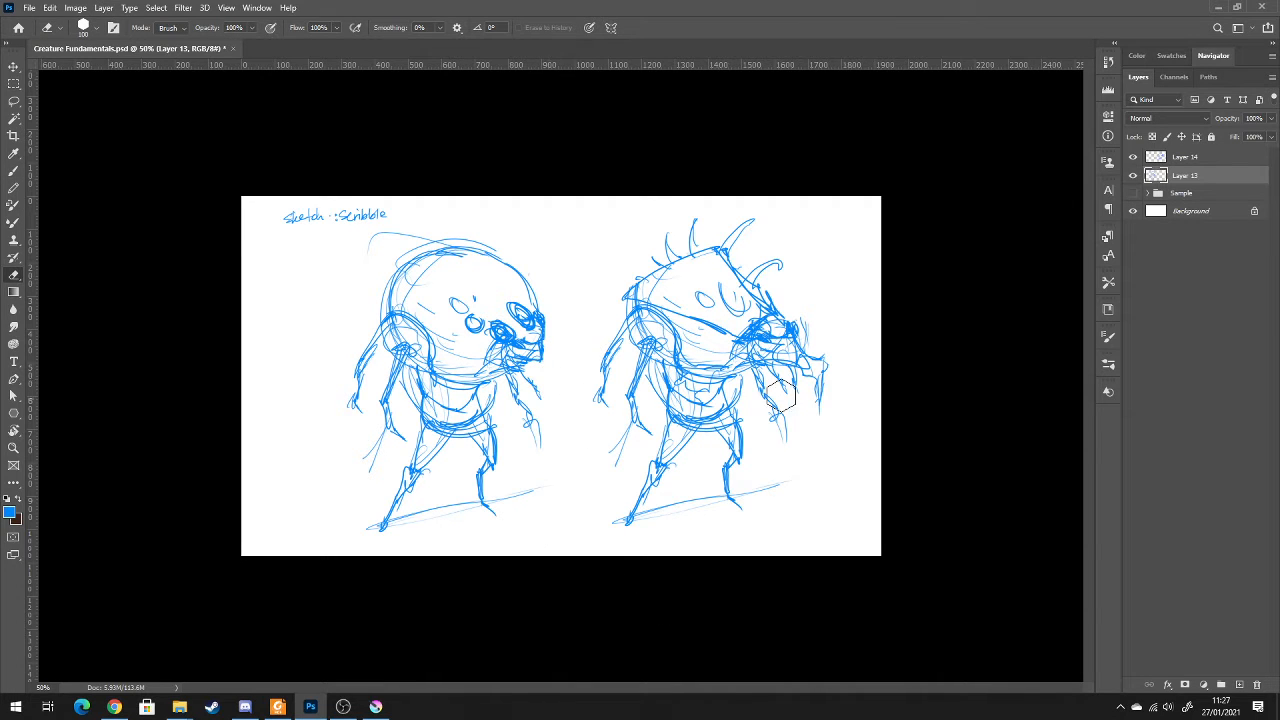
# Draw loose ellipses around both creatures' heads and label each one "H"
pyautogui.press('b')
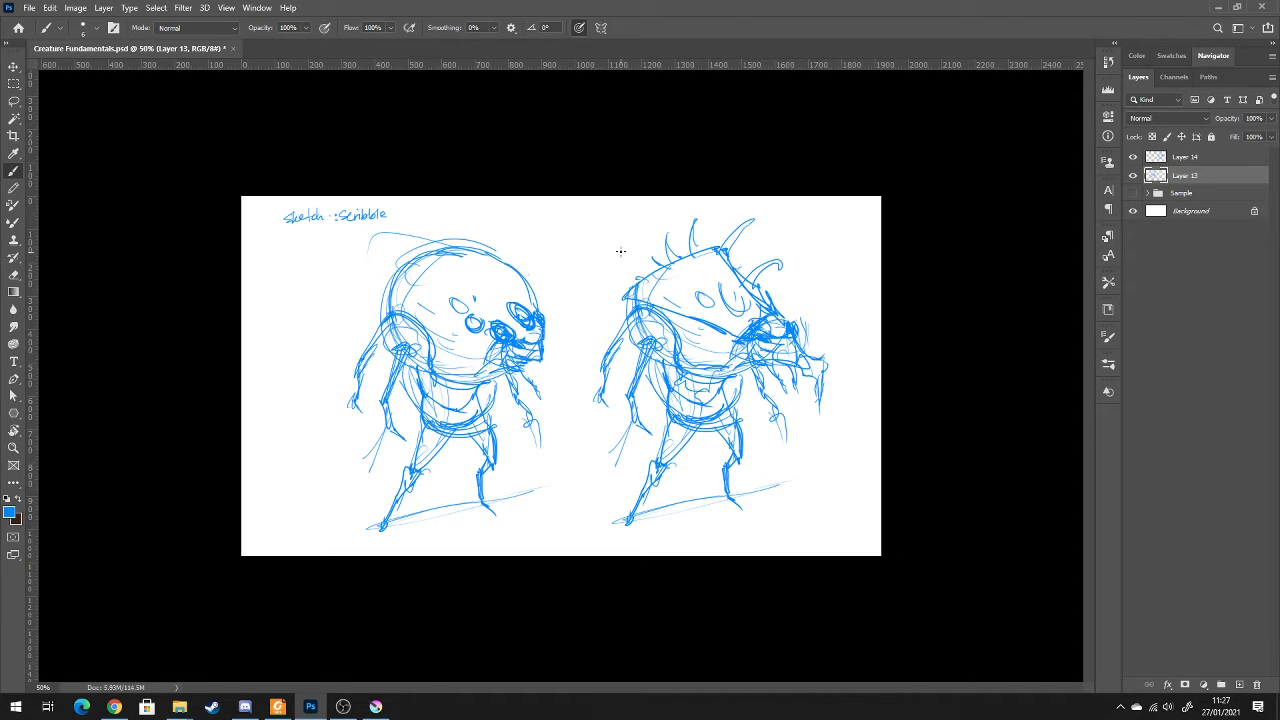
pyautogui.moveTo(770, 205)
pyautogui.mouseDown()
pyautogui.moveTo(605, 252)
pyautogui.moveTo(832, 255)
pyautogui.moveTo(690, 200)
pyautogui.mouseUp()
pyautogui.moveTo(403, 223)
pyautogui.mouseDown()
pyautogui.moveTo(578, 300)
pyautogui.moveTo(372, 240)
pyautogui.mouseUp()
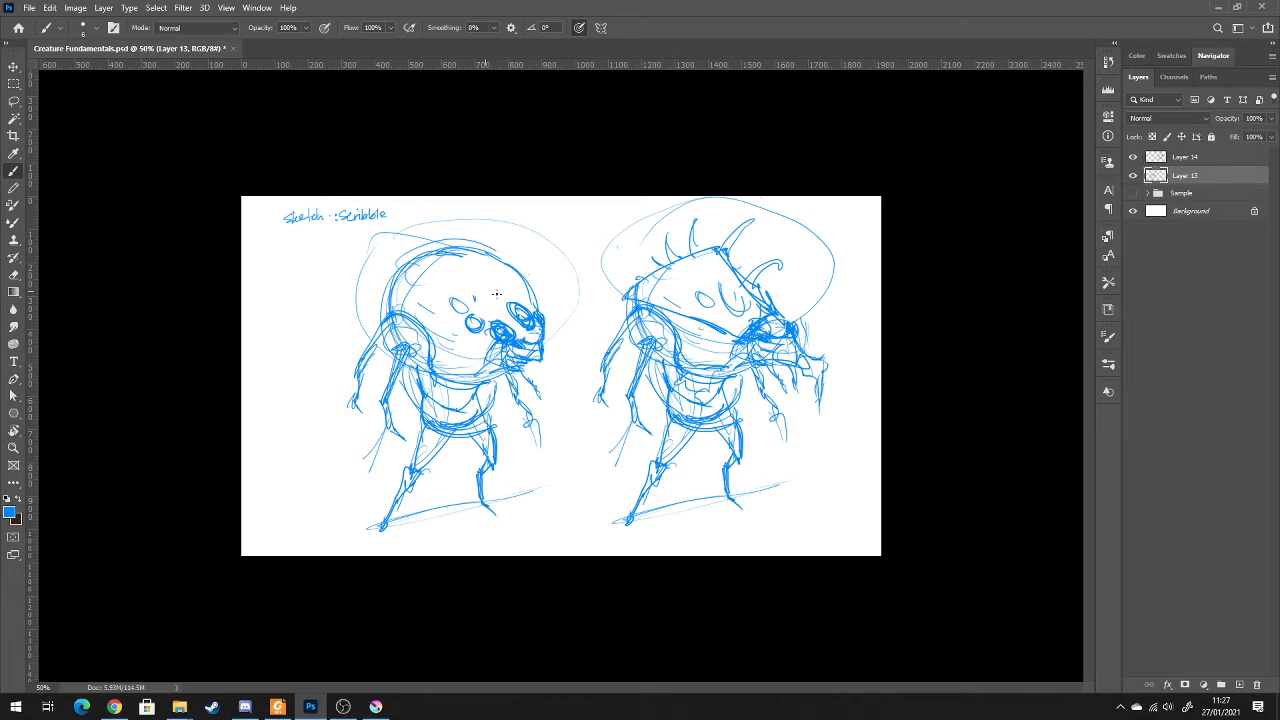
pyautogui.moveTo(550, 273); pyautogui.dragTo(550, 287)
pyautogui.moveTo(557, 273); pyautogui.dragTo(557, 287)
pyautogui.moveTo(550, 280); pyautogui.dragTo(558, 280)
pyautogui.moveTo(806, 271); pyautogui.dragTo(806, 285)
pyautogui.moveTo(813, 271); pyautogui.dragTo(813, 285)
pyautogui.moveTo(806, 278); pyautogui.dragTo(814, 278)
# Write a circled 2 beside the wedge-headed creature's waist and a small 2 near its foot
pyautogui.moveTo(648, 399); pyautogui.dragTo(660, 414)
pyautogui.moveTo(741, 485); pyautogui.dragTo(747, 488)
pyautogui.hotkey('ctrl', 'z')
# Merge the two sketch layers into one and erase the handwritten "Sketch: Scribble" title
pyautogui.keyDown('shift'); pyautogui.click(1188, 160); pyautogui.keyUp('shift')
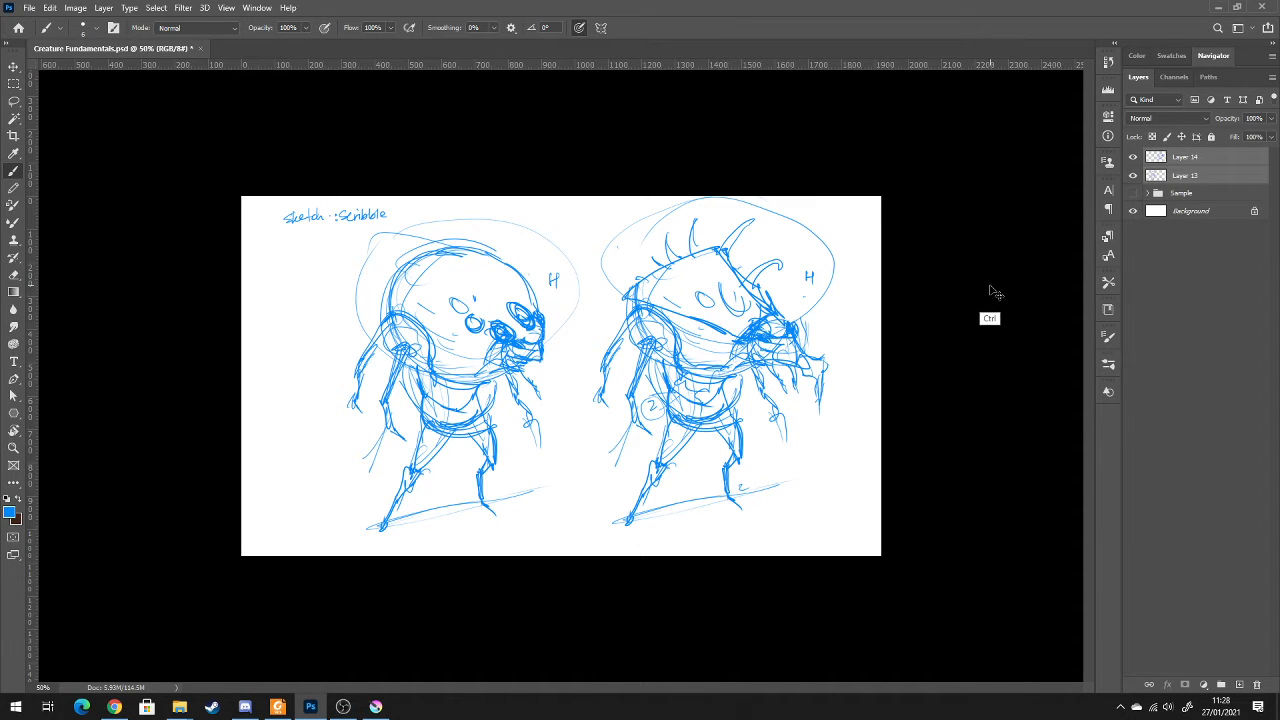
pyautogui.hotkey('ctrl', 'e')
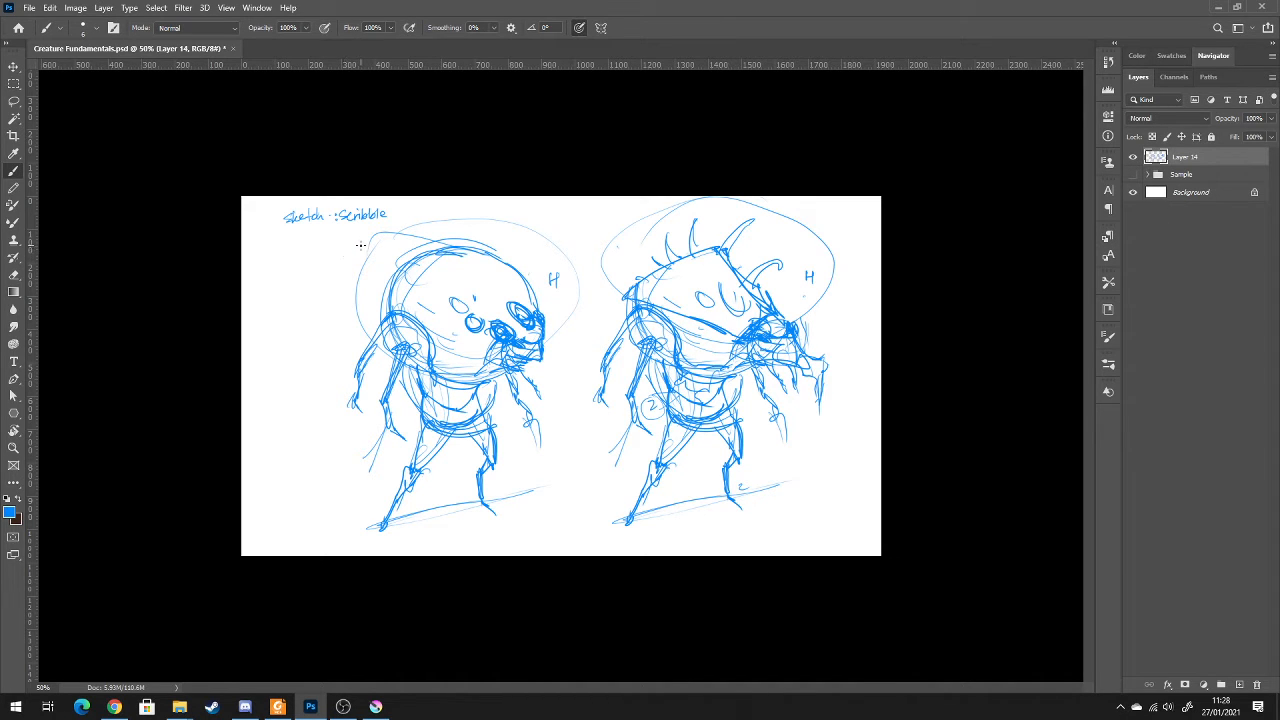
pyautogui.press('e')
pyautogui.moveTo(306, 195); pyautogui.dragTo(314, 209)
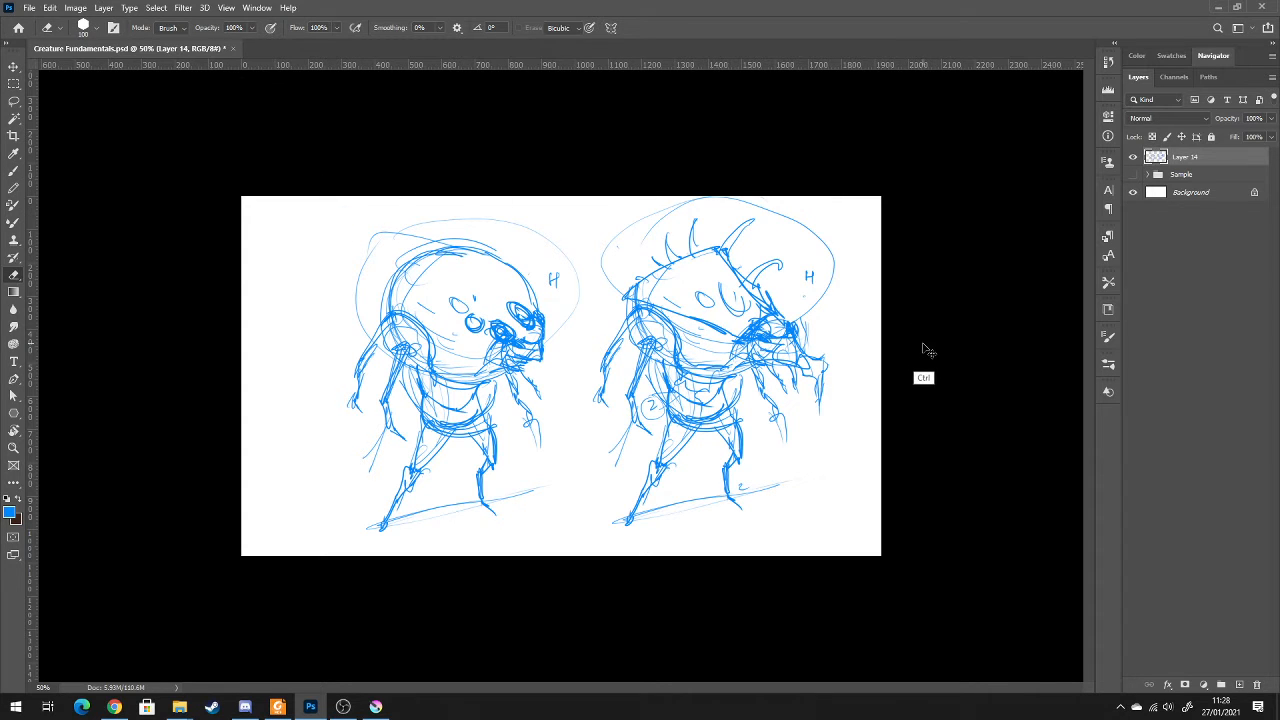
# Scale both creatures down together and move them to the upper-left part of the canvas
pyautogui.hotkey('ctrl', 't')
pyautogui.moveTo(836, 531)
pyautogui.mouseDown()
pyautogui.moveTo(740, 495)
pyautogui.moveTo(586, 397)
pyautogui.moveTo(676, 422)
pyautogui.mouseUp()
pyautogui.moveTo(578, 338)
pyautogui.mouseDown()
pyautogui.moveTo(483, 340)
pyautogui.moveTo(498, 341)
pyautogui.mouseUp()
pyautogui.moveTo(600, 203)
pyautogui.mouseDown()
pyautogui.moveTo(631, 210)
pyautogui.moveTo(631, 234)
pyautogui.mouseUp()
pyautogui.press('Return')
# Block in the wedge-headed creature's head, body, limbs and ground shadow with a size 80 brush at 50% opacity
pyautogui.press('b')
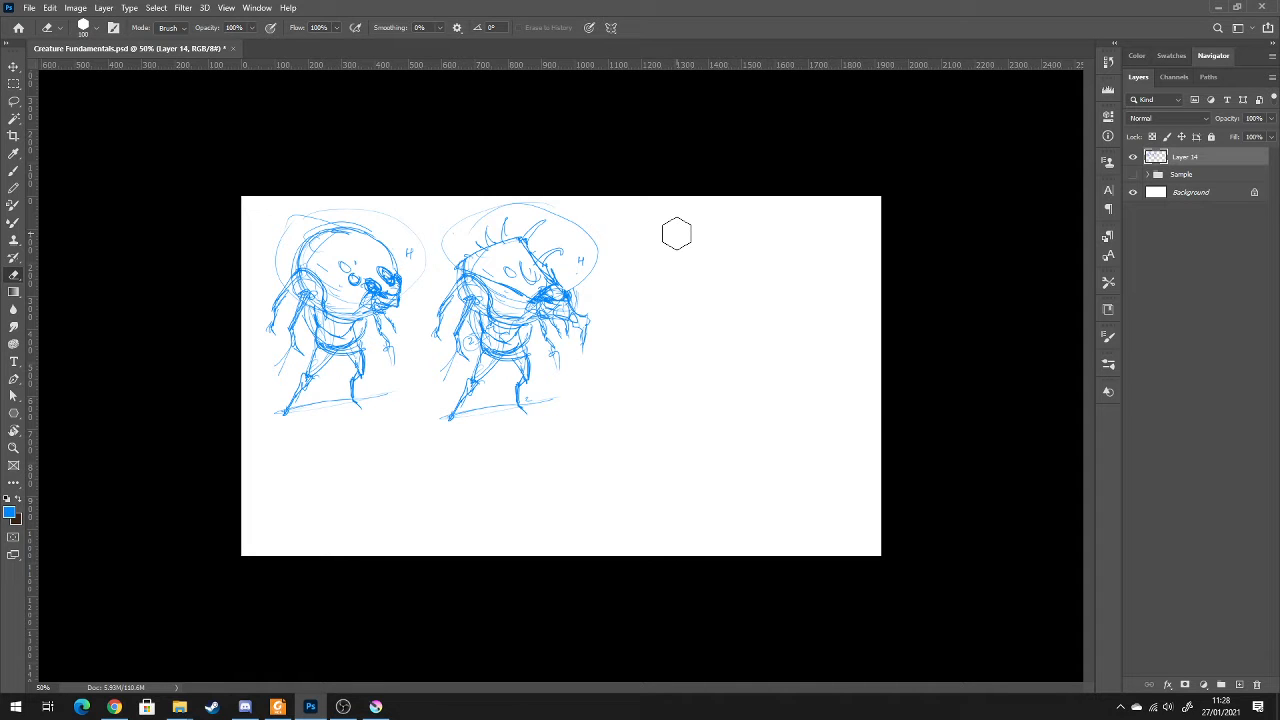
pyautogui.press('b')
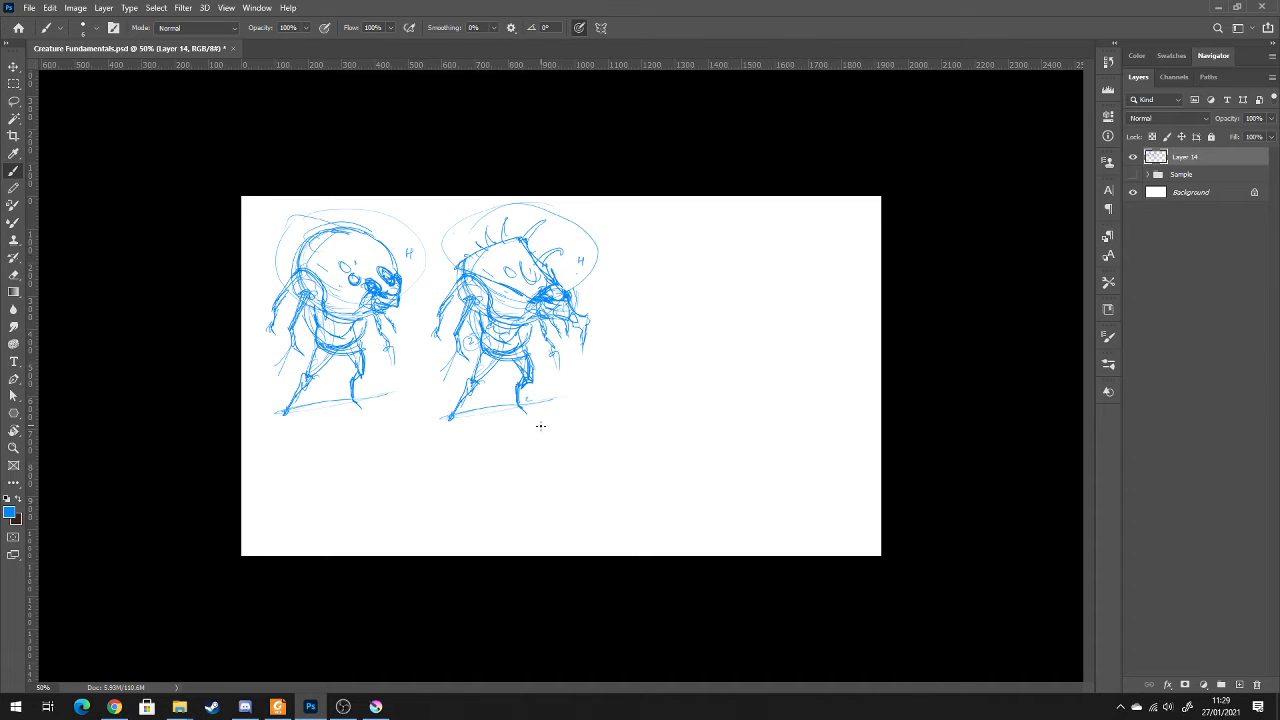
pyautogui.press('5')
pyautogui.press('.')
pyautogui.moveTo(505, 299)
pyautogui.mouseDown()
pyautogui.moveTo(504, 346)
pyautogui.moveTo(522, 370)
pyautogui.moveTo(495, 360)
pyautogui.moveTo(452, 416)
pyautogui.mouseUp()
pyautogui.moveTo(486, 362)
pyautogui.mouseDown()
pyautogui.moveTo(527, 375)
pyautogui.moveTo(528, 411)
pyautogui.moveTo(492, 299)
pyautogui.moveTo(467, 280)
pyautogui.moveTo(478, 262)
pyautogui.moveTo(534, 318)
pyautogui.moveTo(510, 262)
pyautogui.moveTo(565, 318)
pyautogui.moveTo(560, 292)
pyautogui.mouseUp()
pyautogui.moveTo(505, 255)
pyautogui.mouseDown()
pyautogui.moveTo(470, 250)
pyautogui.moveTo(440, 320)
pyautogui.moveTo(437, 340)
pyautogui.moveTo(448, 310)
pyautogui.moveTo(467, 318)
pyautogui.moveTo(467, 356)
pyautogui.moveTo(461, 306)
pyautogui.mouseUp()
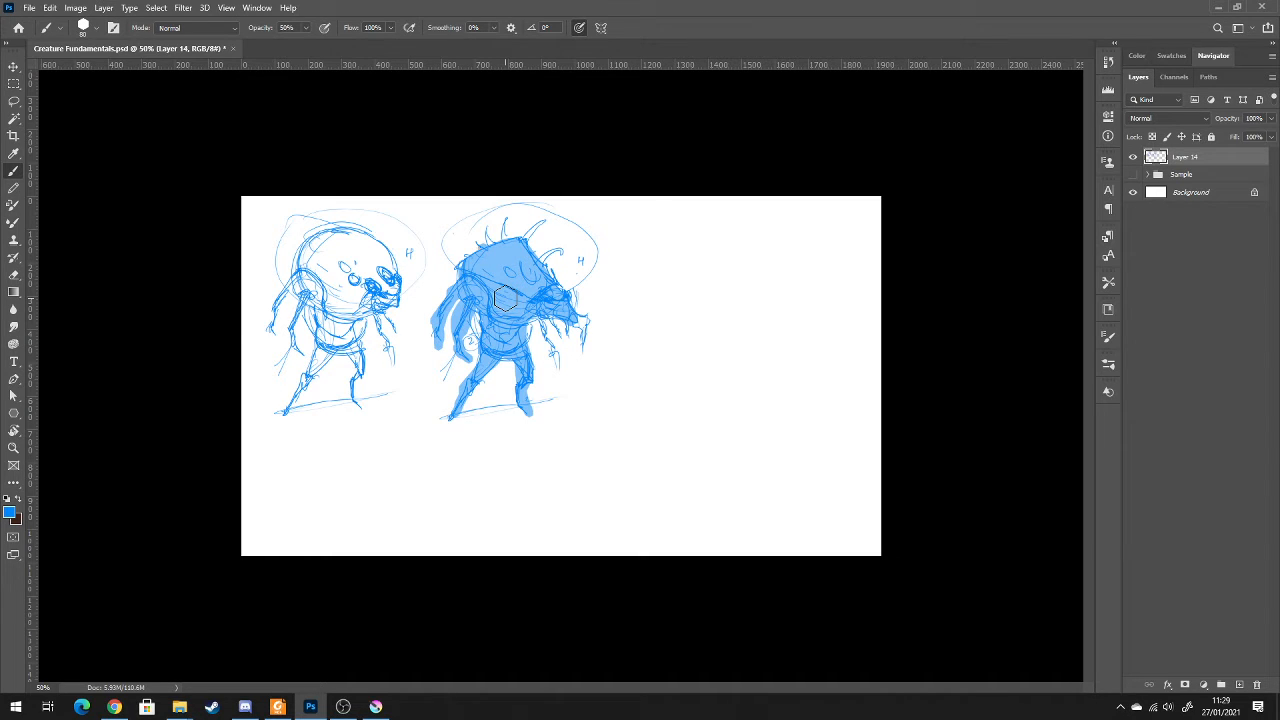
pyautogui.moveTo(489, 237); pyautogui.dragTo(495, 244)
pyautogui.moveTo(545, 317); pyautogui.dragTo(557, 354)
pyautogui.moveTo(449, 423); pyautogui.dragTo(540, 408)
pyautogui.click(552, 410)
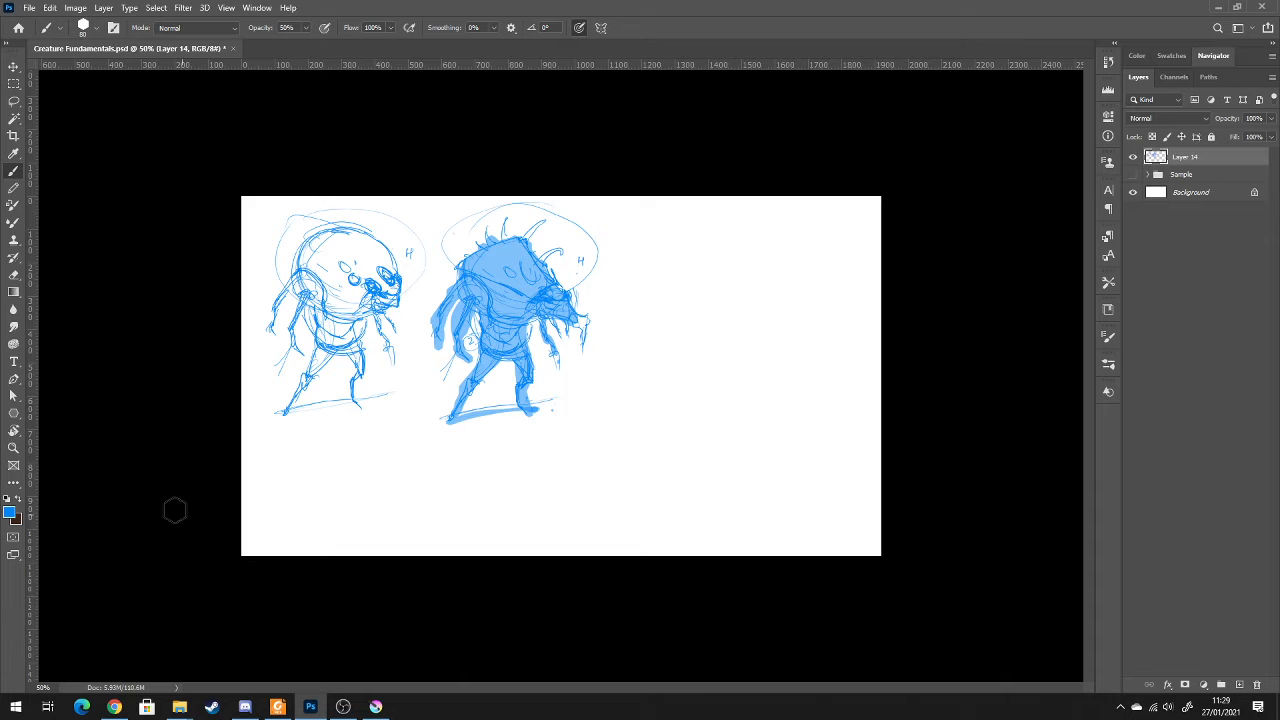
# Block in the round-headed creature's head, torso, legs and near arms with the same semi-transparent blue
pyautogui.moveTo(335, 293)
pyautogui.mouseDown()
pyautogui.moveTo(307, 262)
pyautogui.moveTo(343, 300)
pyautogui.moveTo(370, 285)
pyautogui.moveTo(376, 256)
pyautogui.moveTo(350, 242)
pyautogui.moveTo(387, 262)
pyautogui.moveTo(318, 302)
pyautogui.moveTo(360, 362)
pyautogui.moveTo(358, 404)
pyautogui.moveTo(330, 368)
pyautogui.moveTo(315, 372)
pyautogui.moveTo(327, 361)
pyautogui.moveTo(284, 415)
pyautogui.mouseUp()
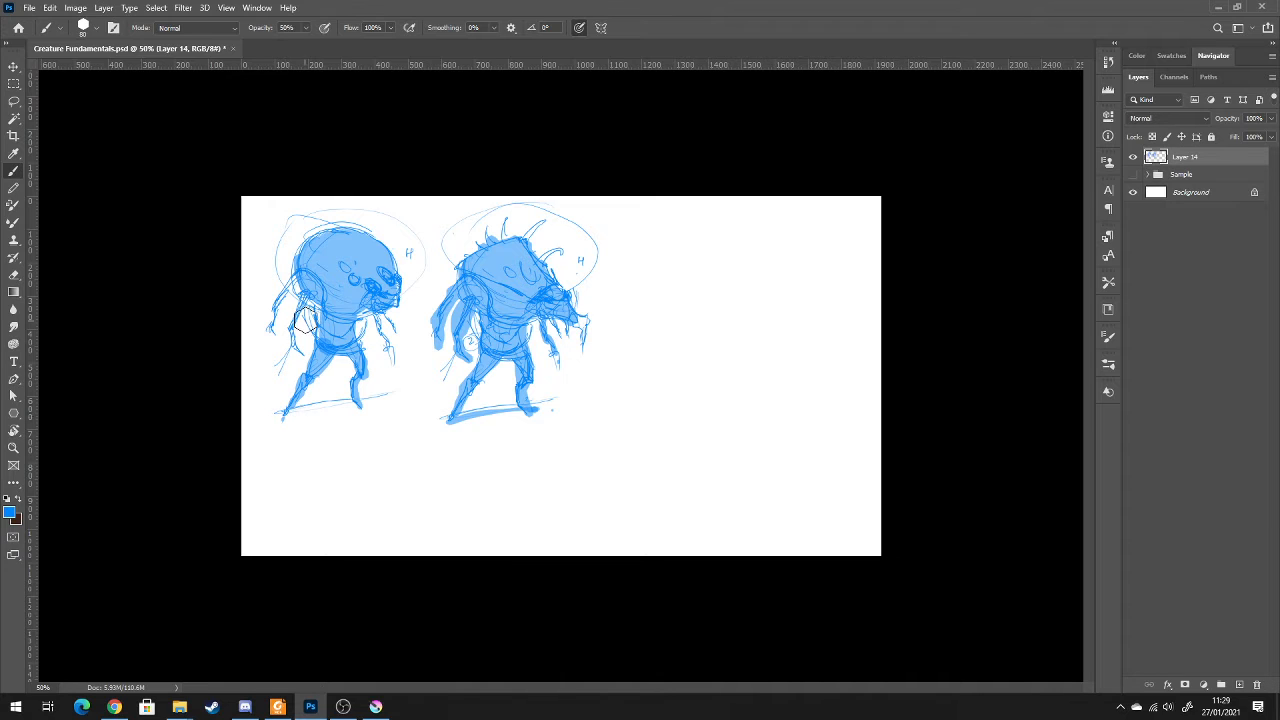
pyautogui.moveTo(296, 293)
pyautogui.mouseDown()
pyautogui.moveTo(288, 343)
pyautogui.moveTo(293, 280)
pyautogui.moveTo(286, 330)
pyautogui.mouseUp()
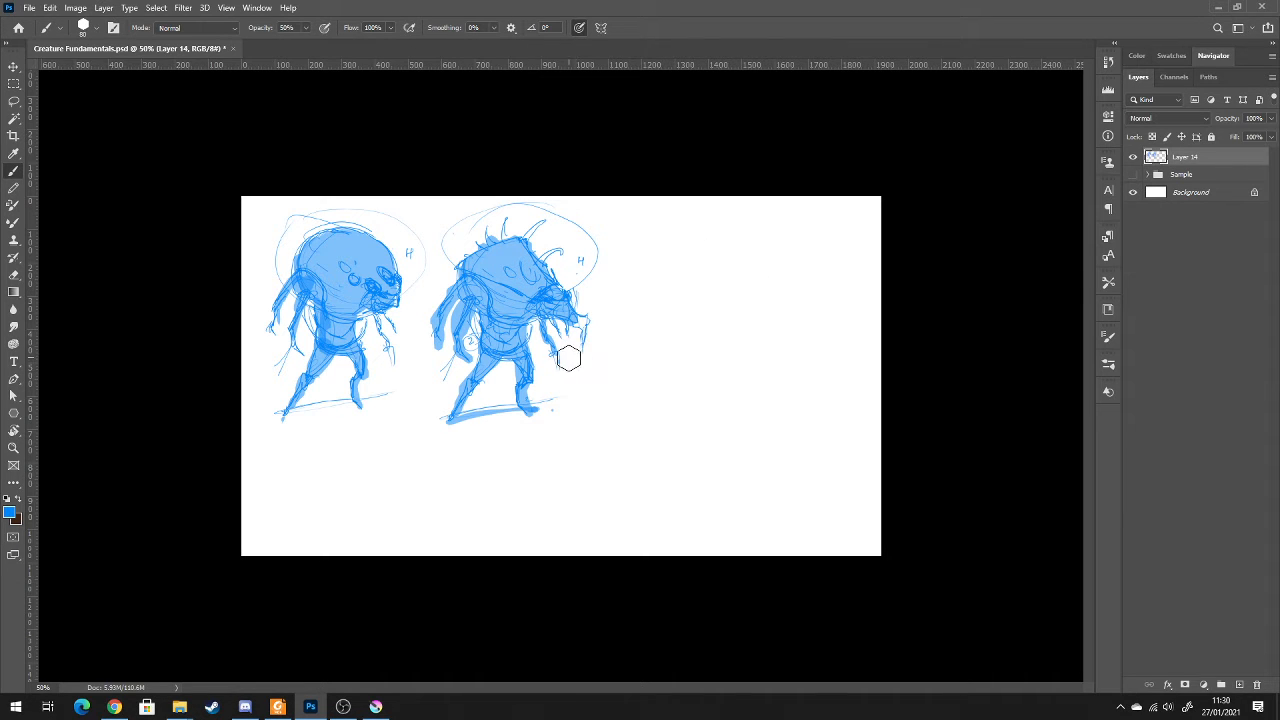
# Handwrite "SHAPES → BLOCKS" in the empty area beside the creatures with a size 9 brush at 100% opacity
pyautogui.press('0')
pyautogui.press('[')
pyautogui.press('[')
pyautogui.press('[')
pyautogui.press('[')
pyautogui.press('[')
pyautogui.press('[')
pyautogui.press('[')
pyautogui.moveTo(691, 237); pyautogui.dragTo(684, 247)
pyautogui.moveTo(695, 236); pyautogui.dragTo(698, 247)
pyautogui.moveTo(694, 242); pyautogui.dragTo(709, 246)
pyautogui.moveTo(702, 244); pyautogui.dragTo(711, 243)
pyautogui.moveTo(715, 243); pyautogui.dragTo(792, 241)
pyautogui.moveTo(800, 239); pyautogui.dragTo(801, 246)
pyautogui.moveTo(807, 236); pyautogui.dragTo(815, 246)
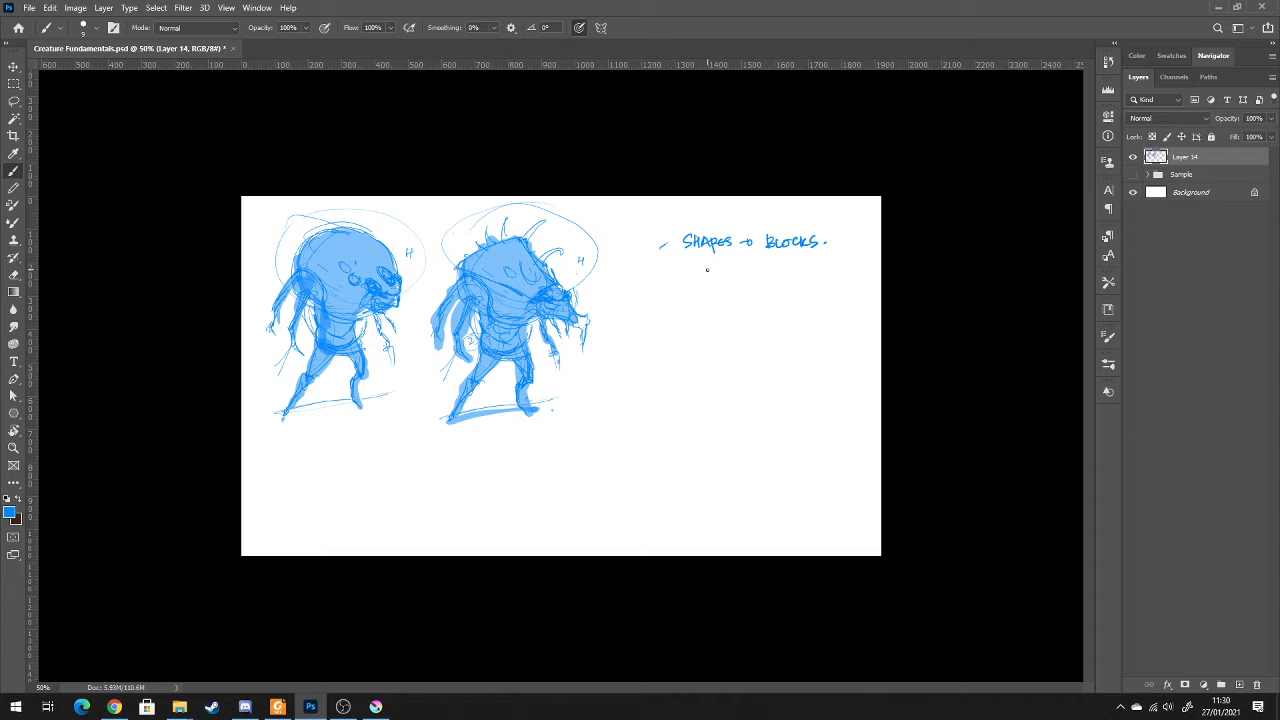
# Add "scribble" and an empty arrow below "BLOCKS", and head the notes with a double-underlined "IDEAS"
pyautogui.moveTo(748, 271); pyautogui.dragTo(818, 272)
pyautogui.moveTo(819, 269); pyautogui.dragTo(827, 268)
pyautogui.moveTo(744, 295); pyautogui.dragTo(756, 294)
pyautogui.moveTo(636, 206)
pyautogui.mouseDown()
pyautogui.moveTo(668, 208)
pyautogui.moveTo(670, 228)
pyautogui.mouseUp()
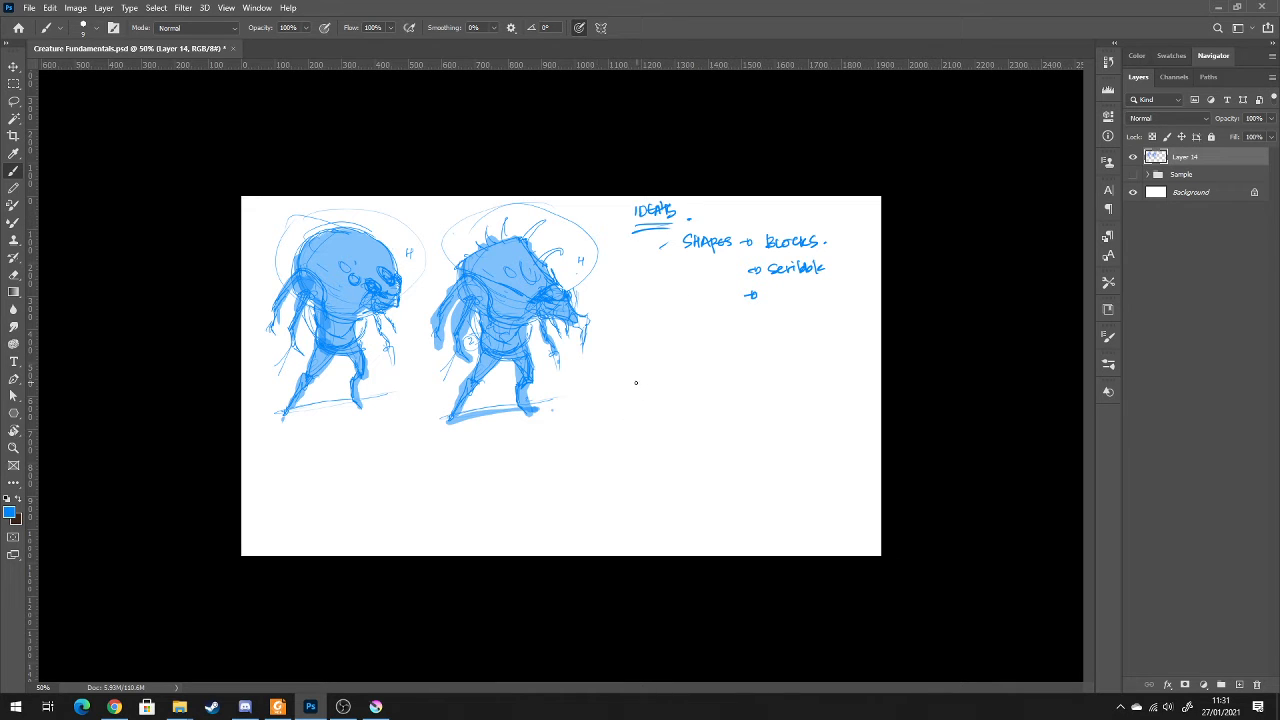
# Number the "IDEAS" heading with a circled 1 and write "Value & cleanup" below beside a circled 2
pyautogui.moveTo(634, 378)
pyautogui.mouseDown()
pyautogui.moveTo(649, 389)
pyautogui.moveTo(636, 398)
pyautogui.moveTo(630, 368)
pyautogui.mouseUp()
pyautogui.moveTo(611, 208); pyautogui.dragTo(617, 204)
pyautogui.moveTo(667, 376); pyautogui.dragTo(736, 393)
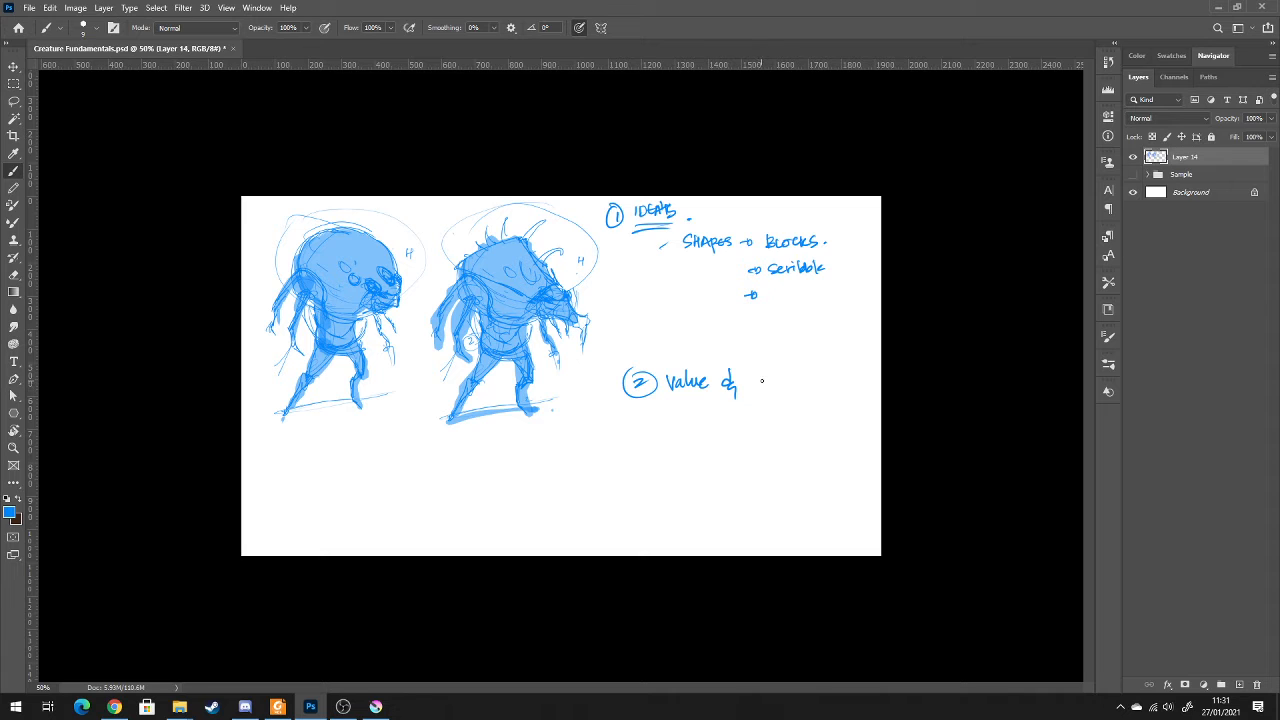
pyautogui.moveTo(754, 380); pyautogui.dragTo(820, 383)
# Write "Polish & portfolio" beside a circled 3 at the bottom of the notes and underline "portfolio"
pyautogui.moveTo(645, 471)
pyautogui.mouseDown()
pyautogui.moveTo(648, 490)
pyautogui.moveTo(655, 466)
pyautogui.mouseUp()
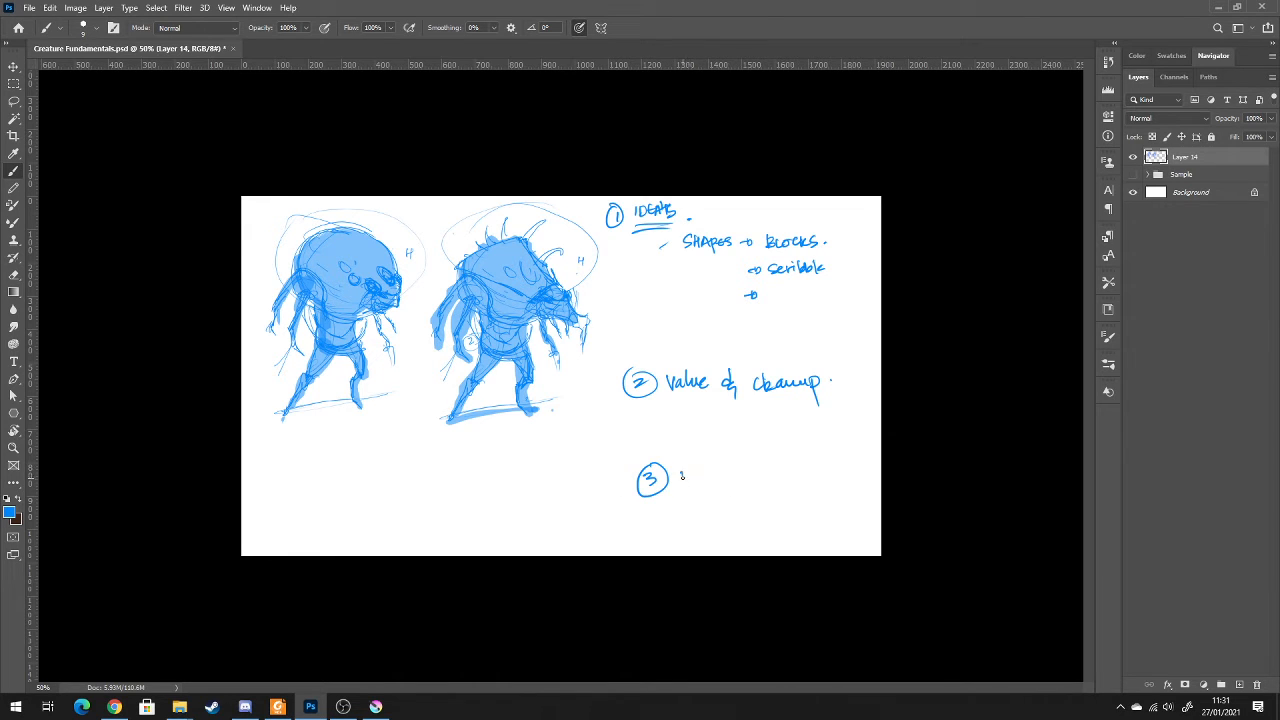
pyautogui.moveTo(679, 472)
pyautogui.mouseDown()
pyautogui.moveTo(742, 474)
pyautogui.moveTo(745, 495)
pyautogui.moveTo(816, 472)
pyautogui.moveTo(835, 483)
pyautogui.moveTo(774, 500)
pyautogui.moveTo(828, 494)
pyautogui.mouseUp()
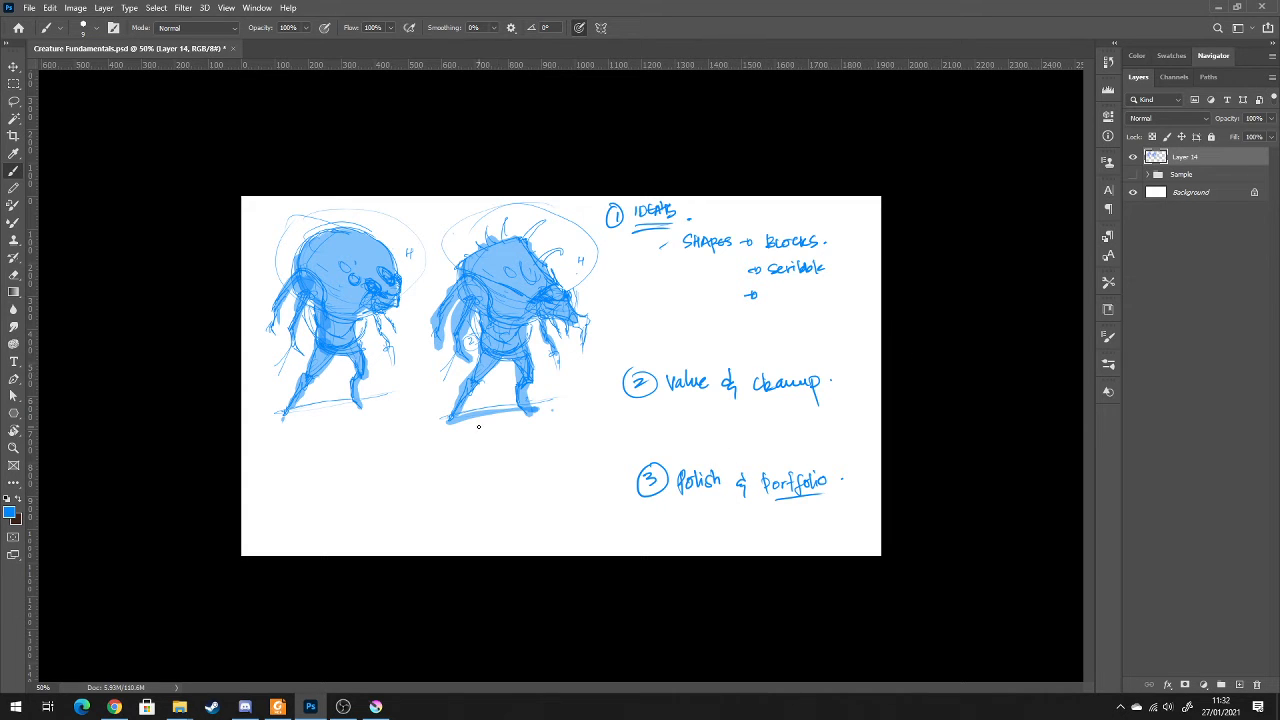
# Draw ground lines under both creatures' feet and reinforce the right-hand creature's legs with darker strokes
pyautogui.moveTo(441, 430); pyautogui.dragTo(545, 416)
pyautogui.moveTo(360, 414); pyautogui.dragTo(288, 419)
pyautogui.moveTo(477, 387); pyautogui.dragTo(456, 413)
pyautogui.moveTo(477, 375)
pyautogui.mouseDown()
pyautogui.moveTo(484, 360)
pyautogui.moveTo(529, 380)
pyautogui.moveTo(532, 420)
pyautogui.mouseUp()
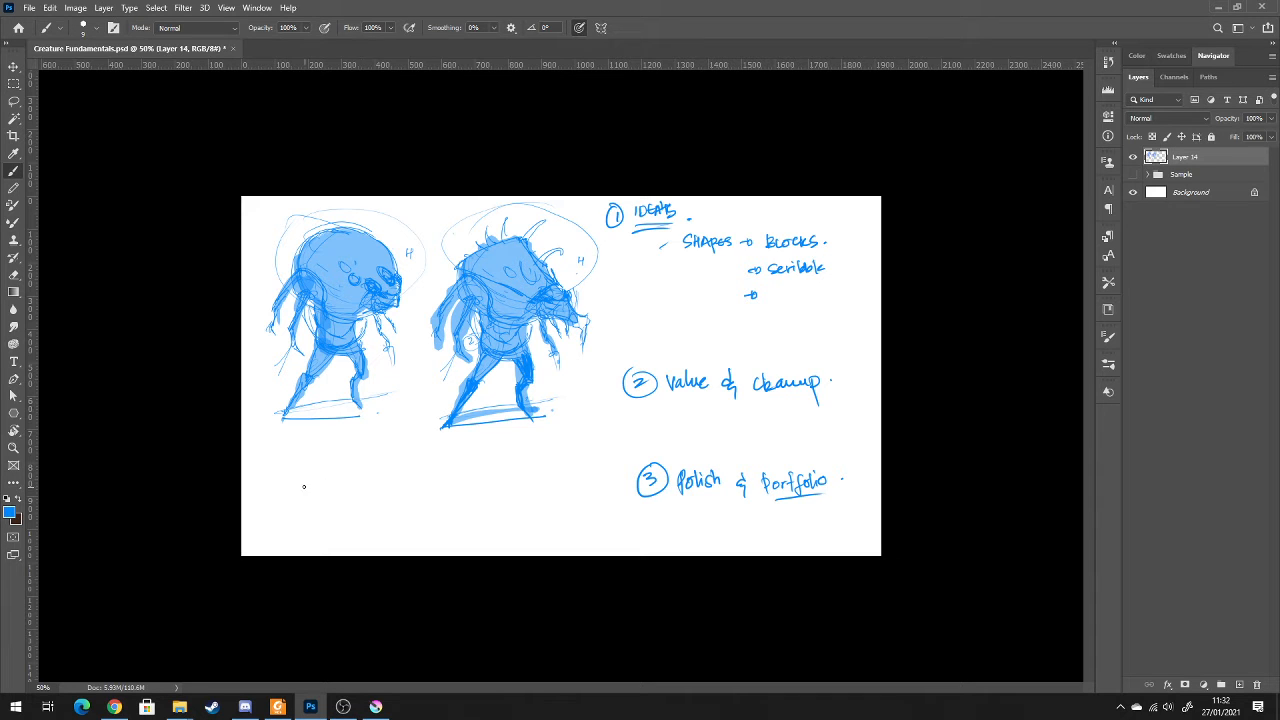
pyautogui.moveTo(355, 408)
pyautogui.mouseDown()
pyautogui.moveTo(362, 398)
pyautogui.moveTo(369, 412)
pyautogui.moveTo(358, 411)
pyautogui.mouseUp()
# Hide Layer 14 with the creature sketches and notes, keeping it undeleted, and add a new empty layer
pyautogui.click(1128, 159)
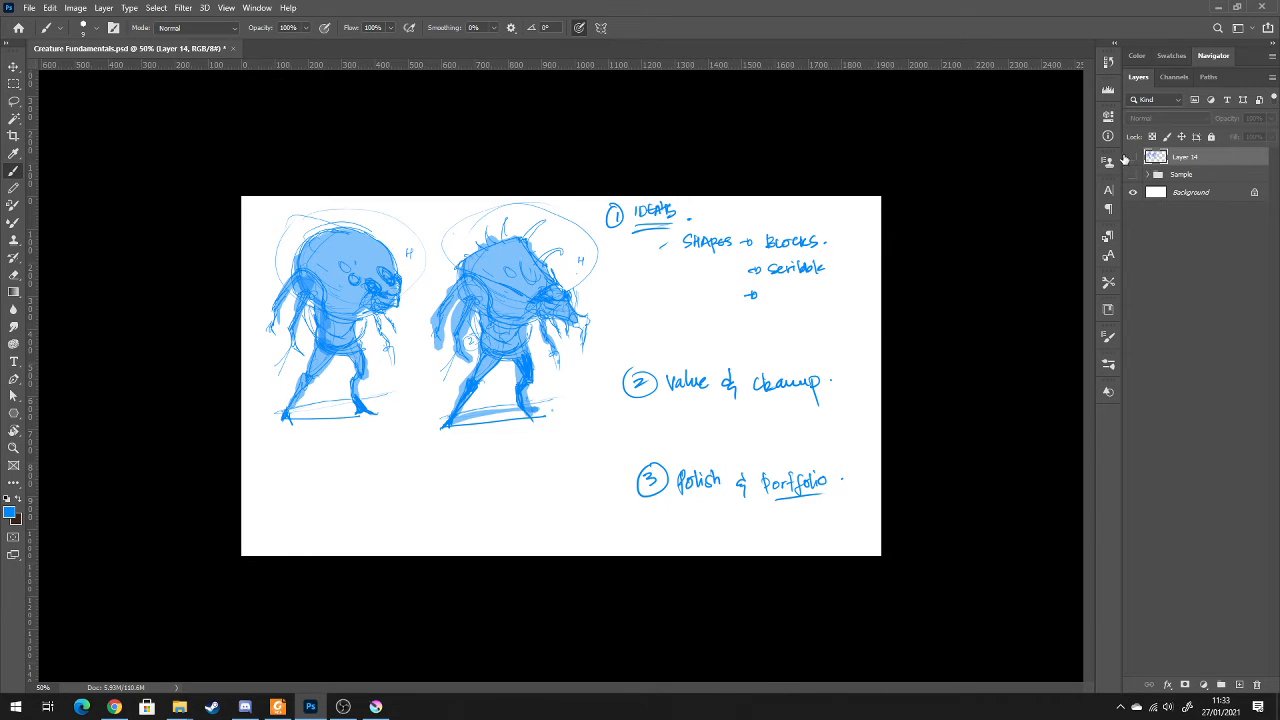
pyautogui.click(1256, 685)
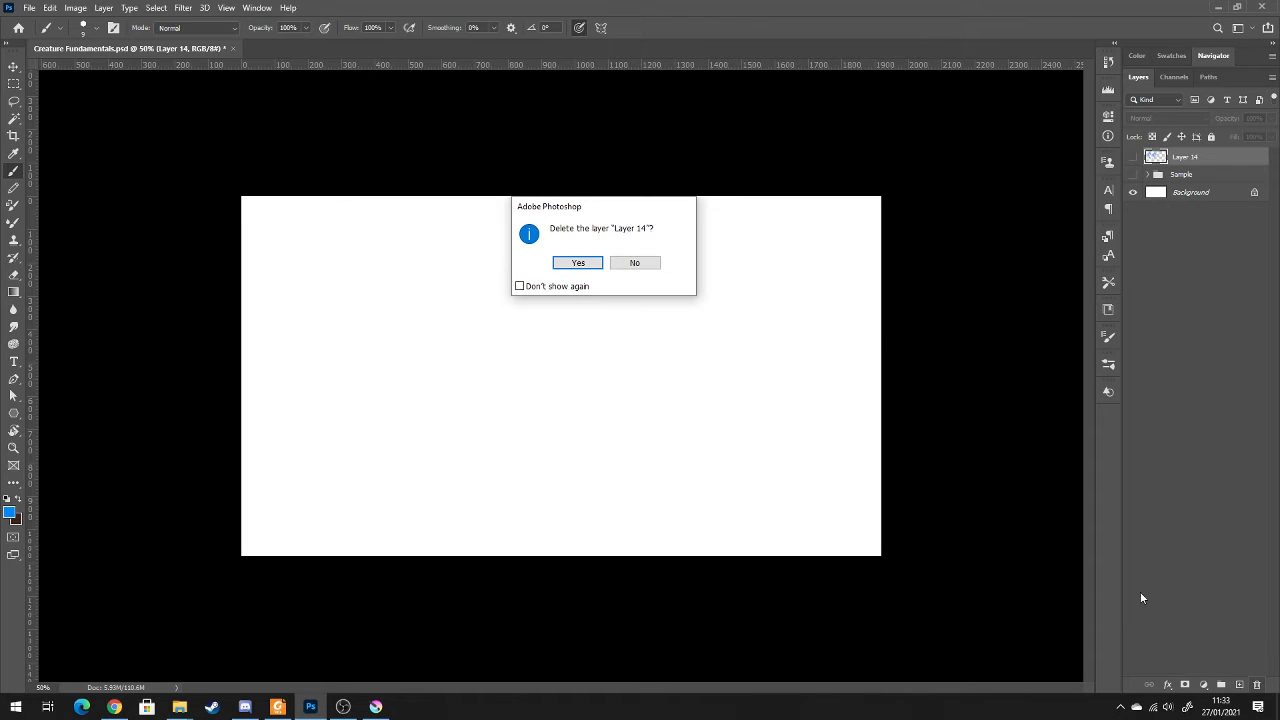
pyautogui.click(648, 263)
pyautogui.click(1239, 685)
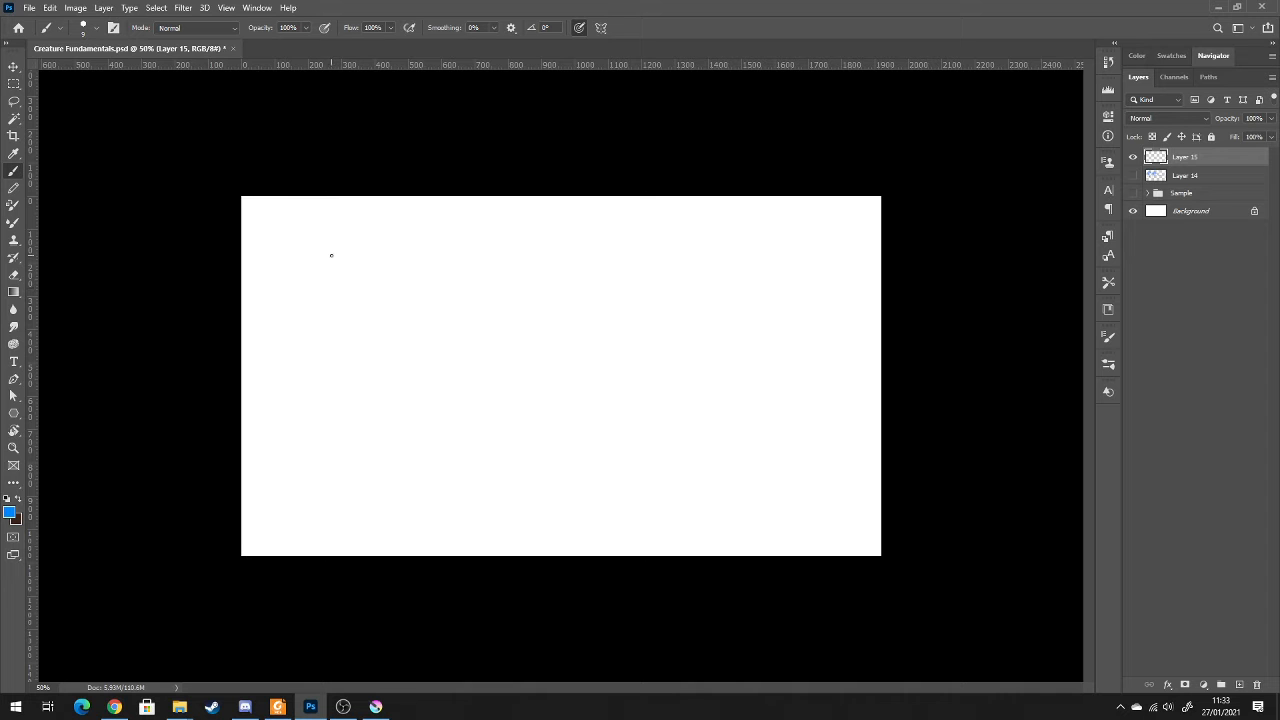
# Switch to the Insects folder in File Explorer and bring the multicoloured horned beetle photo into the Photoshop document
pyautogui.rightClick(177, 708)
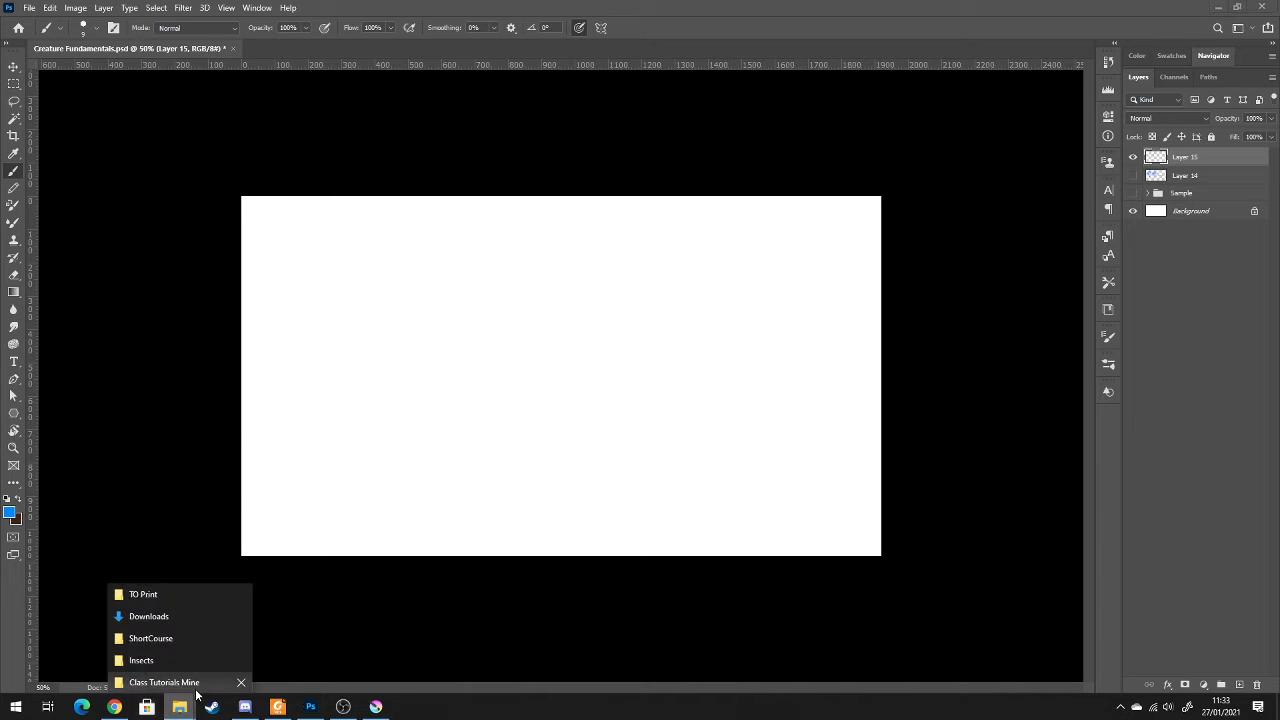
pyautogui.click(176, 662)
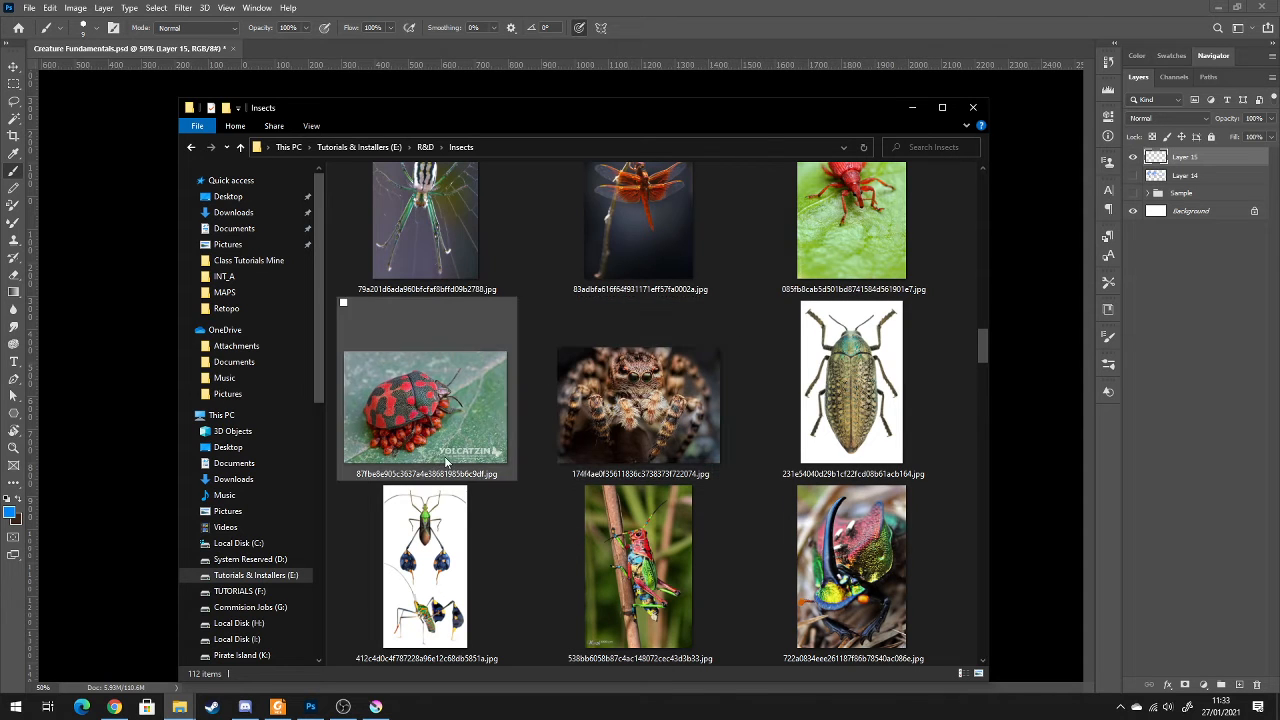
pyautogui.click(673, 403)
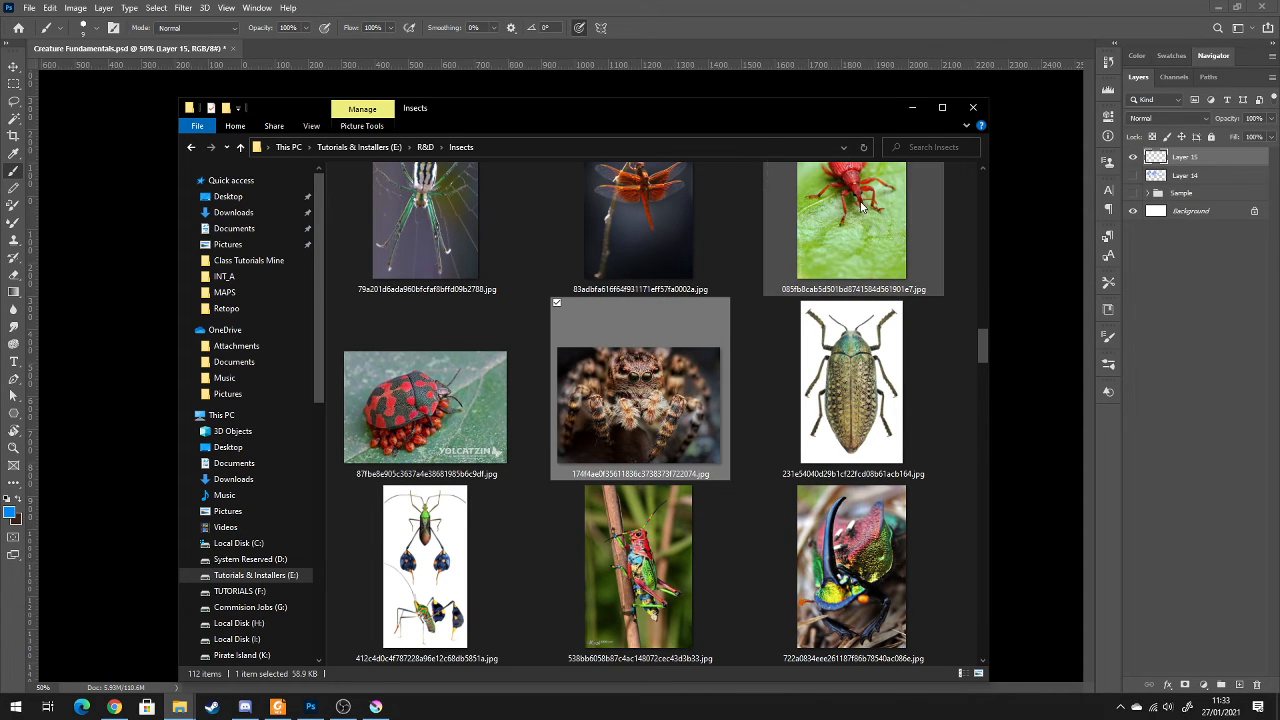
pyautogui.click(836, 588)
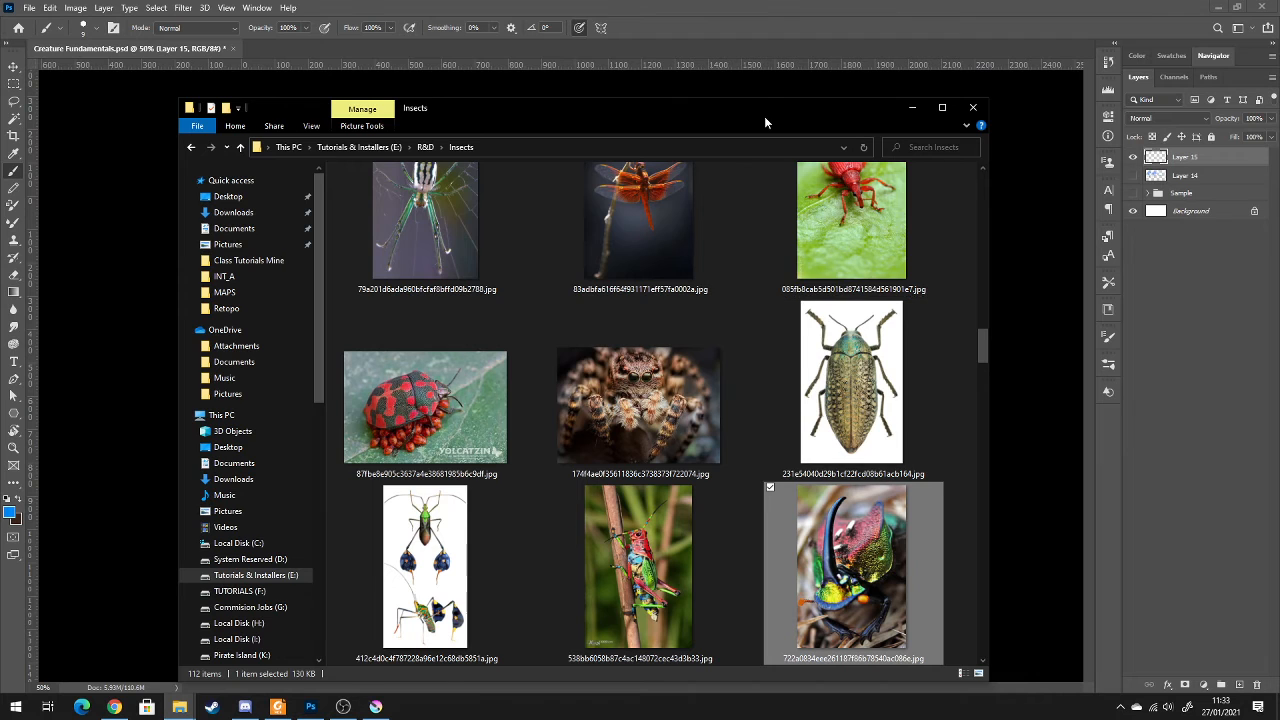
pyautogui.moveTo(765, 118); pyautogui.dragTo(540, 145)
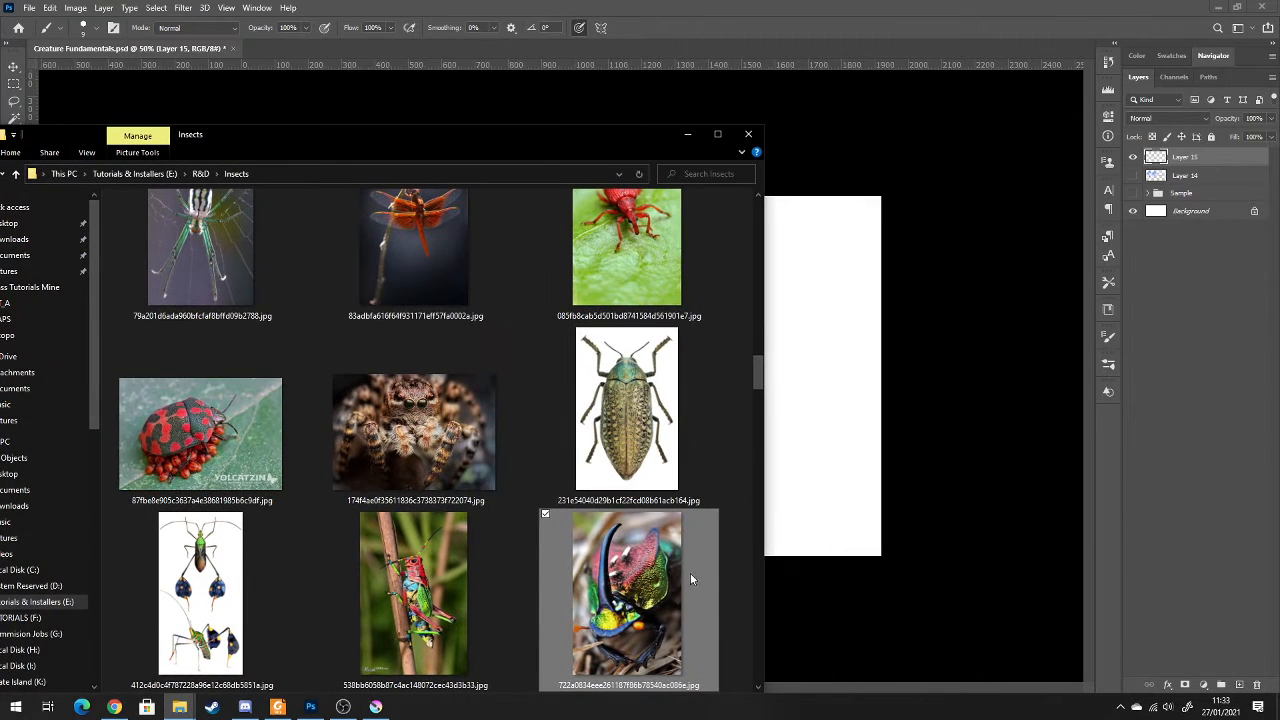
pyautogui.scroll(-3, 672, 522)
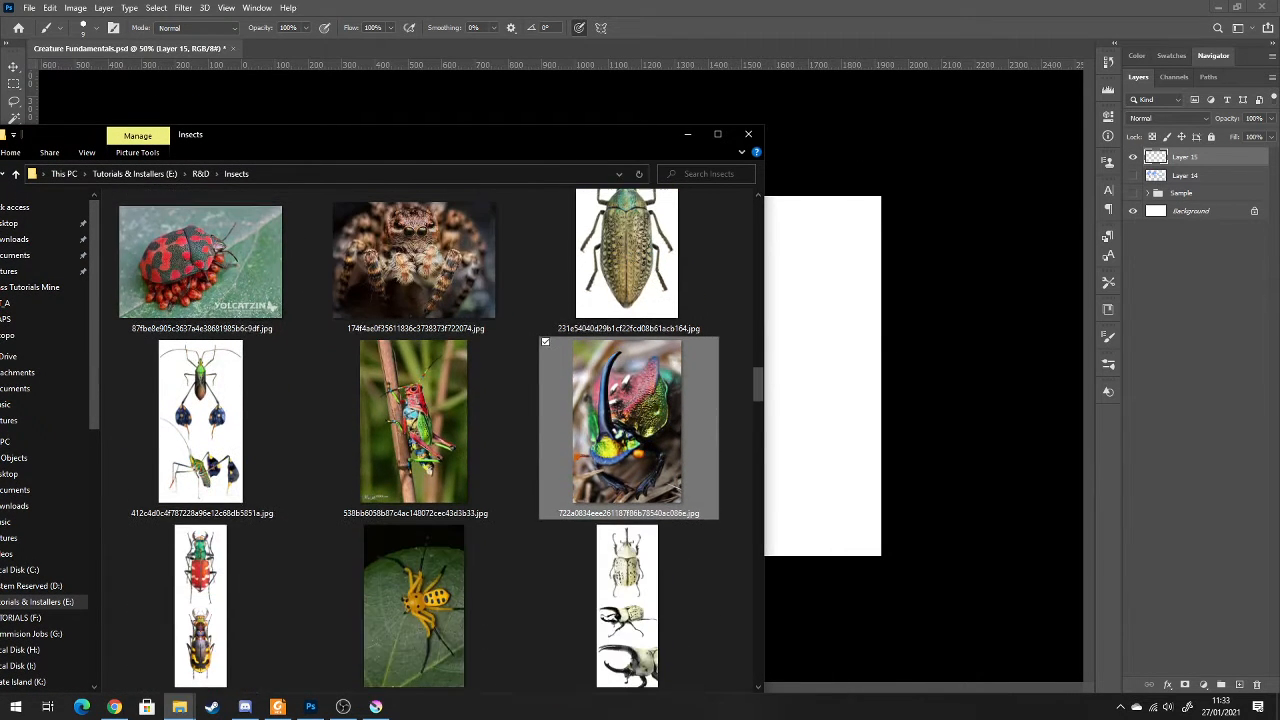
pyautogui.moveTo(640, 470); pyautogui.dragTo(824, 449)
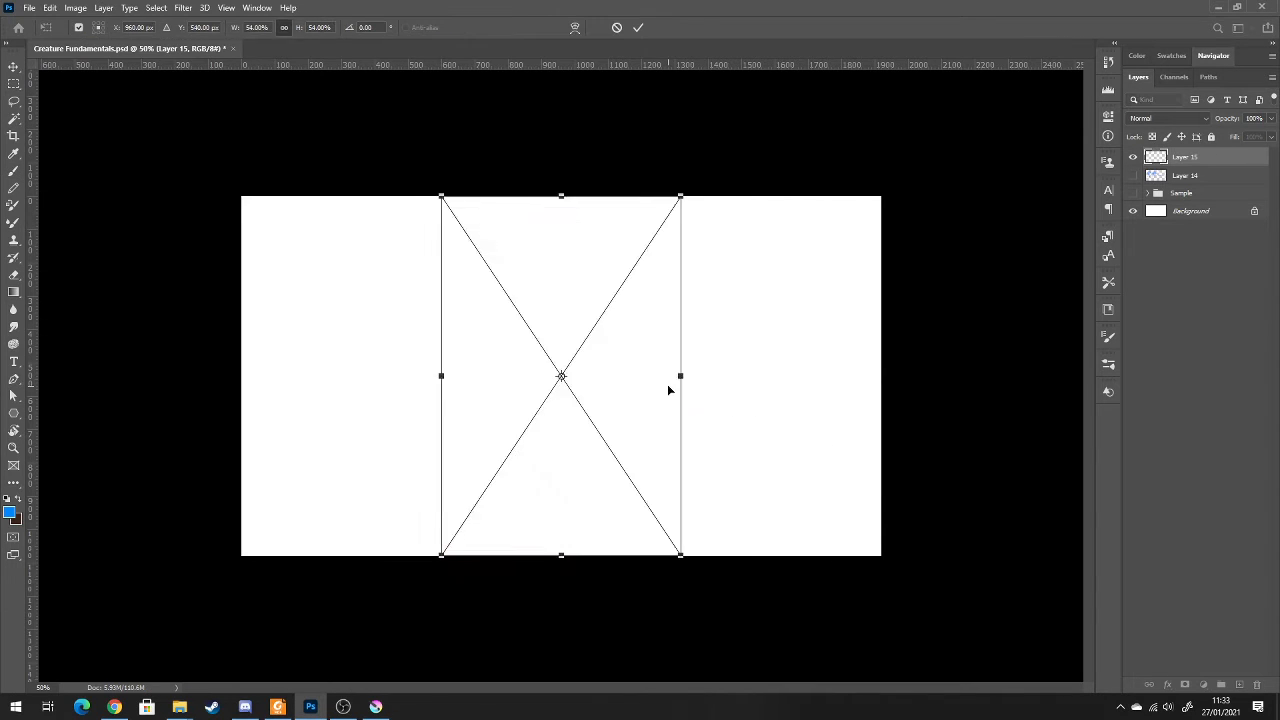
# Scale the placed beetle photo to about -29% in width and height and confirm the placement
pyautogui.moveTo(681, 197); pyautogui.dragTo(622, 275)
pyautogui.moveTo(361, 592); pyautogui.dragTo(371, 588)
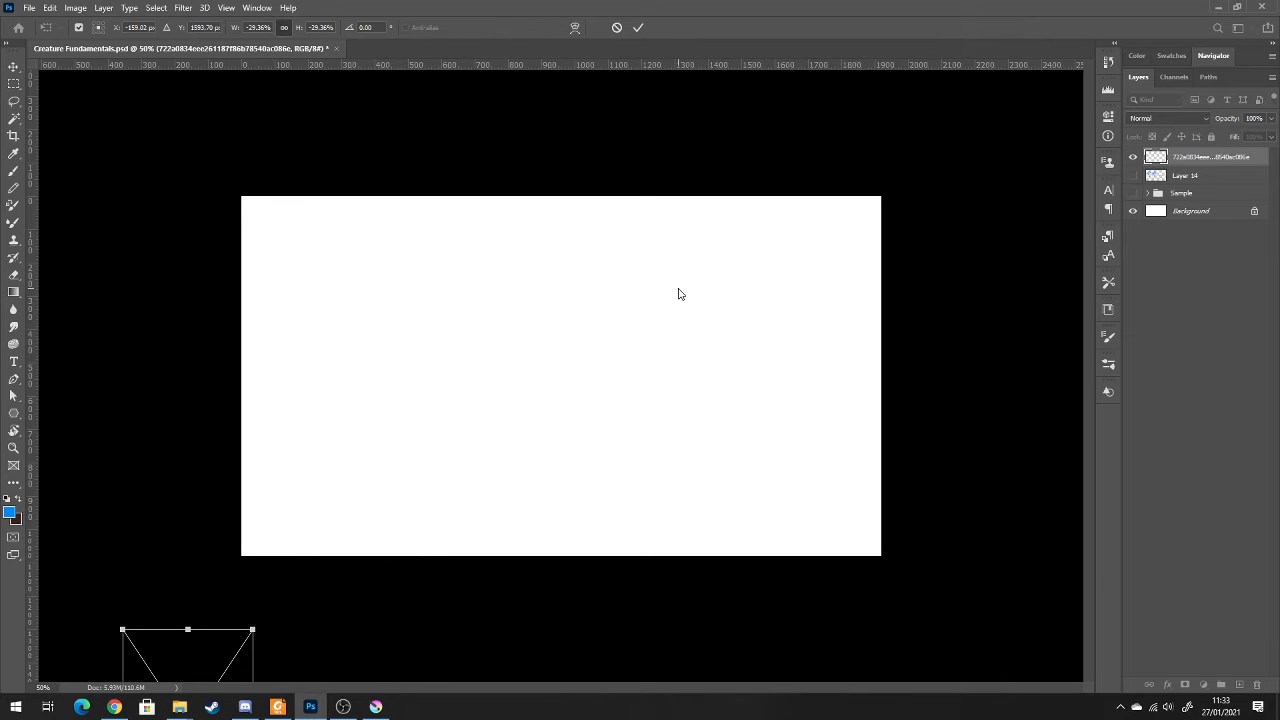
pyautogui.press('Return')
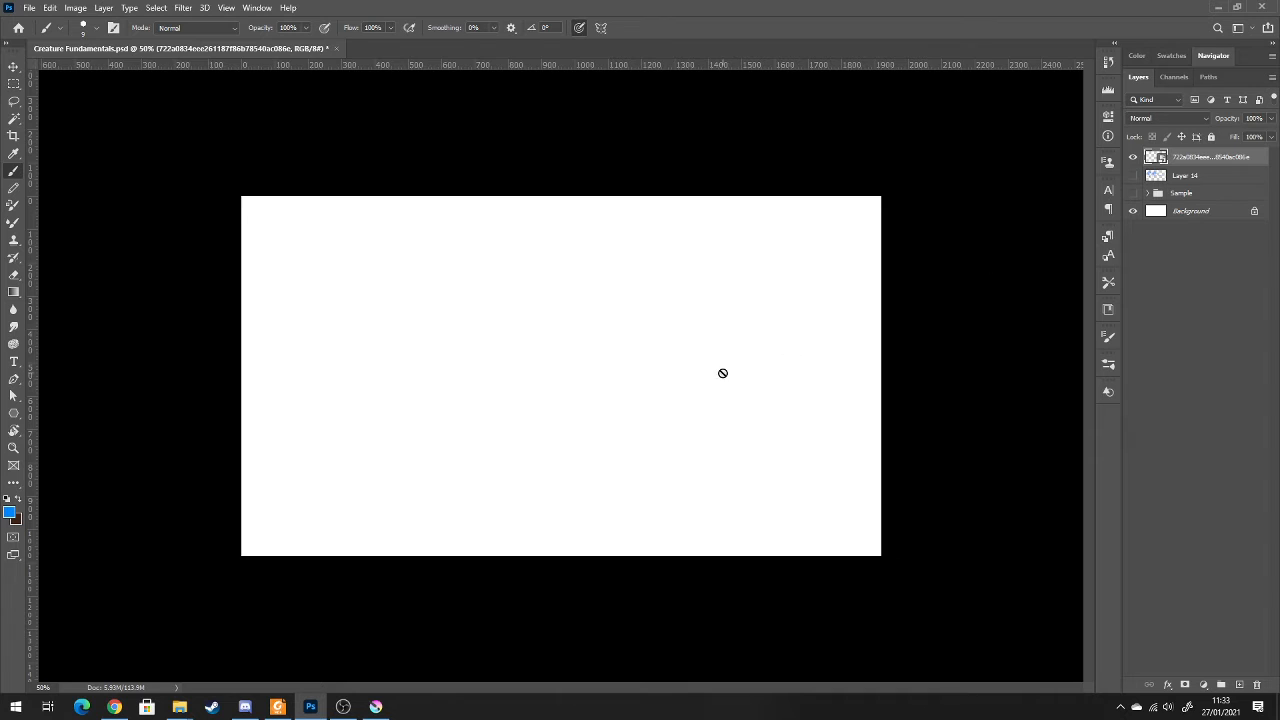
# Move the beetle photo from outside the canvas onto its upper-right area
pyautogui.scroll(-3, 723, 371)
pyautogui.press('v')
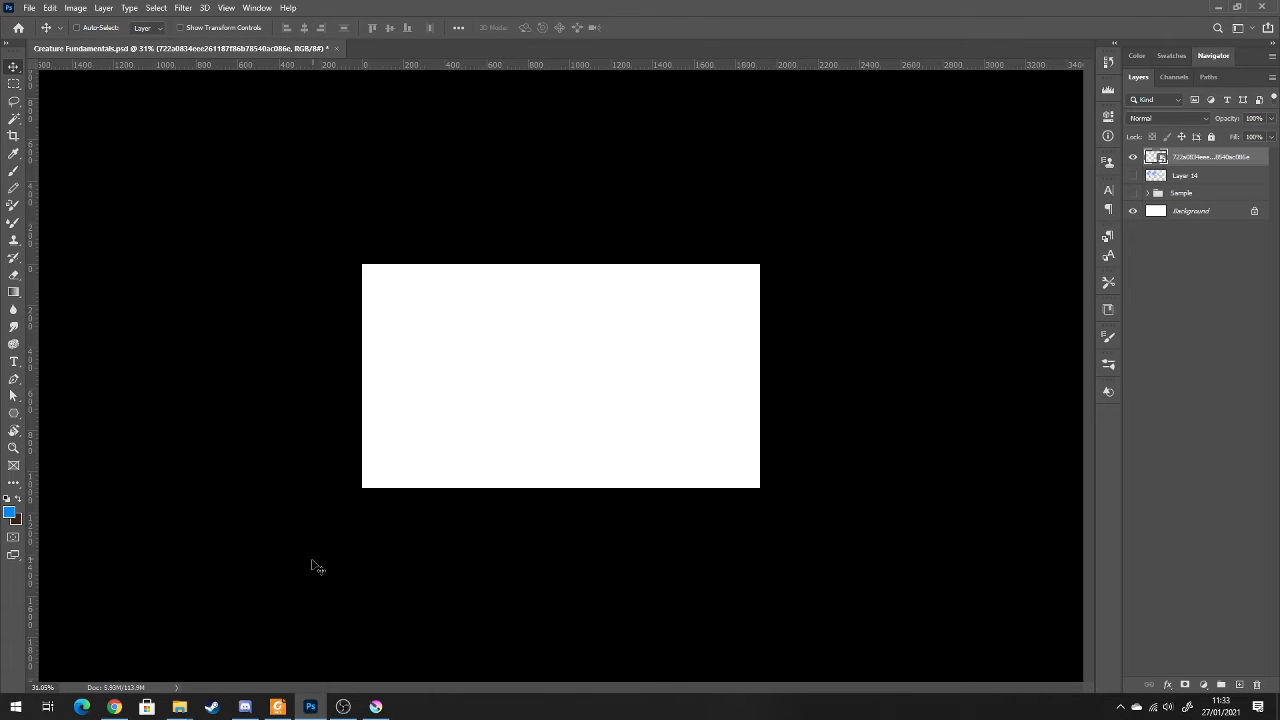
pyautogui.moveTo(314, 563)
pyautogui.mouseDown()
pyautogui.moveTo(314, 591)
pyautogui.moveTo(549, 343)
pyautogui.moveTo(631, 372)
pyautogui.mouseUp()
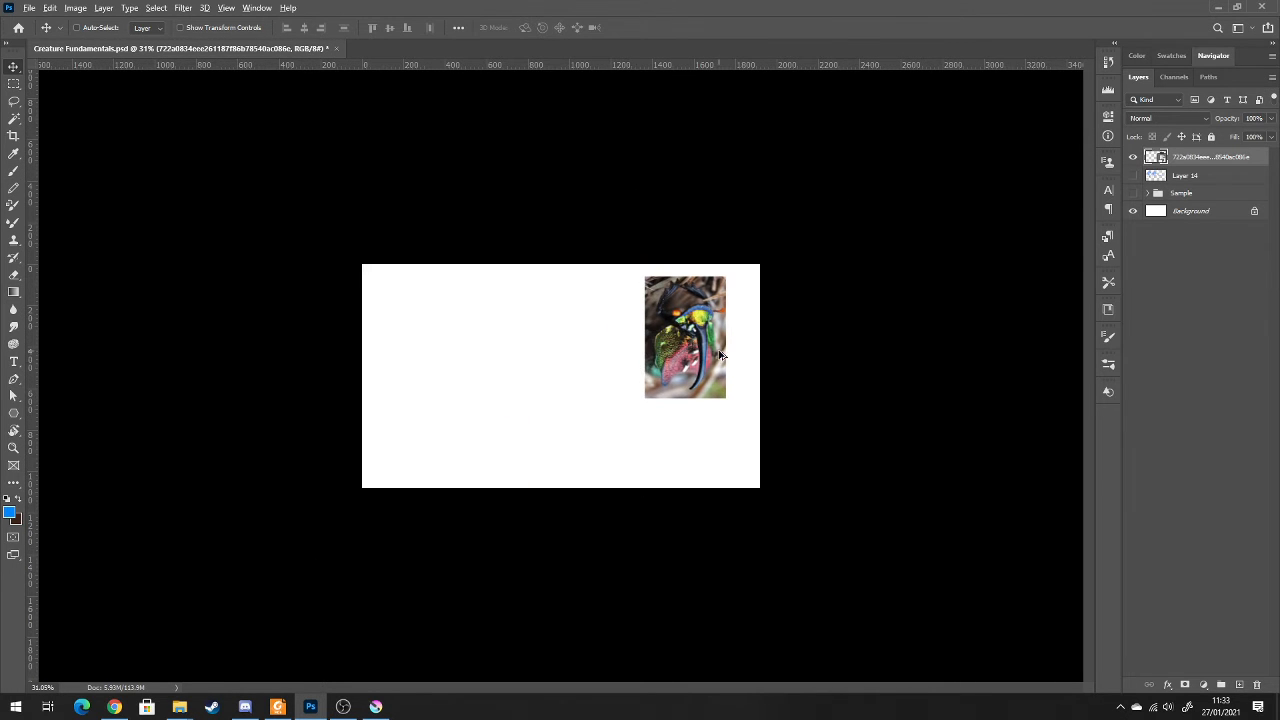
pyautogui.scroll(4, 610, 420)
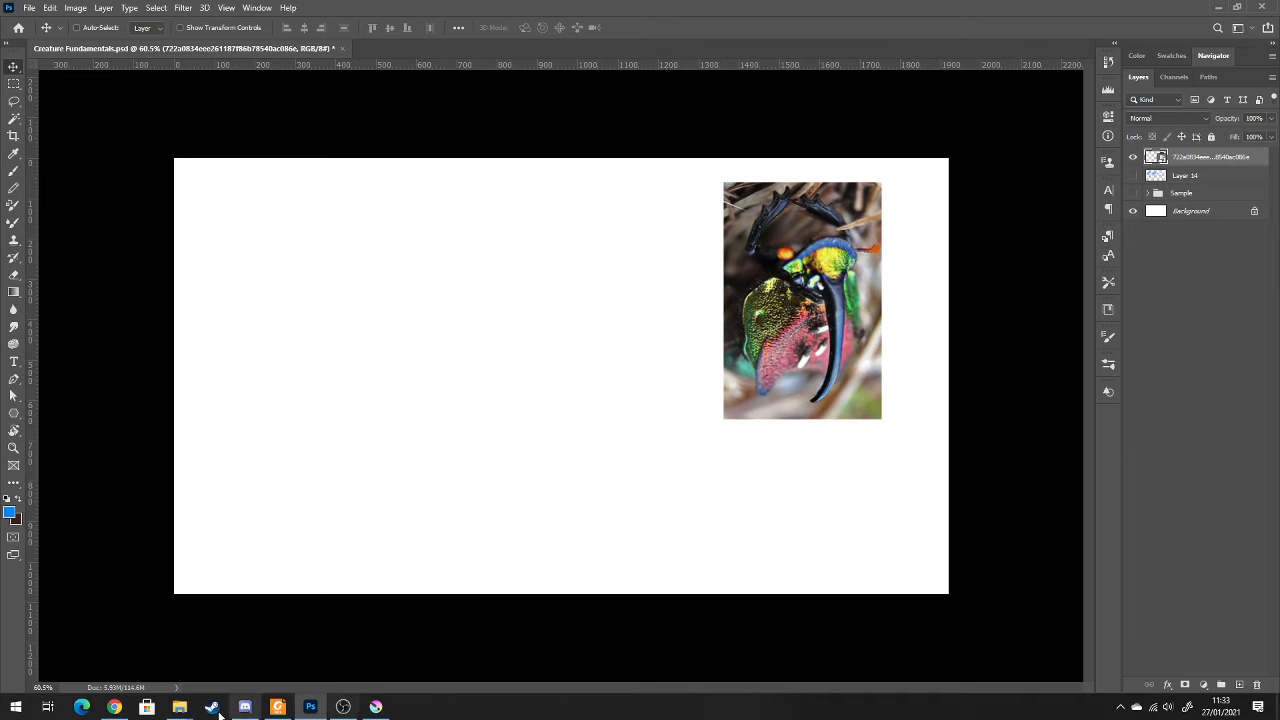
pyautogui.hotkey('ctrl', '+')
pyautogui.moveTo(805, 393); pyautogui.dragTo(733, 383)
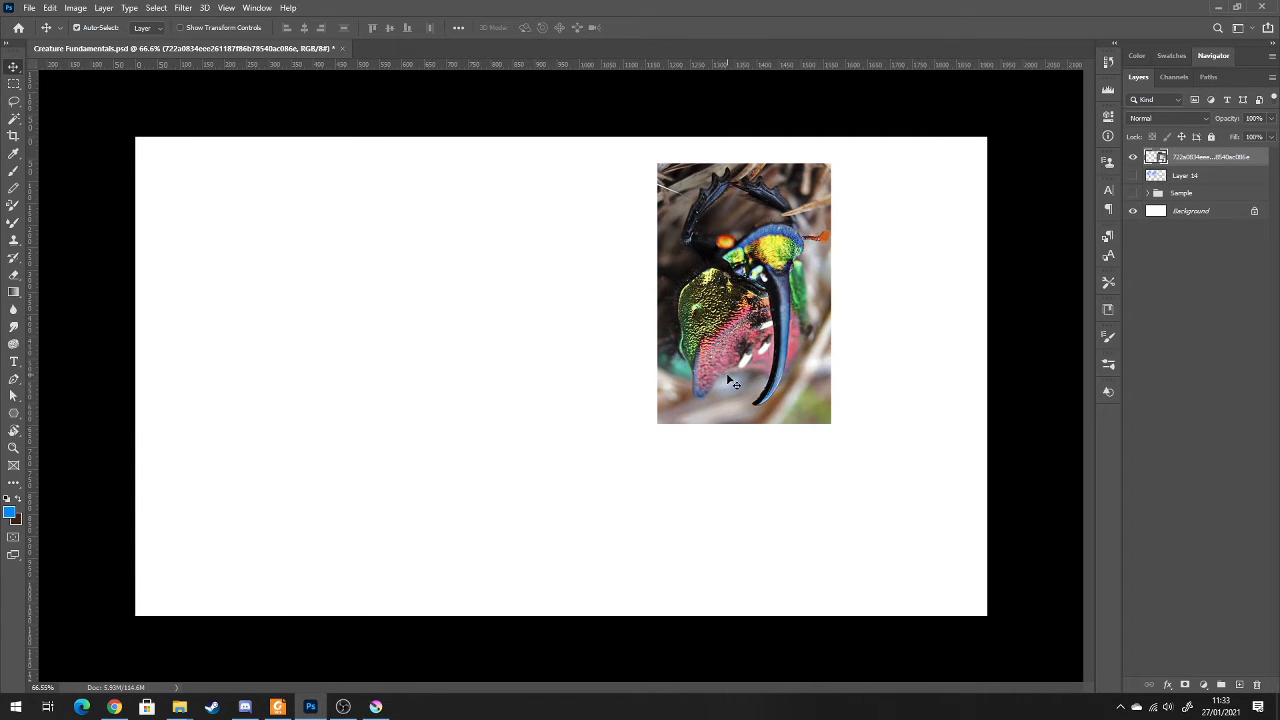
# Try a horizontal flip on the beetle photo, revert it, and flip the photo vertically so the beetle stands upright
pyautogui.hotkey('ctrl', 't')
pyautogui.rightClick(727, 374)
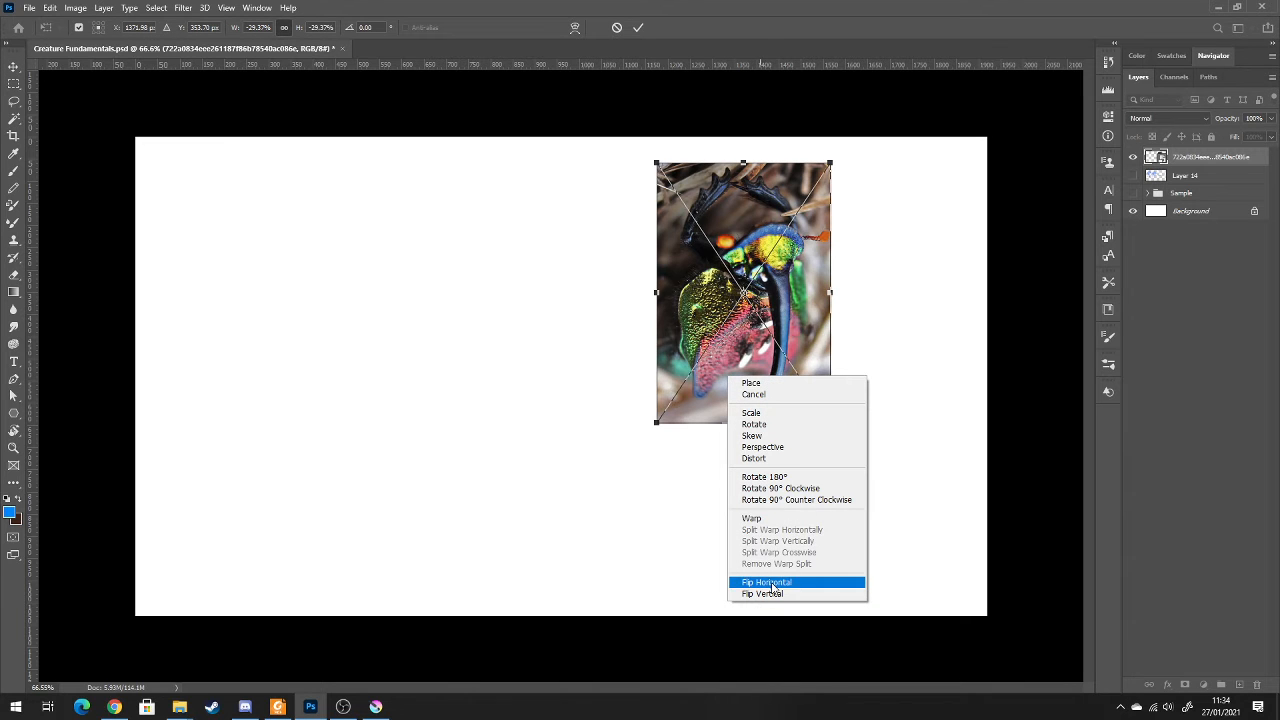
pyautogui.click(770, 582)
pyautogui.rightClick(782, 391)
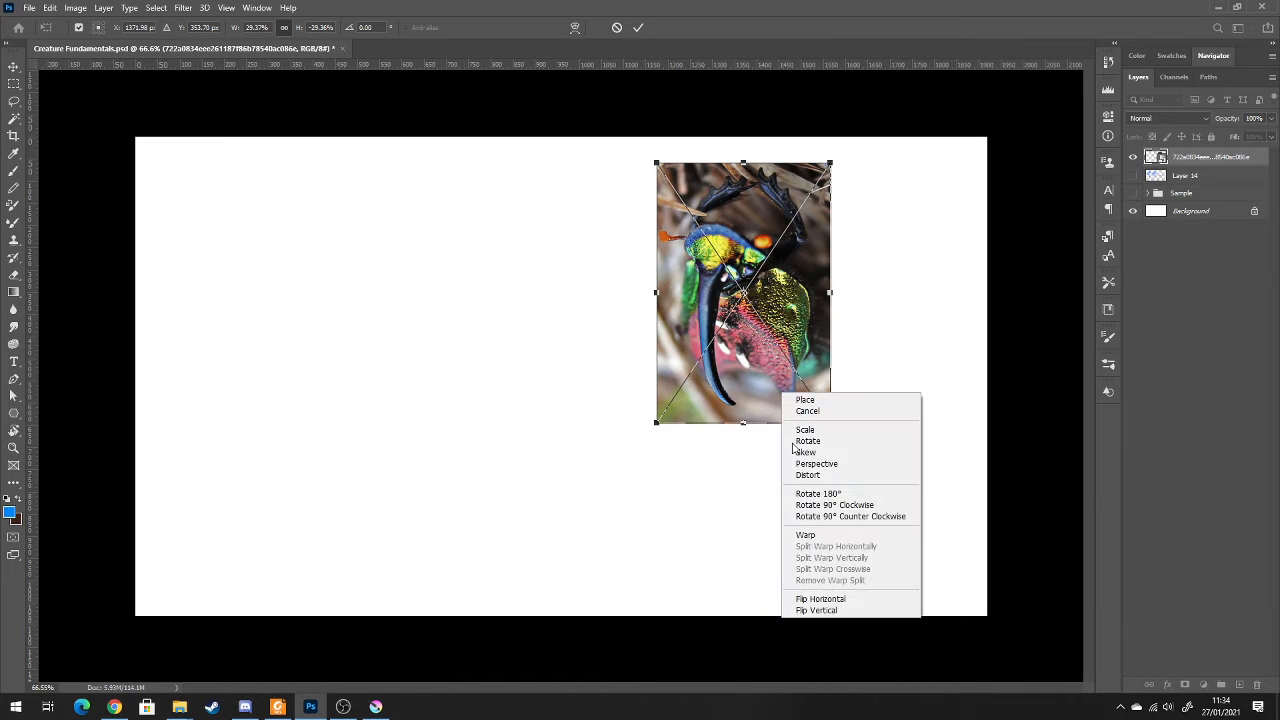
pyautogui.click(830, 600)
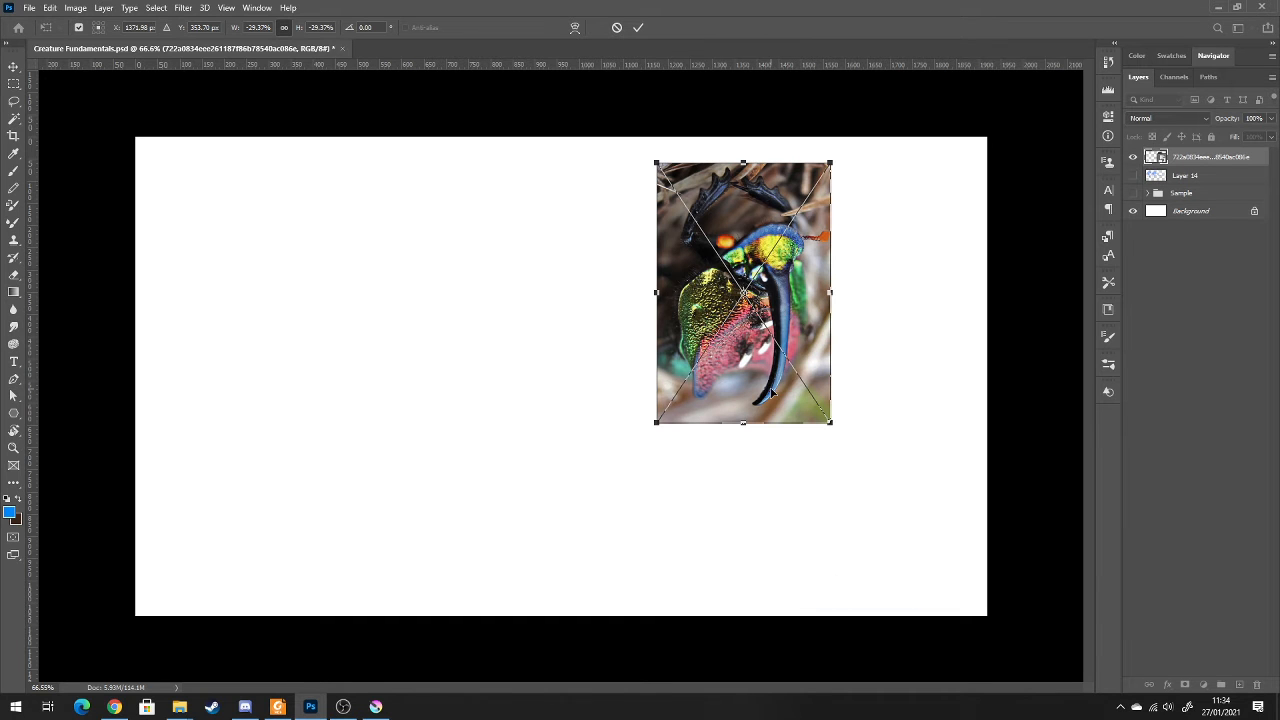
pyautogui.rightClick(771, 393)
pyautogui.click(826, 608)
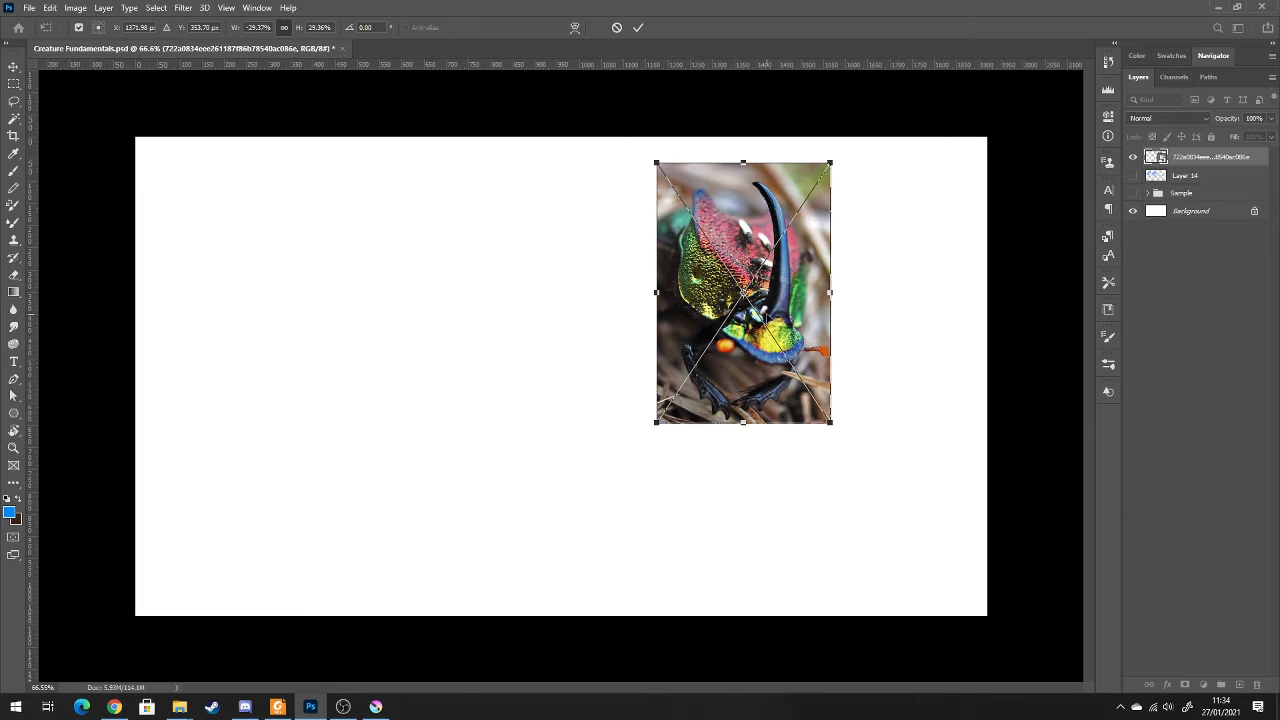
pyautogui.press('Return')
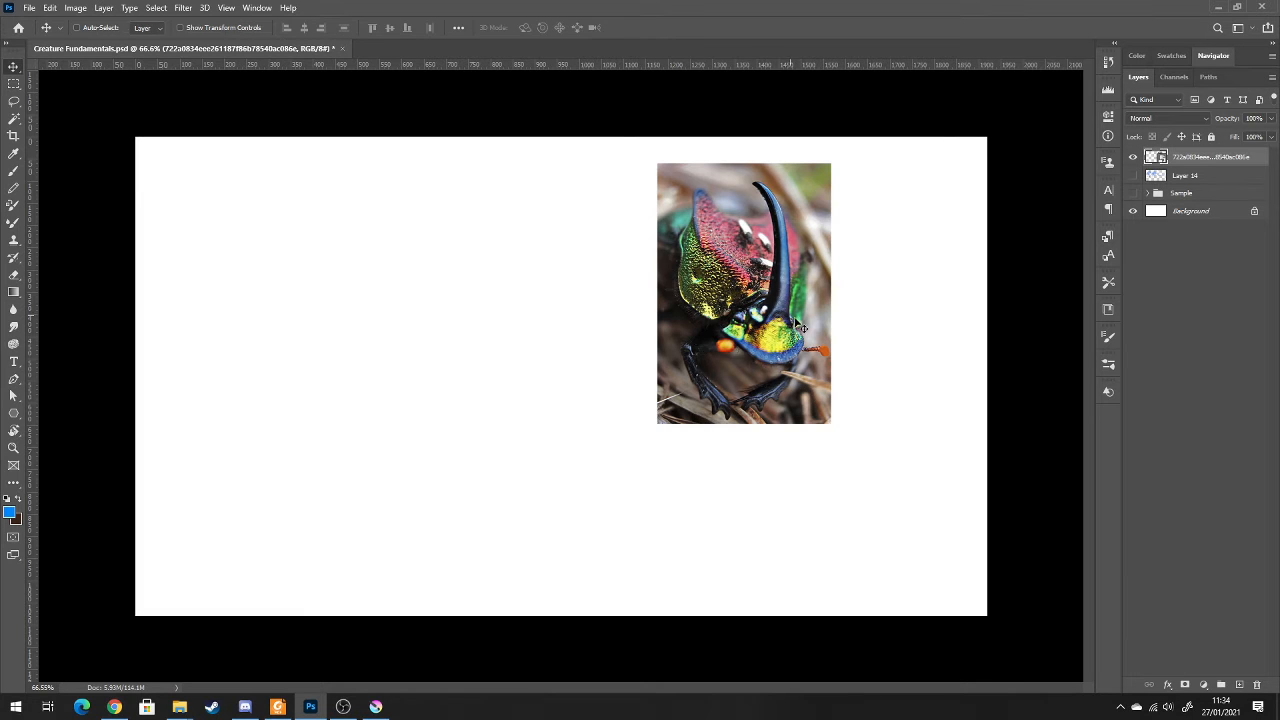
# Return to the Insects folder and place the close-up photo of the black beetle head in the document at its original size
pyautogui.rightClick(180, 707)
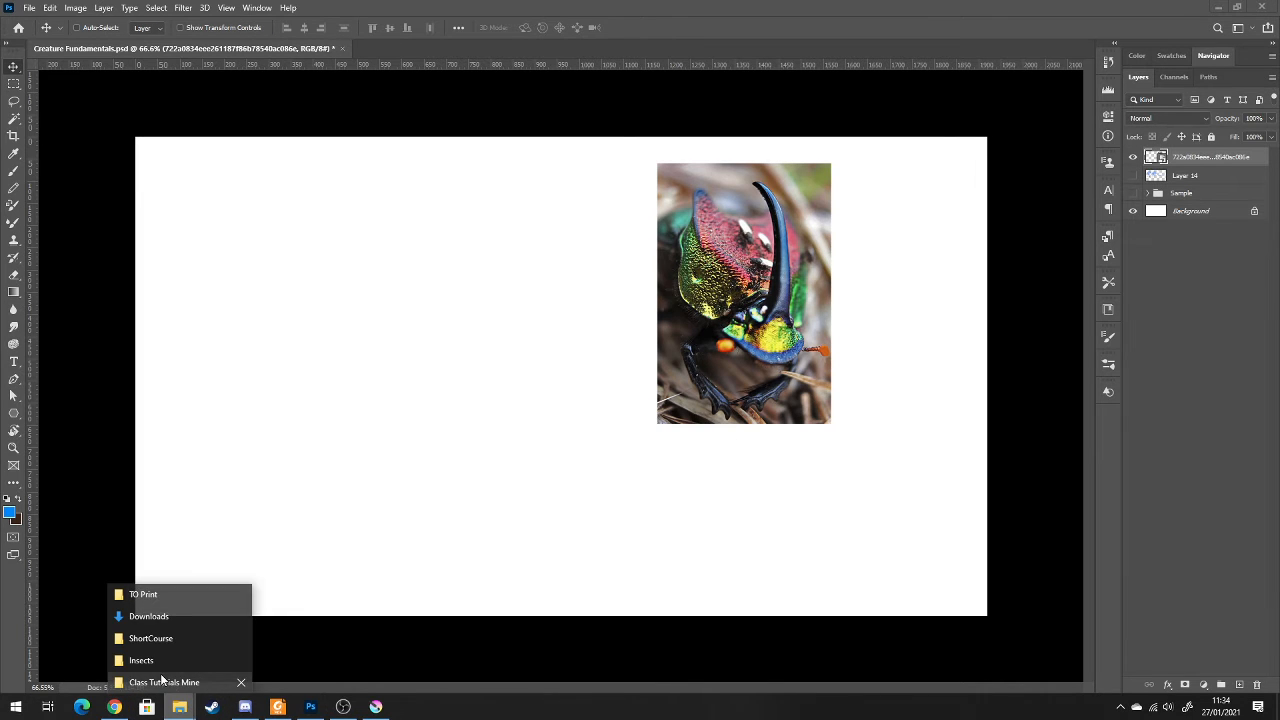
pyautogui.click(184, 657)
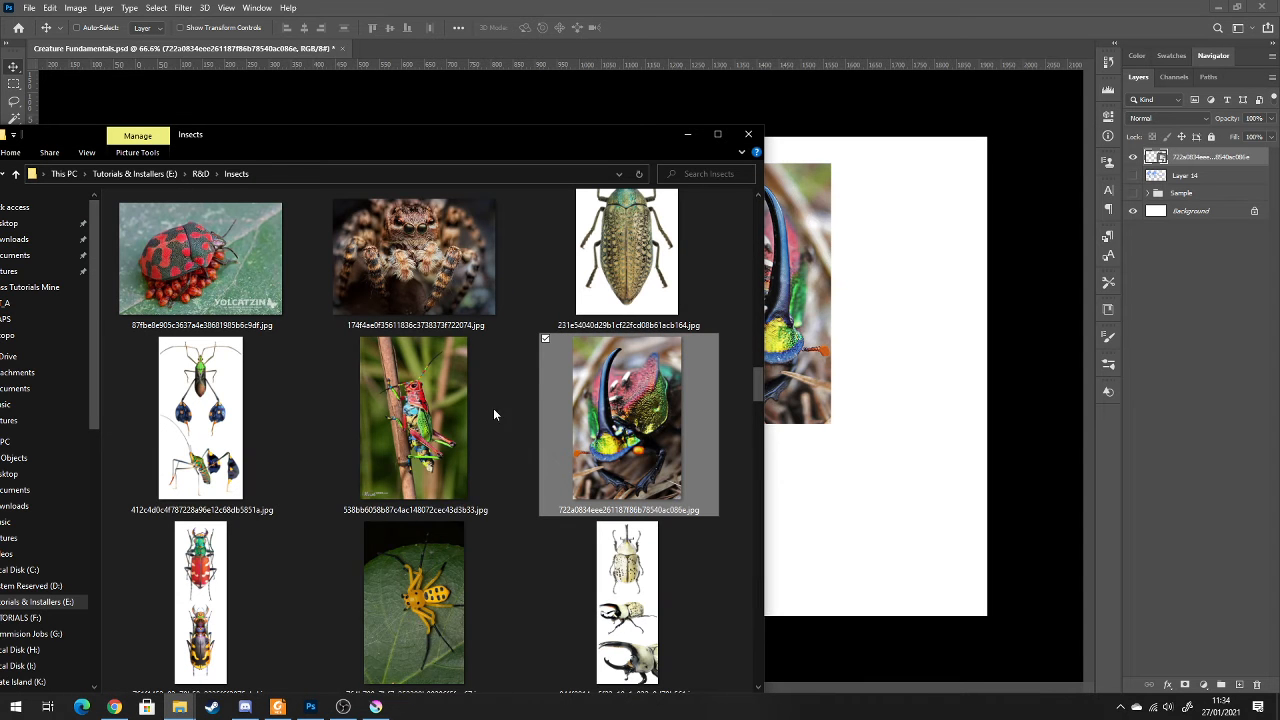
pyautogui.scroll(-2, 496, 425)
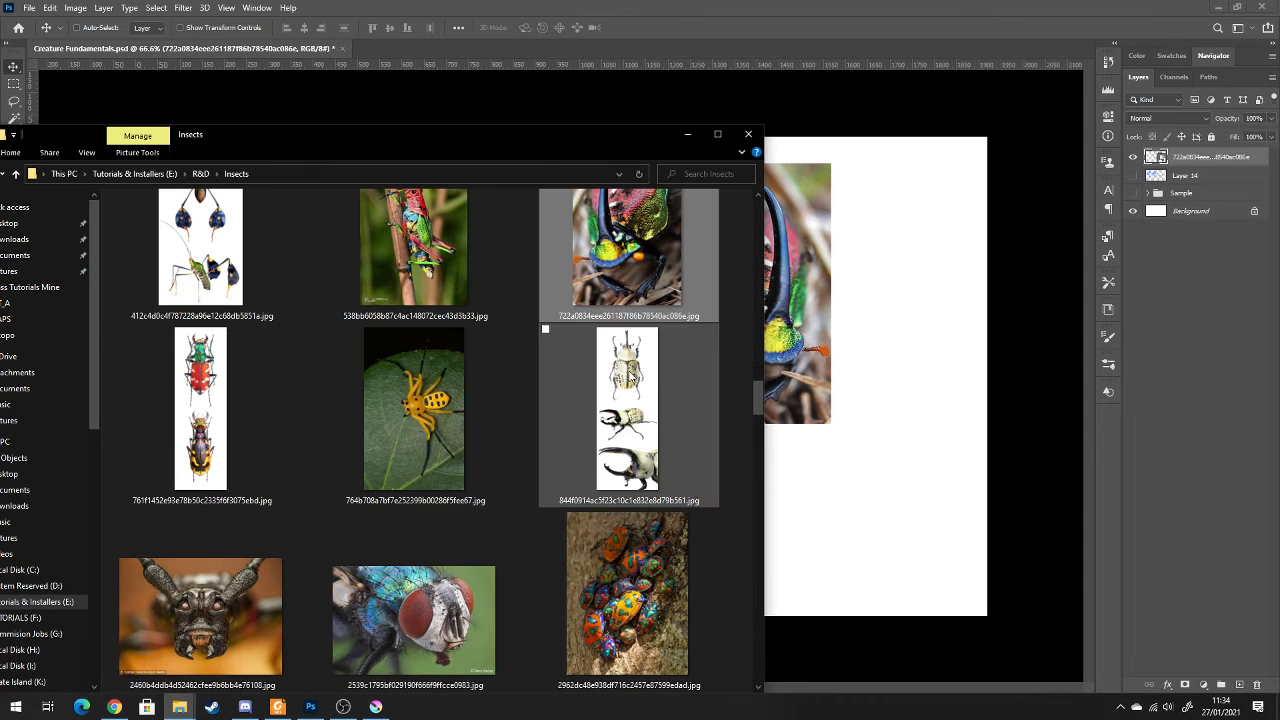
pyautogui.click(556, 414)
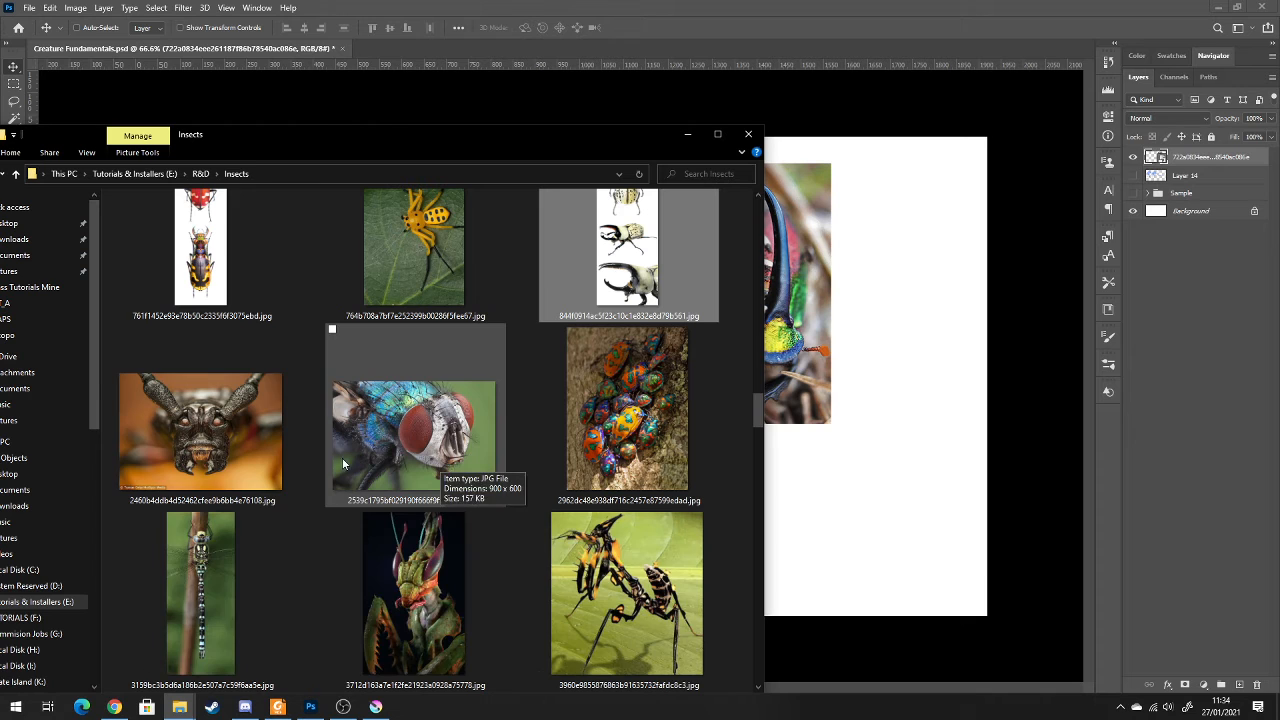
pyautogui.scroll(-2, 543, 562)
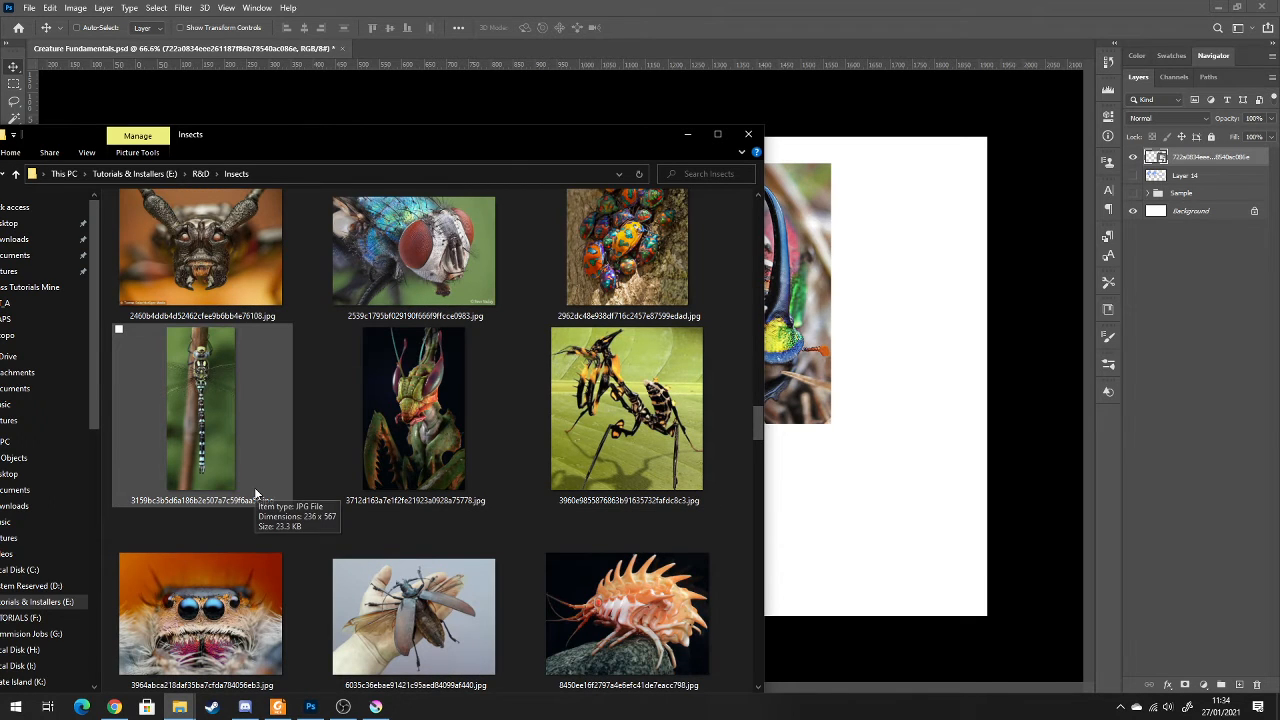
pyautogui.scroll(1, 275, 462)
pyautogui.click(208, 342)
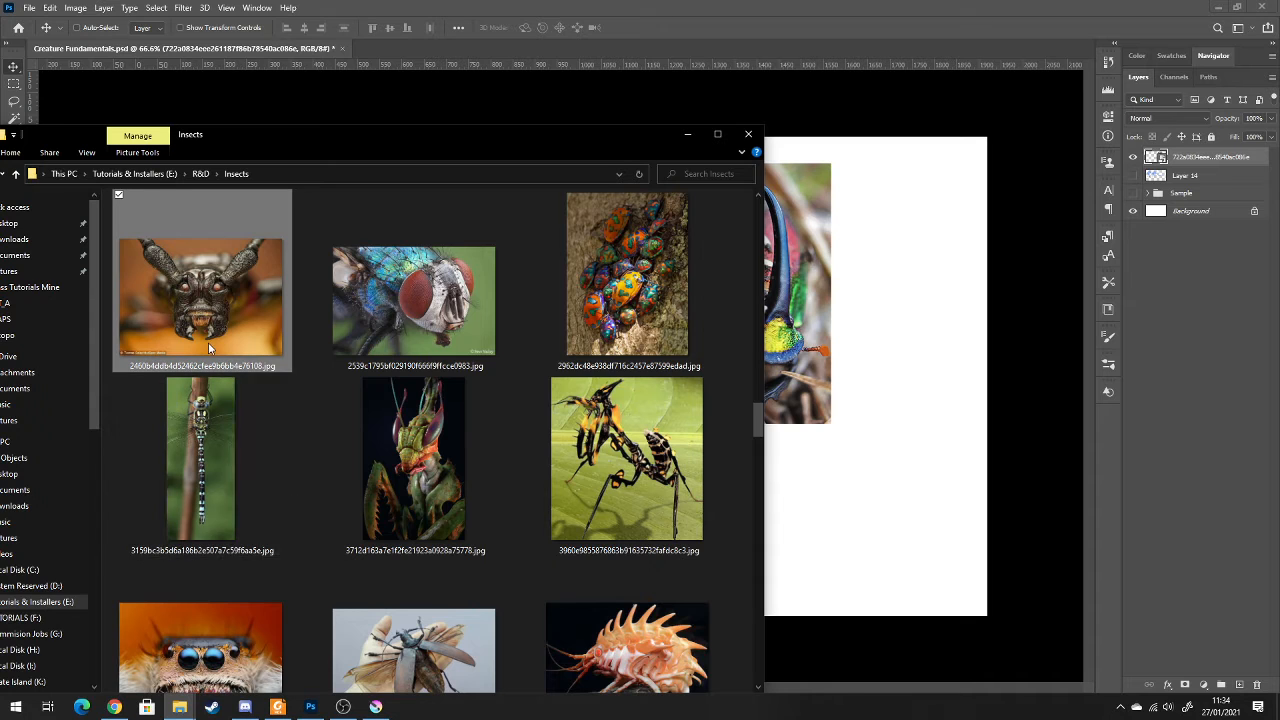
pyautogui.moveTo(252, 340); pyautogui.dragTo(882, 484)
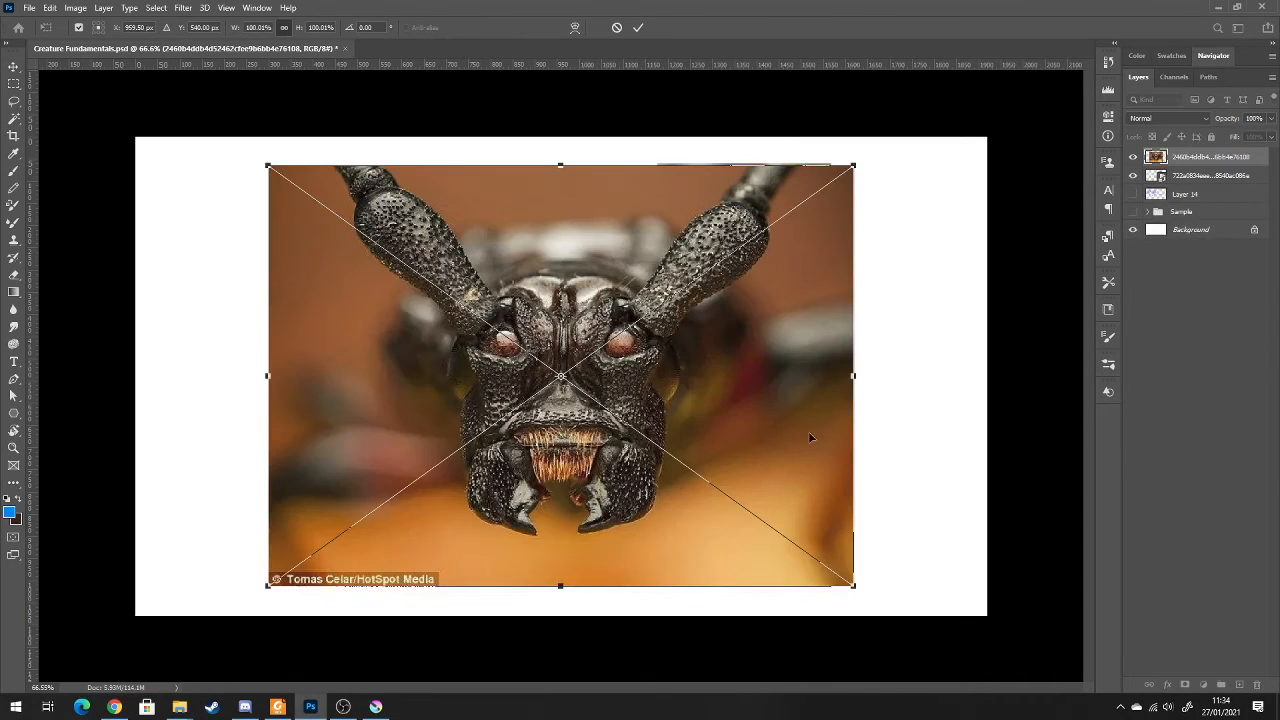
pyautogui.press('Return')
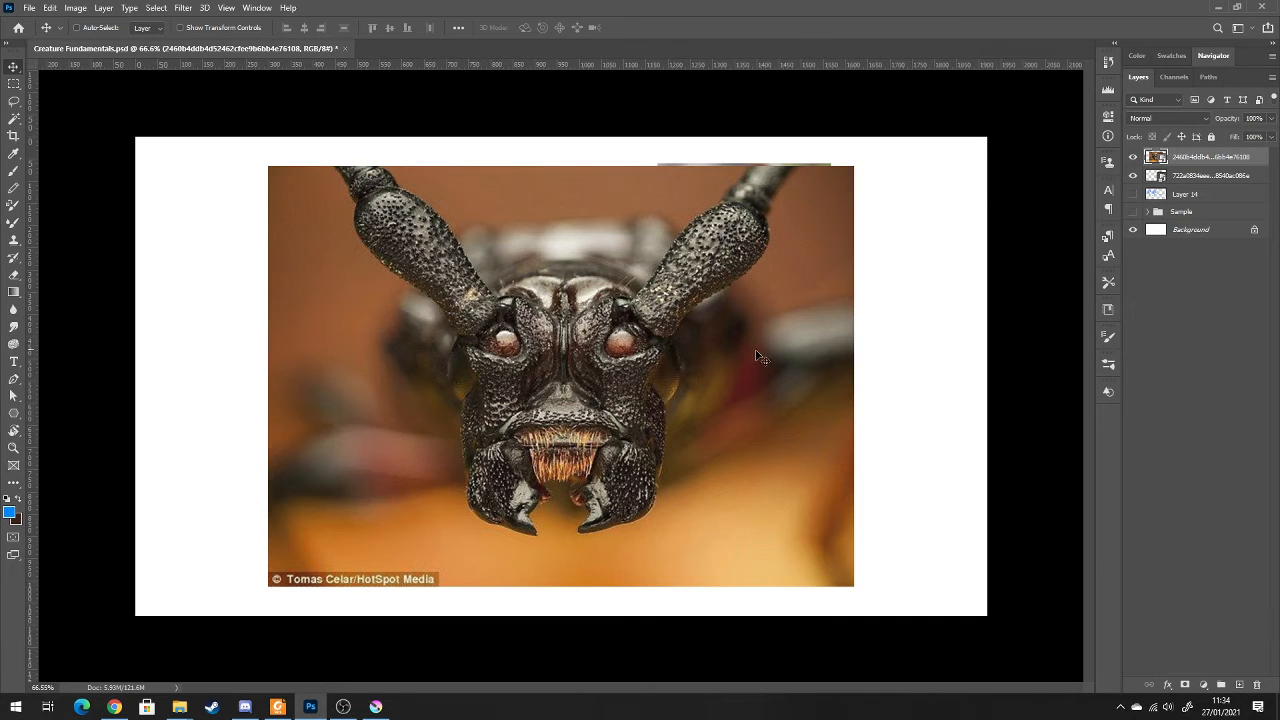
# Arrange the two photos side by side, with the black beetle head at the canvas's left and the horned beetle against its right edge
pyautogui.moveTo(740, 366); pyautogui.dragTo(632, 348)
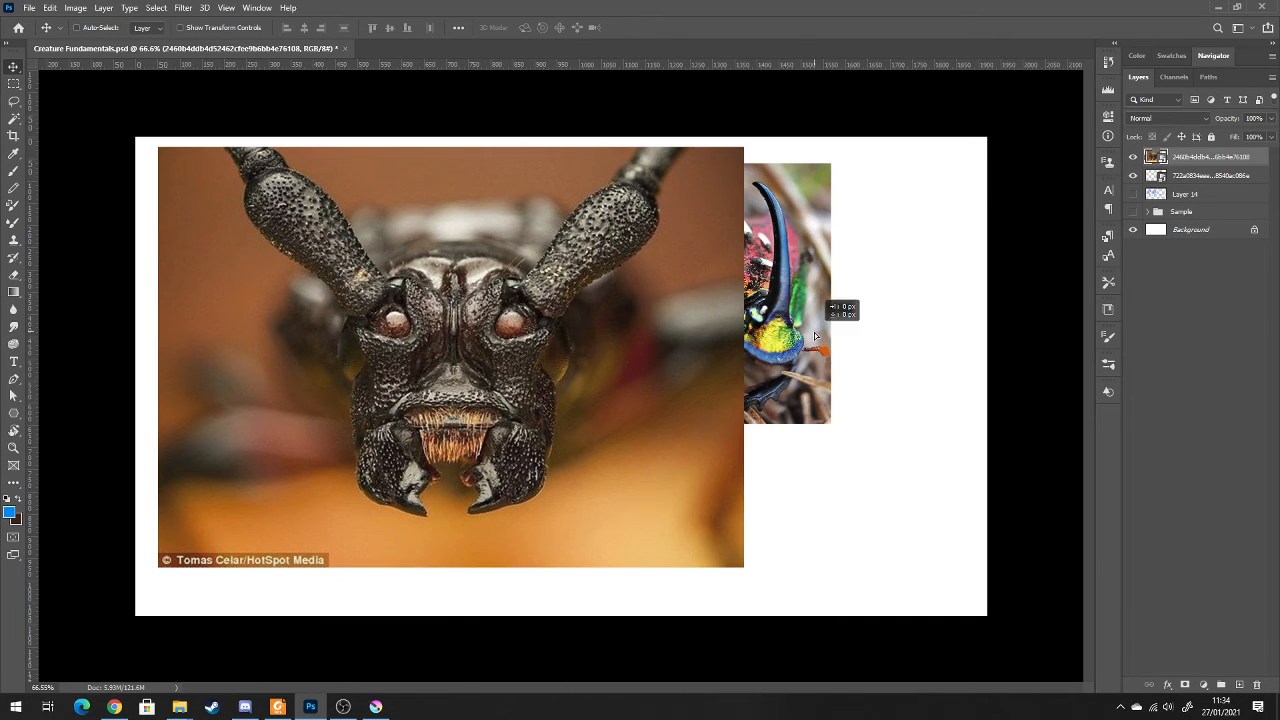
pyautogui.moveTo(819, 341); pyautogui.dragTo(892, 321)
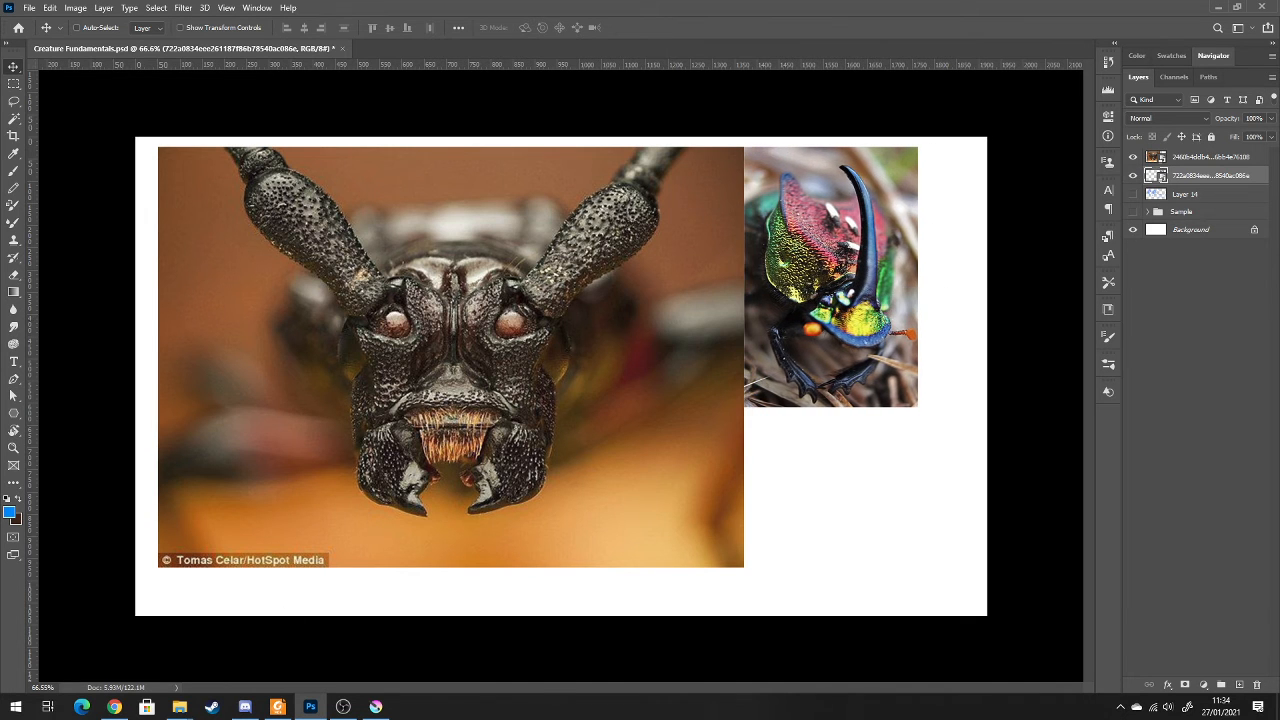
# Return to the Insects folder and place the colourful grasshopper photo in the document
pyautogui.rightClick(180, 708)
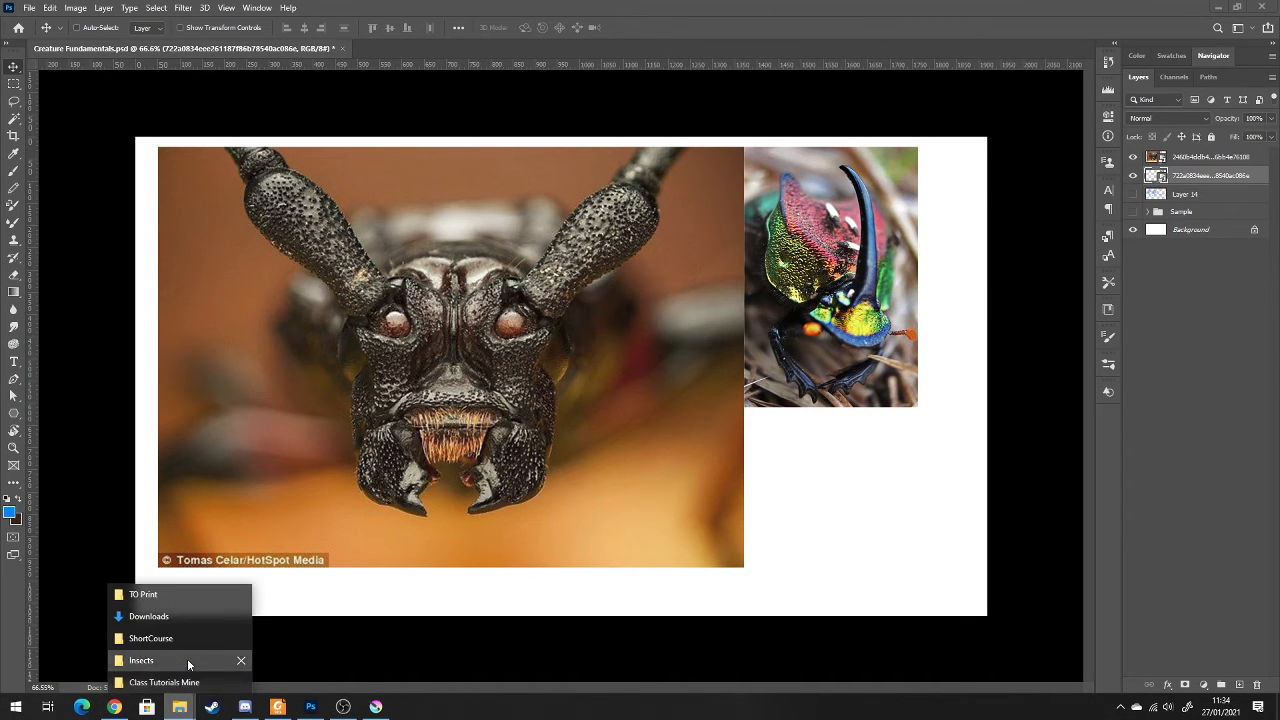
pyautogui.click(187, 659)
pyautogui.scroll(-1, 431, 500)
pyautogui.scroll(-2, 431, 505)
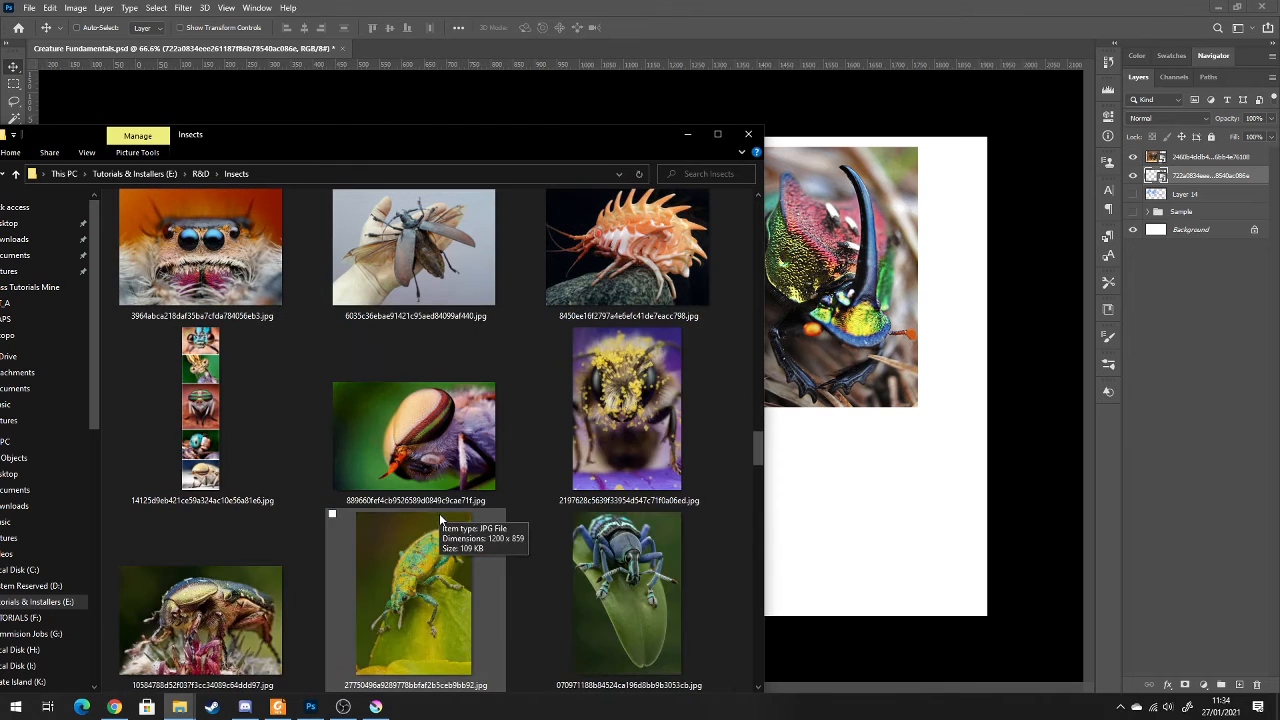
pyautogui.scroll(-2, 363, 538)
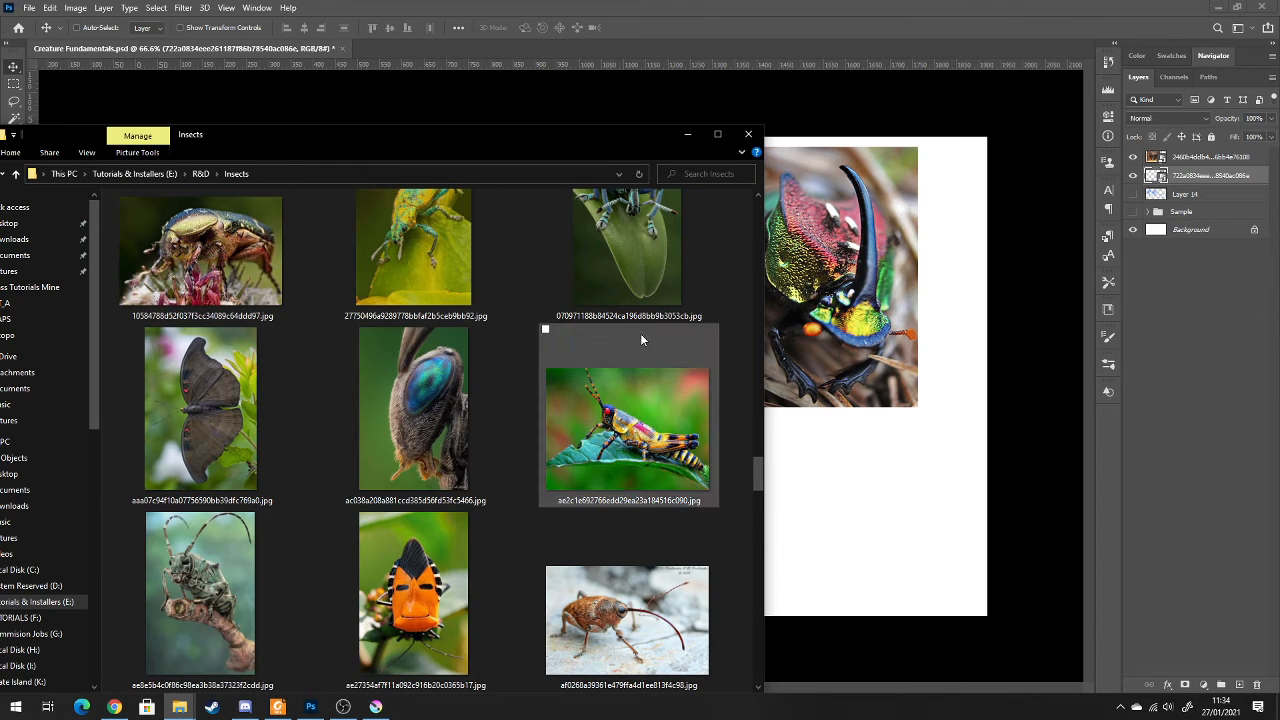
pyautogui.moveTo(632, 141); pyautogui.dragTo(658, 94)
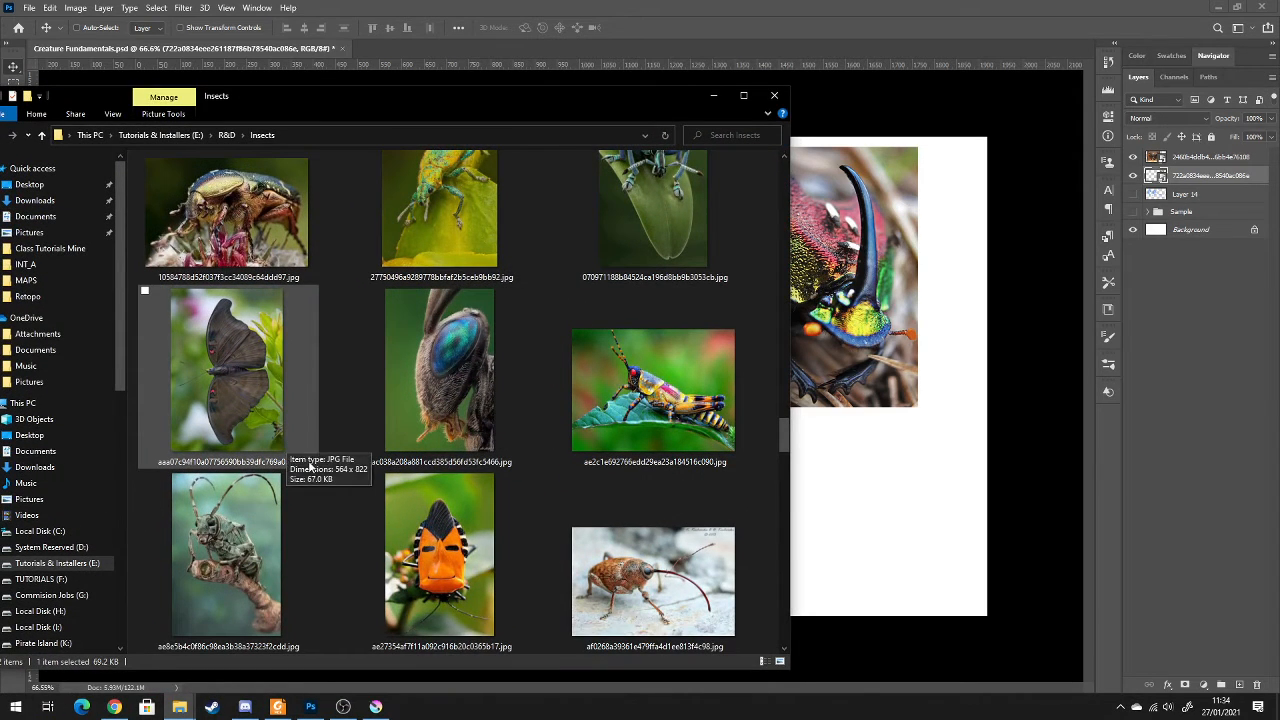
pyautogui.moveTo(642, 420); pyautogui.dragTo(851, 480)
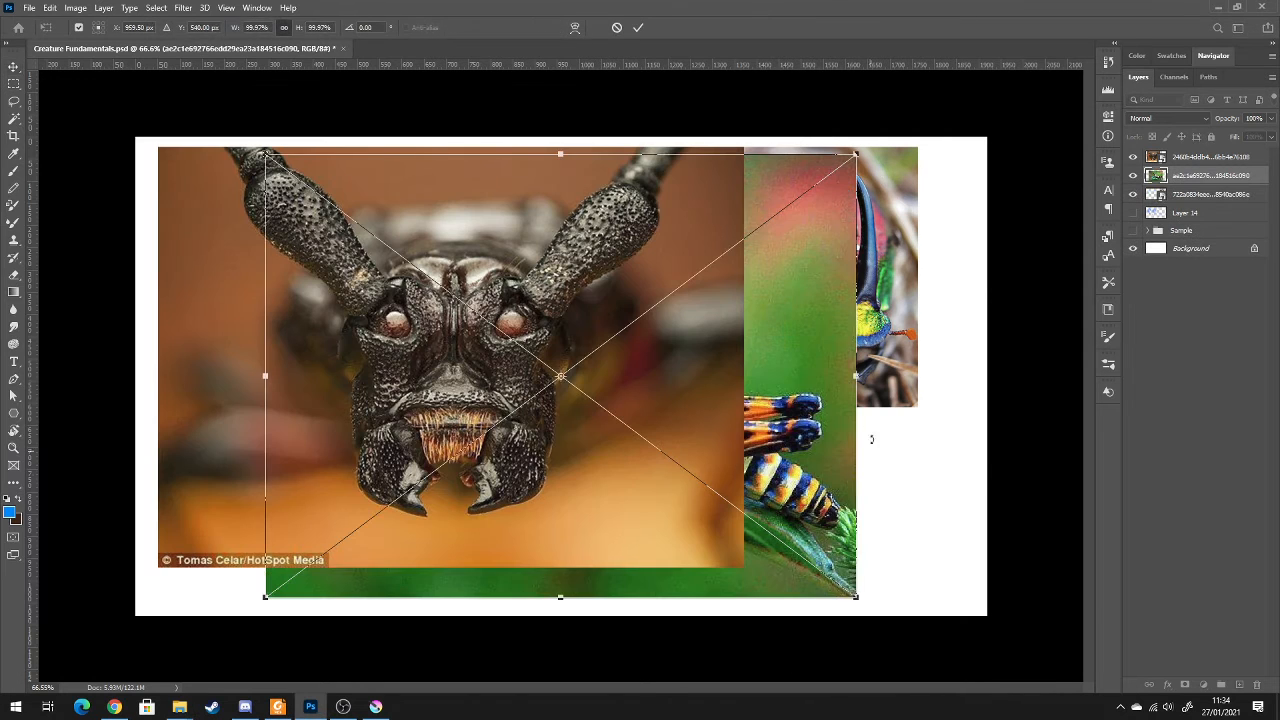
# Shrink the placed grasshopper photo to about 15% and move it below the horned beetle photo
pyautogui.moveTo(855, 153); pyautogui.dragTo(178, 662)
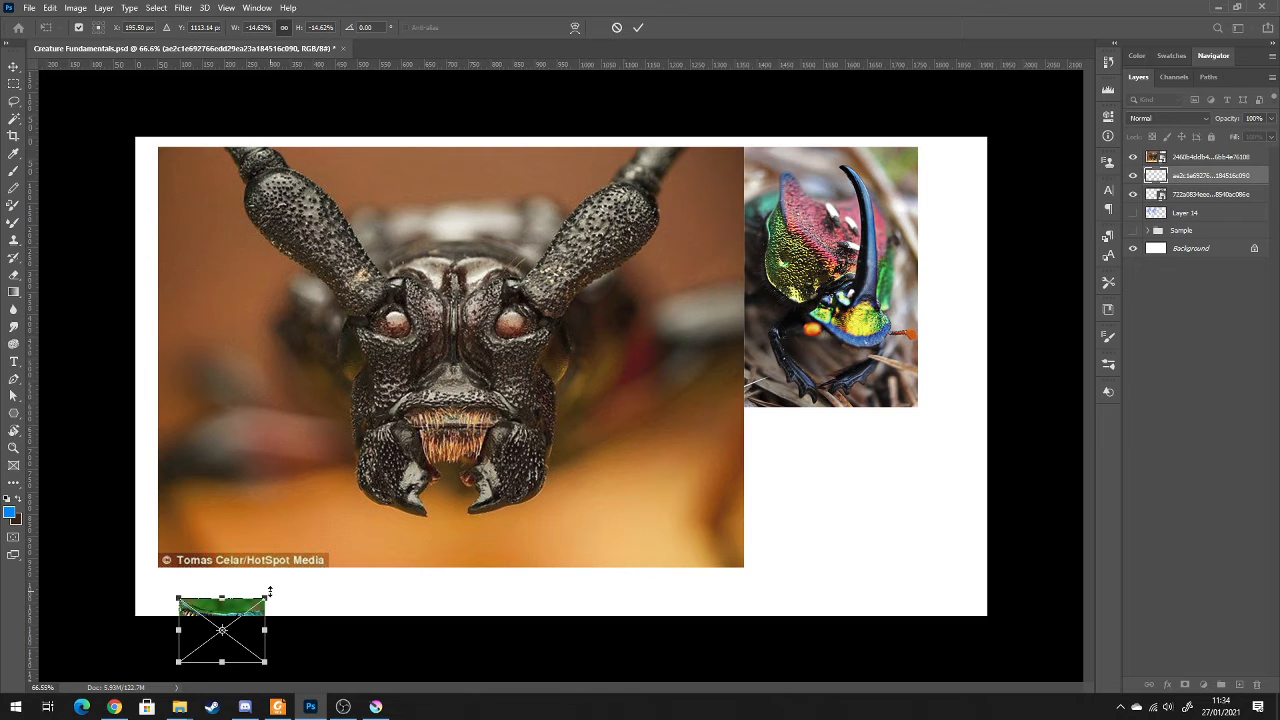
pyautogui.moveTo(266, 598); pyautogui.dragTo(425, 483)
pyautogui.hotkey('ctrl', 'z')
pyautogui.press('Return')
pyautogui.moveTo(226, 633); pyautogui.dragTo(832, 448)
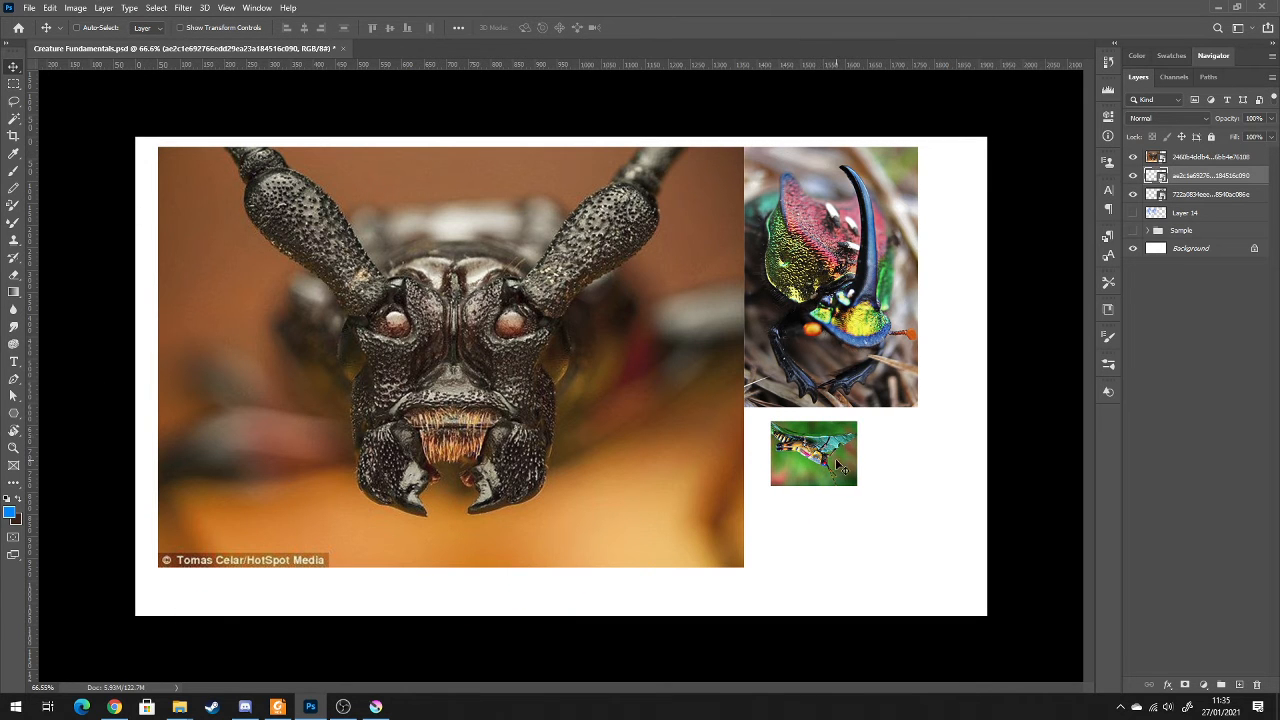
# Flip the small grasshopper photo vertically, then enlarge it to about 41% and fit it directly beneath the horned beetle photo
pyautogui.scroll(2, 835, 455)
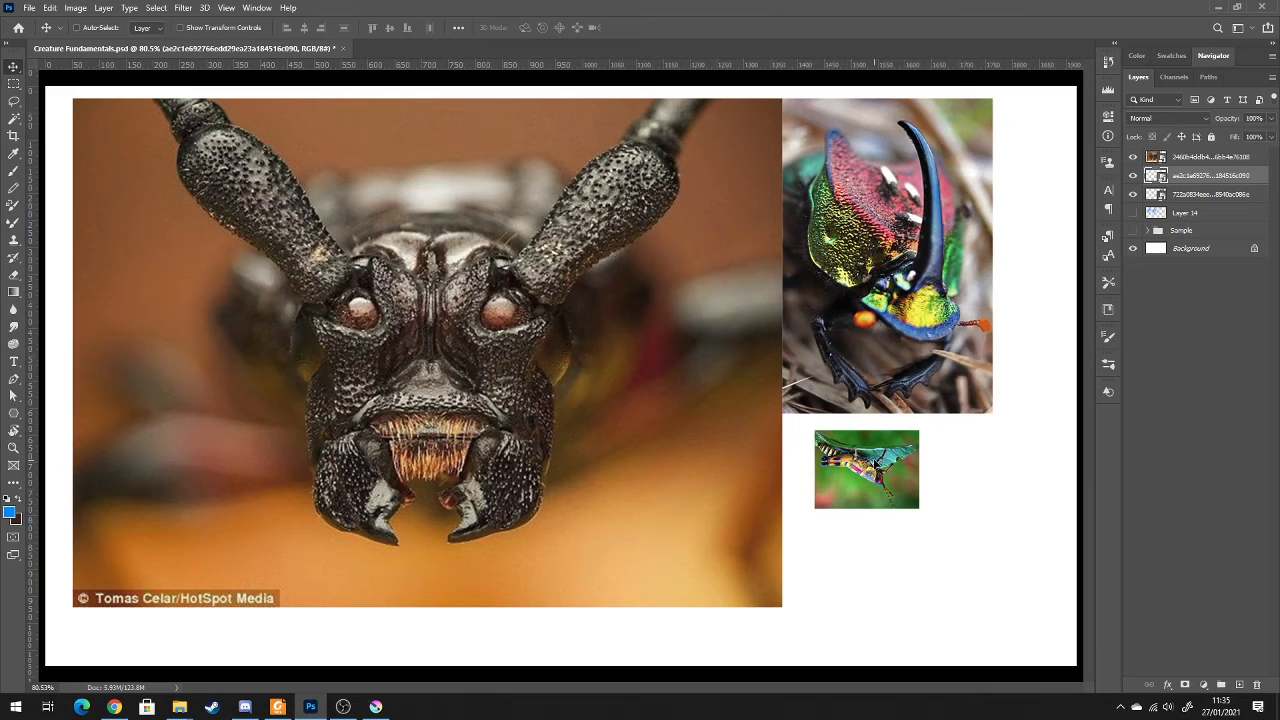
pyautogui.hotkey('ctrl', 't')
pyautogui.rightClick(883, 472)
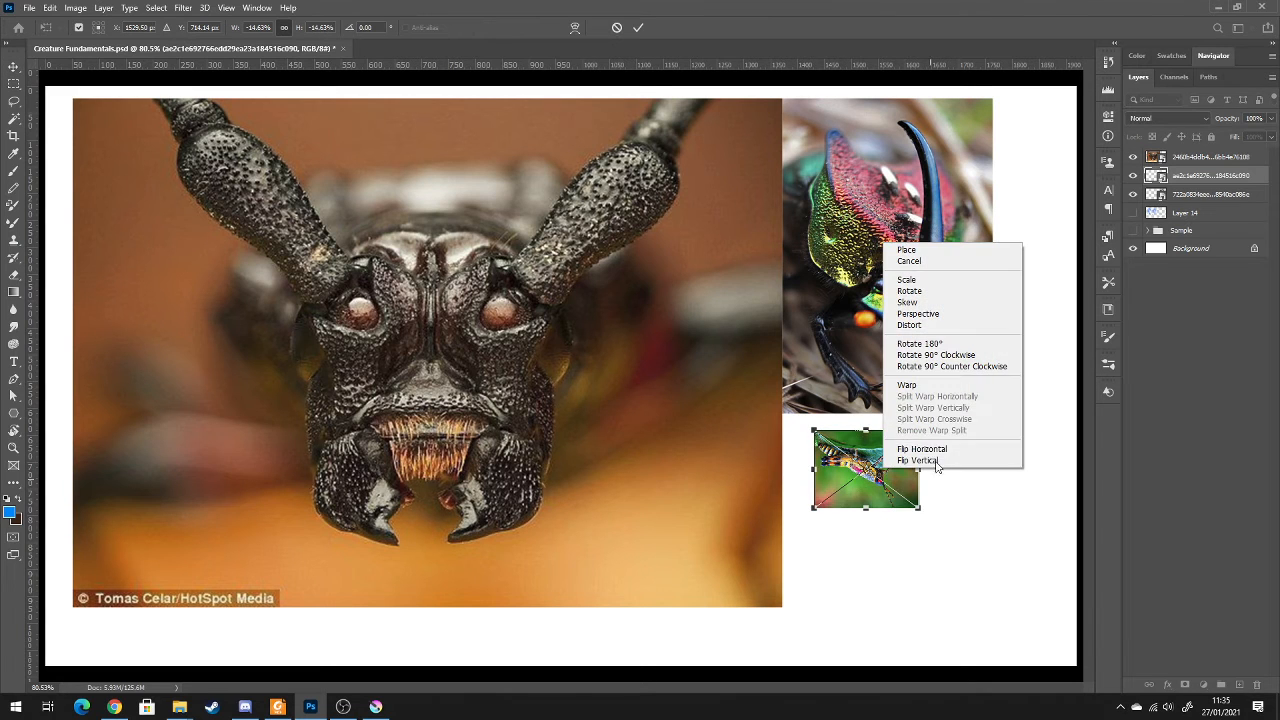
pyautogui.click(939, 462)
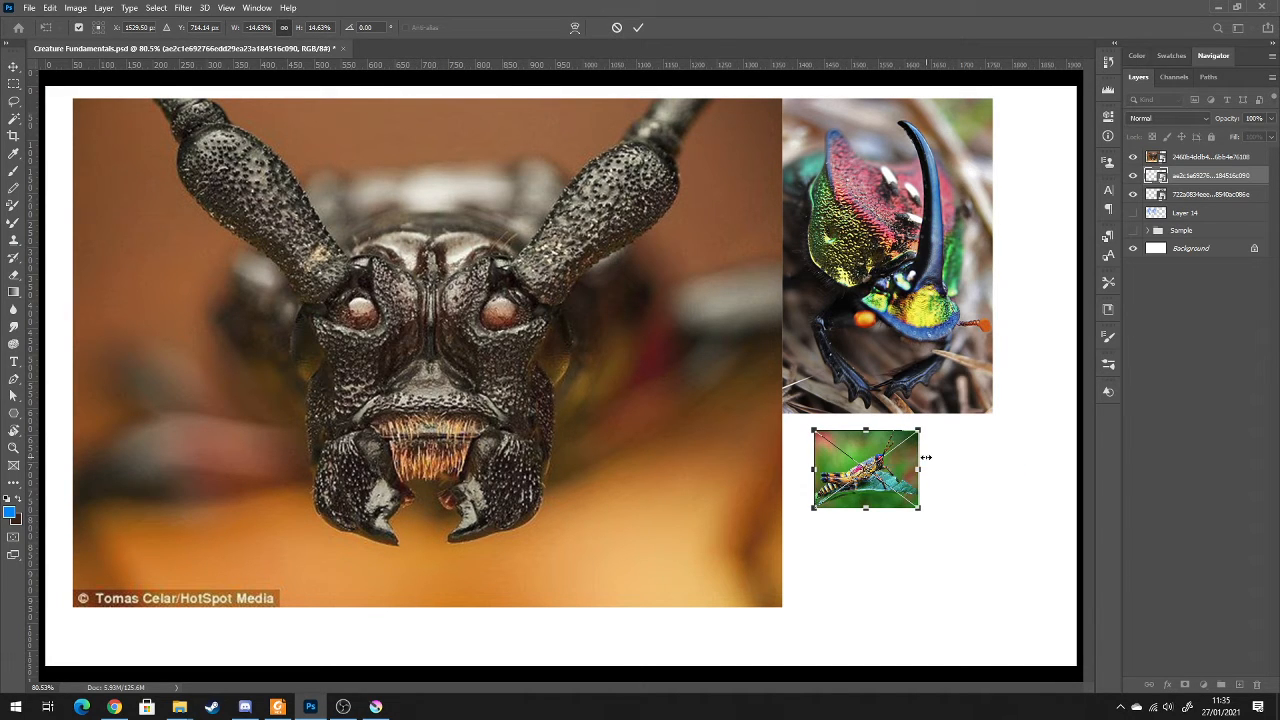
pyautogui.moveTo(918, 507); pyautogui.dragTo(927, 511)
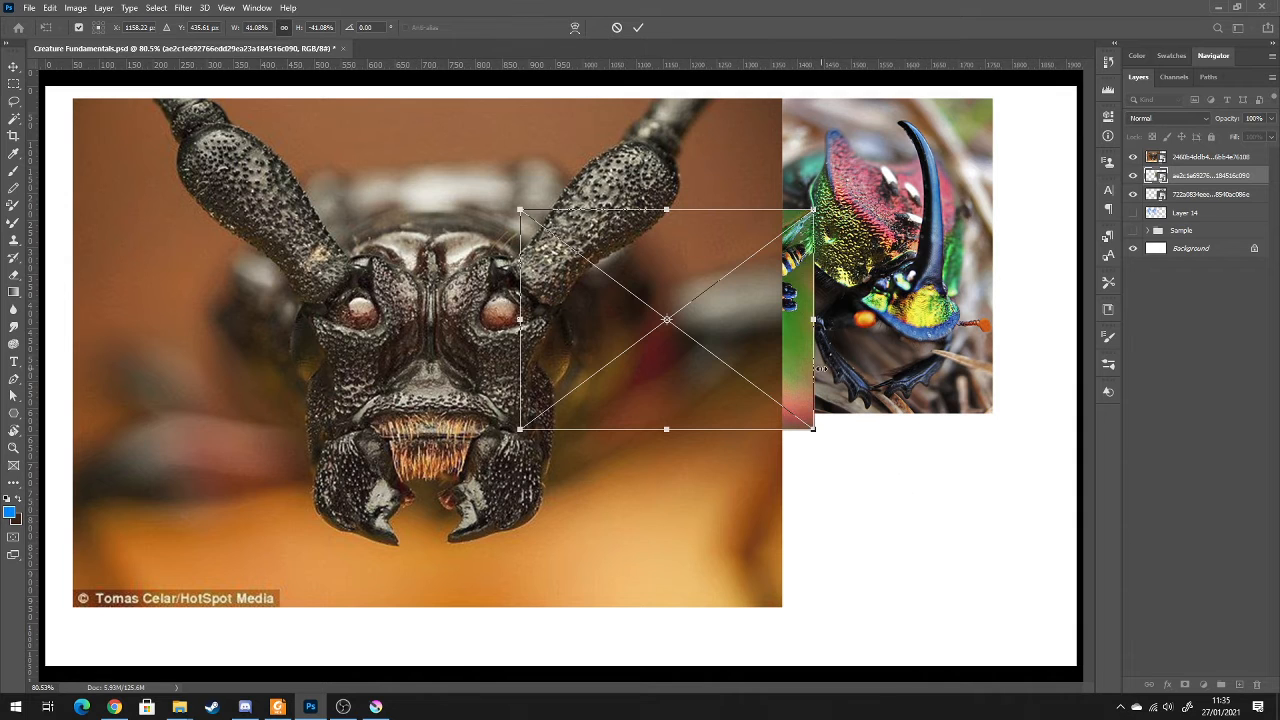
pyautogui.press('Return')
pyautogui.moveTo(820, 368); pyautogui.dragTo(1062, 570)
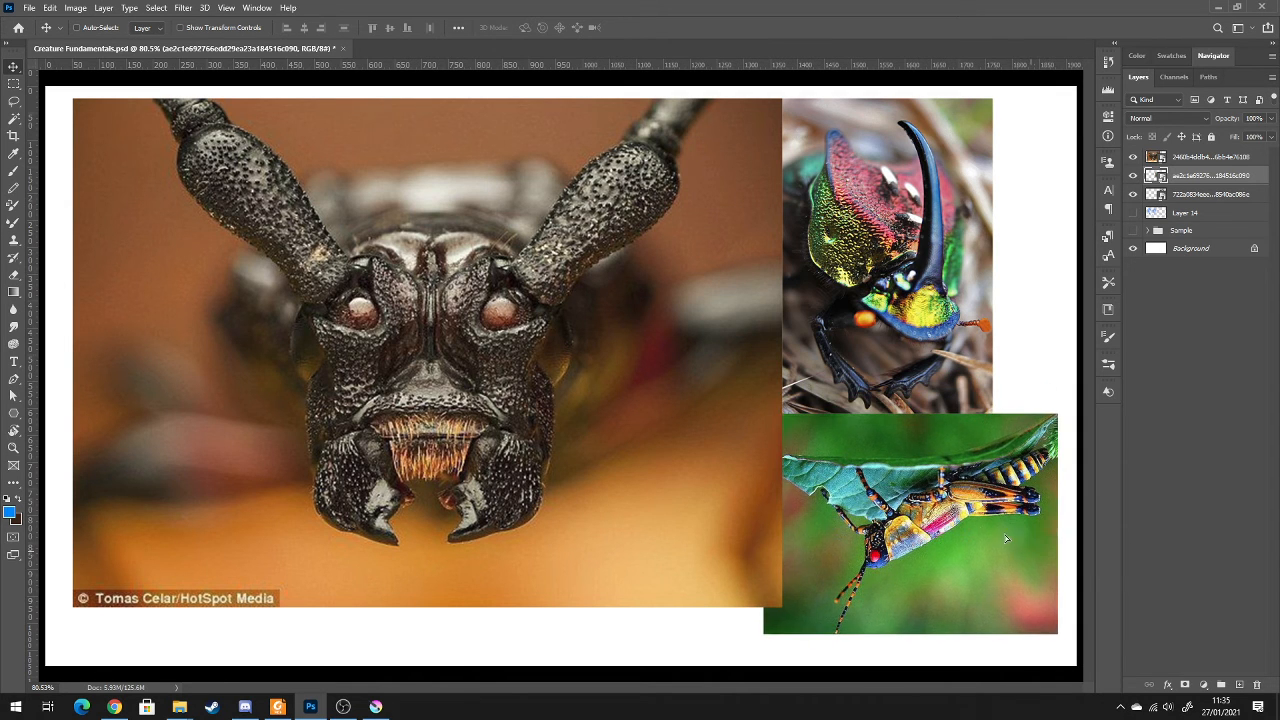
# Flip the enlarged grasshopper photo vertically so that the insect stands upright on its leaf
pyautogui.rightClick(981, 529)
pyautogui.click(952, 517)
pyautogui.hotkey('ctrl', 't')
pyautogui.rightClick(950, 515)
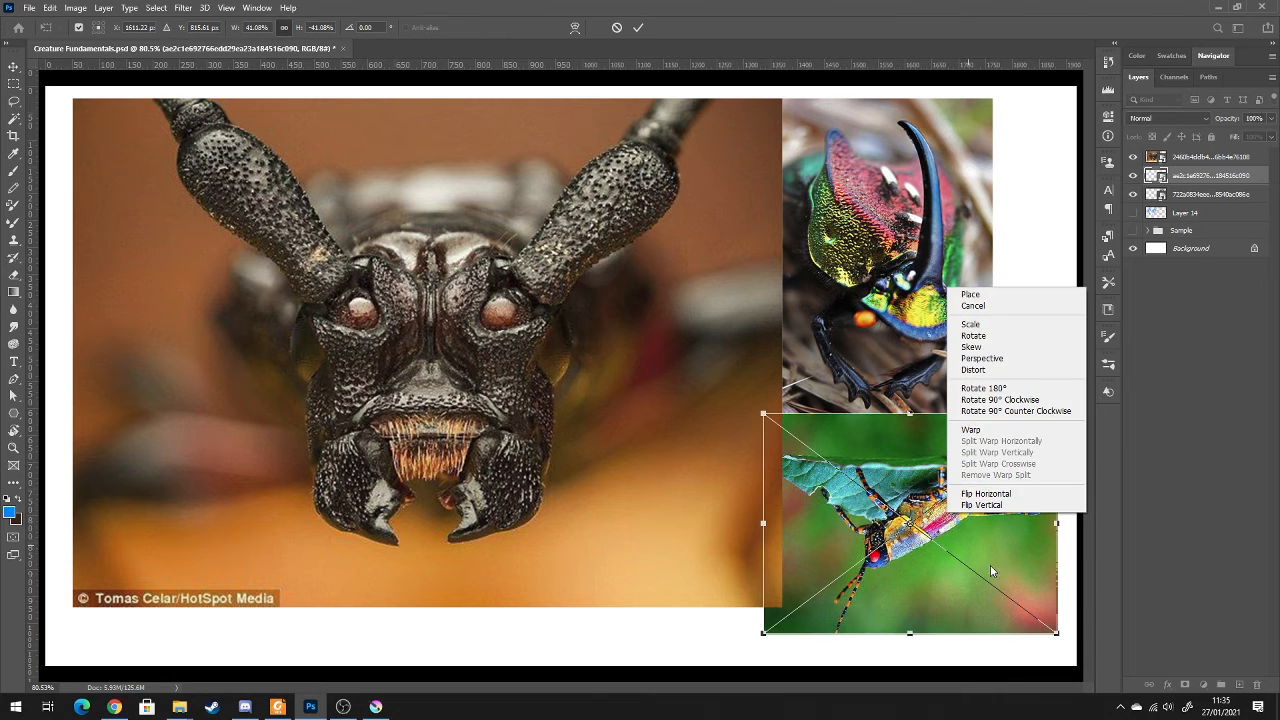
pyautogui.click(1005, 505)
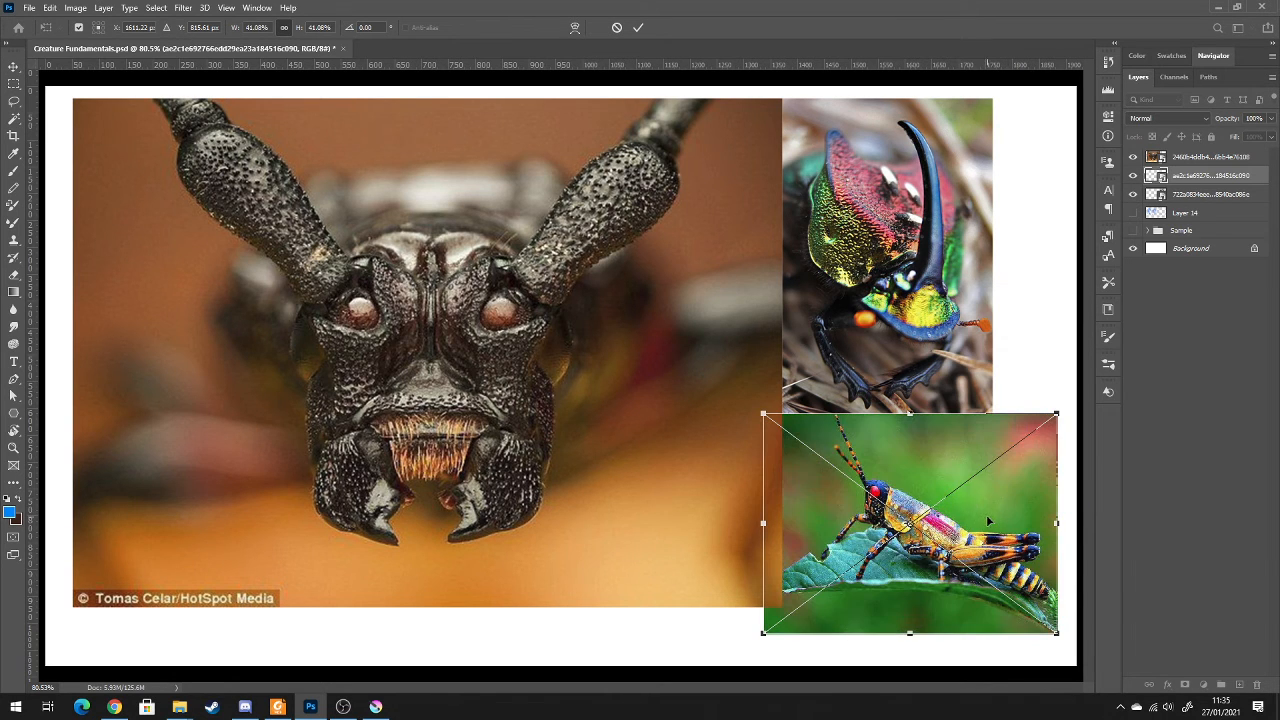
pyautogui.press('Return')
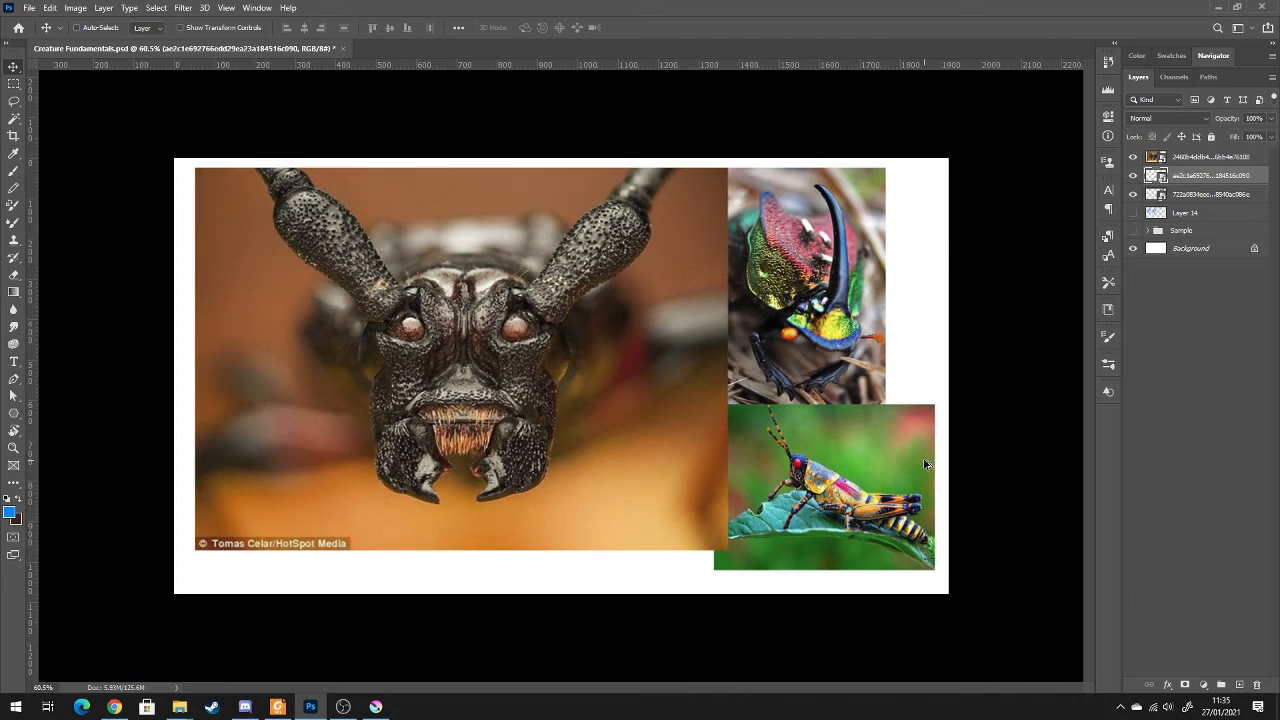
# Select the three insect photo layers and merge them into a single layer
pyautogui.hotkey('ctrl', '-')
pyautogui.click(1133, 158)
pyautogui.click(1133, 158)
pyautogui.click(1199, 197)
pyautogui.keyDown('shift'); pyautogui.click(1203, 157); pyautogui.keyUp('shift')
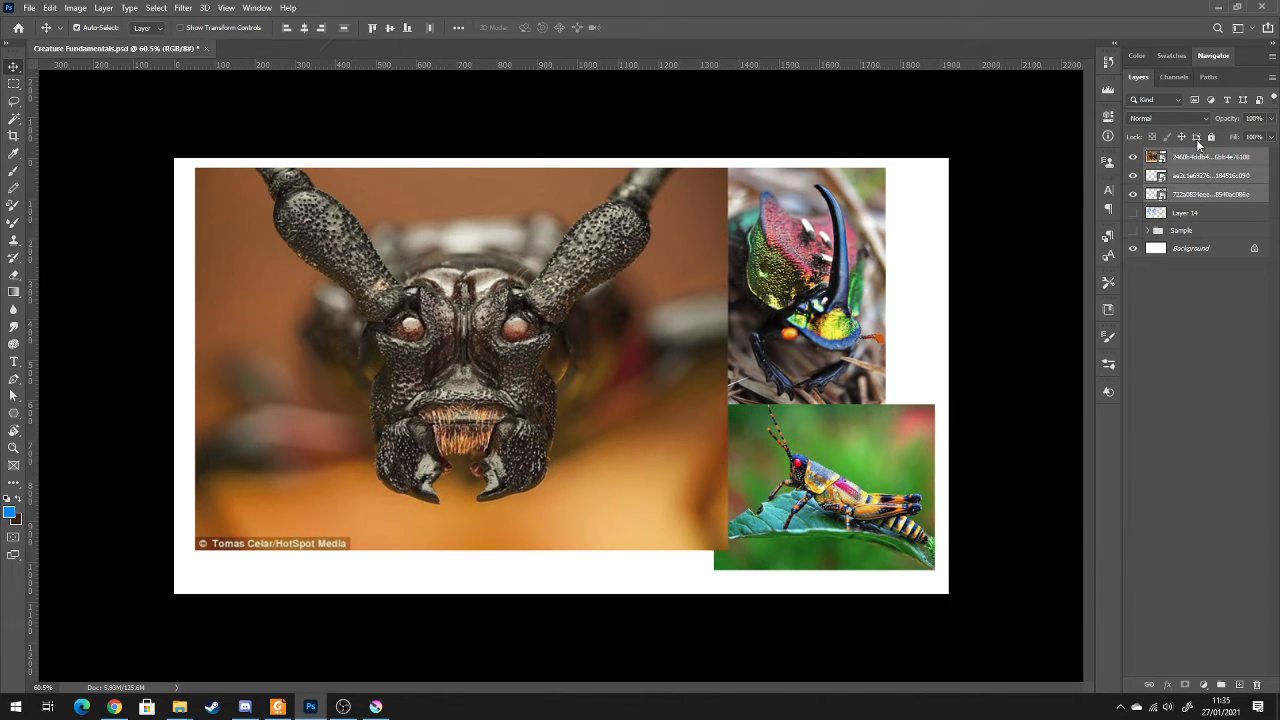
pyautogui.hotkey('ctrl', 'e')
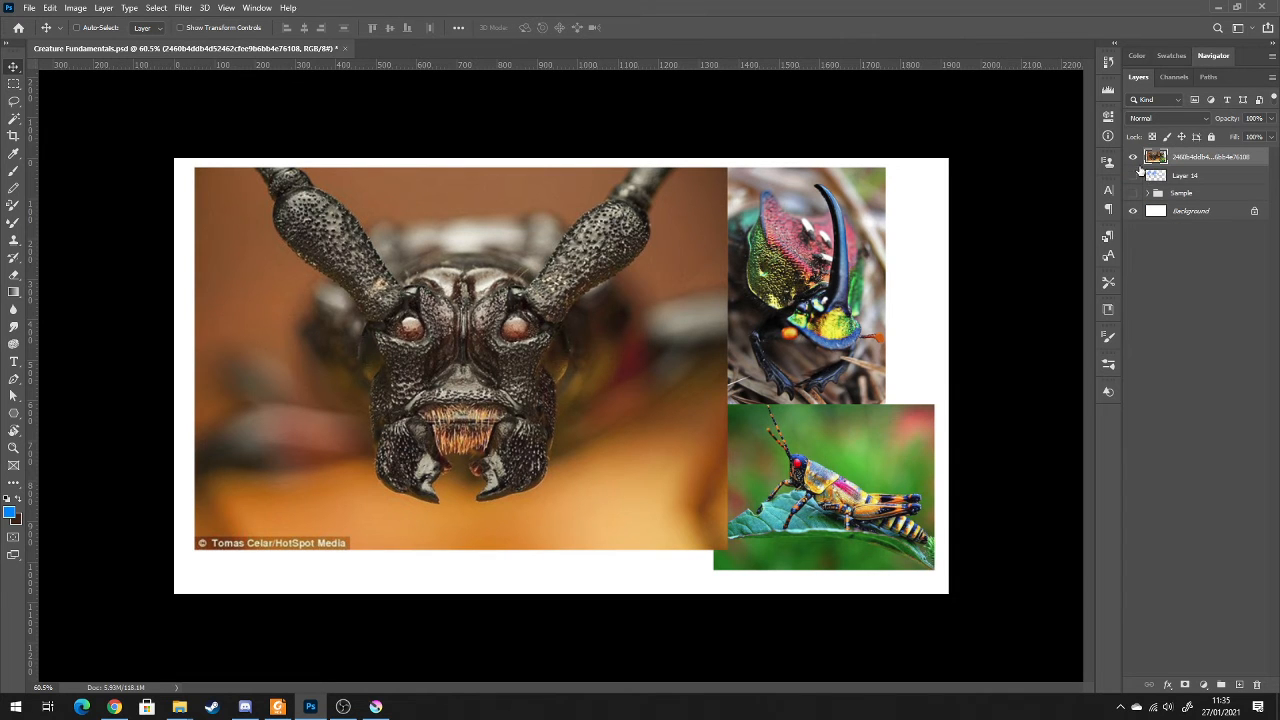
# Scale the merged insect photos down to about 26% in the canvas's upper-left corner
pyautogui.click(1134, 158)
pyautogui.click(1134, 158)
pyautogui.press('ctrl')
pyautogui.hotkey('ctrl', 't')
pyautogui.moveTo(935, 570); pyautogui.dragTo(909, 549)
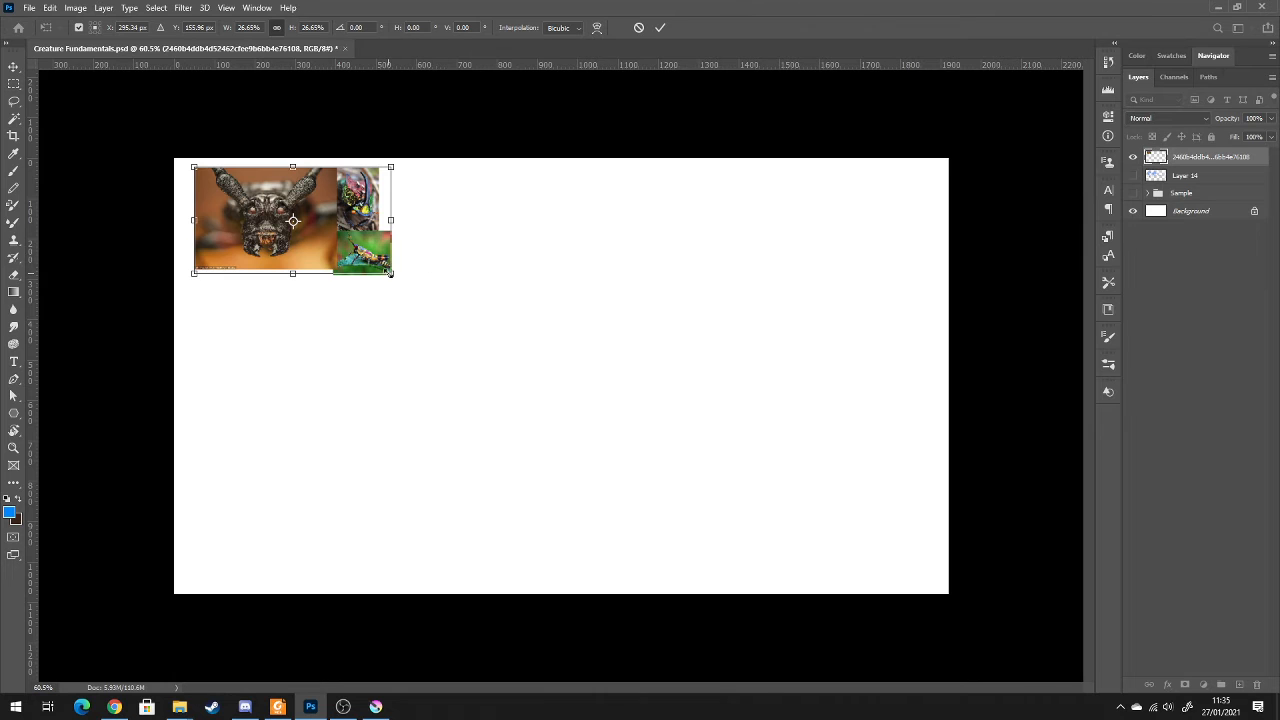
pyautogui.moveTo(392, 275)
pyautogui.mouseDown()
pyautogui.moveTo(419, 303)
pyautogui.moveTo(406, 290)
pyautogui.mouseUp()
pyautogui.hotkey('ctrl', 'z')
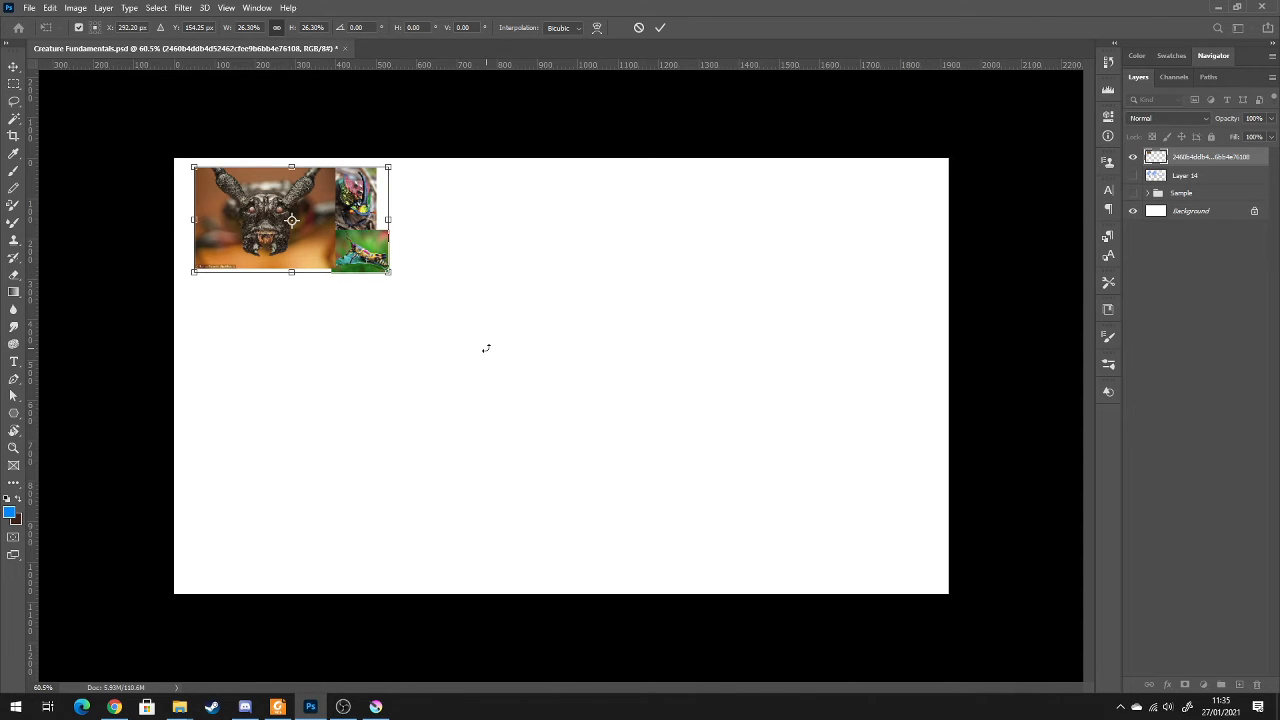
pyautogui.press('Return')
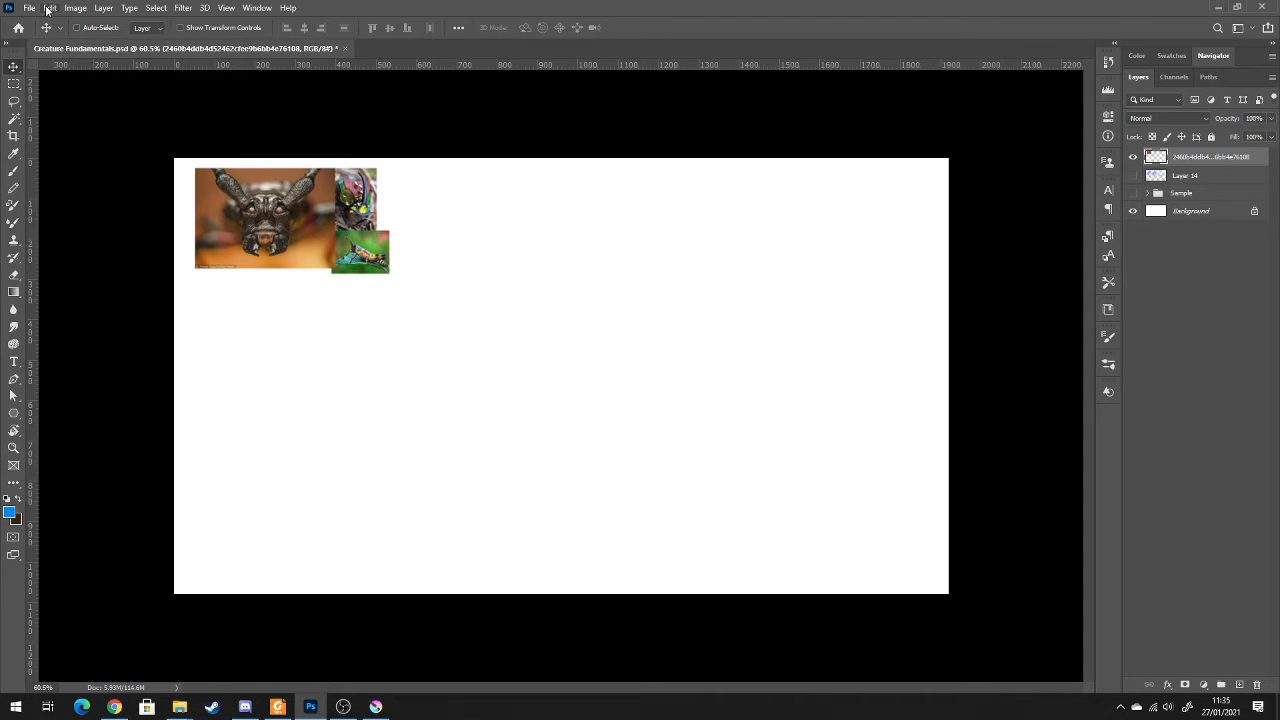
# Purge the program's cached data and accept that this cannot be undone
pyautogui.click(64, 11)
pyautogui.moveTo(50, 8)
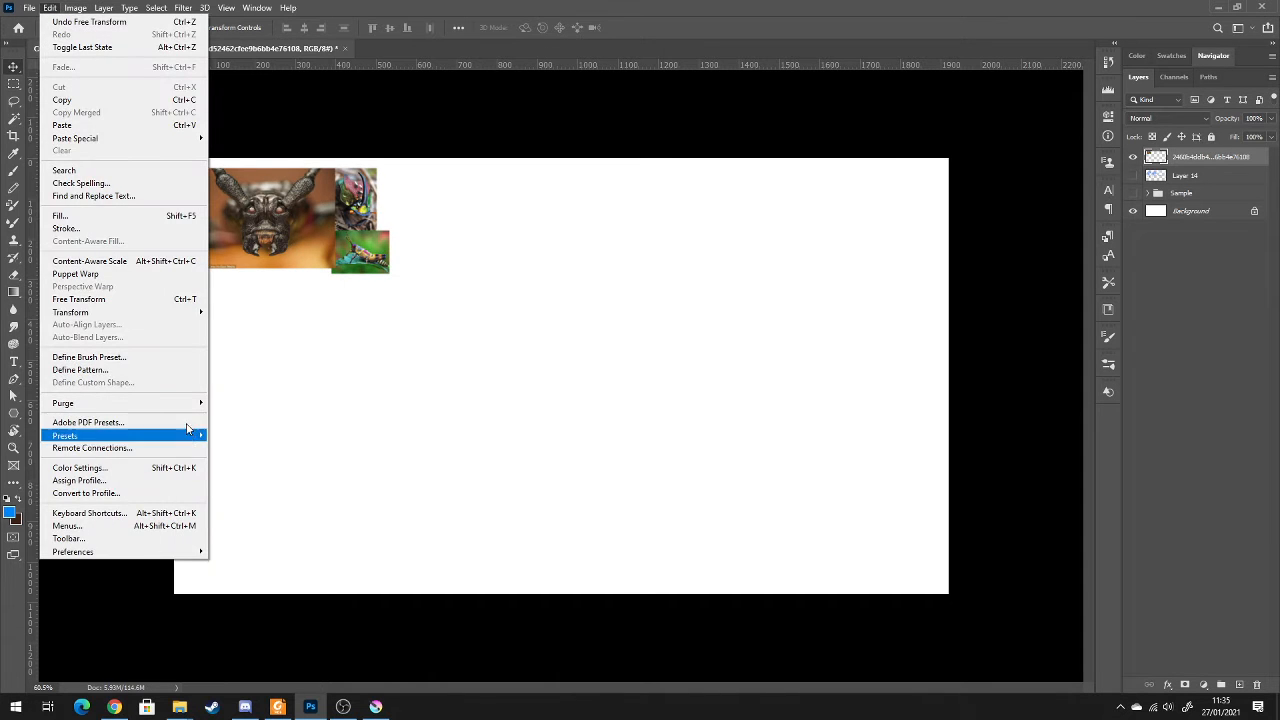
pyautogui.moveTo(188, 410)
pyautogui.click(250, 427)
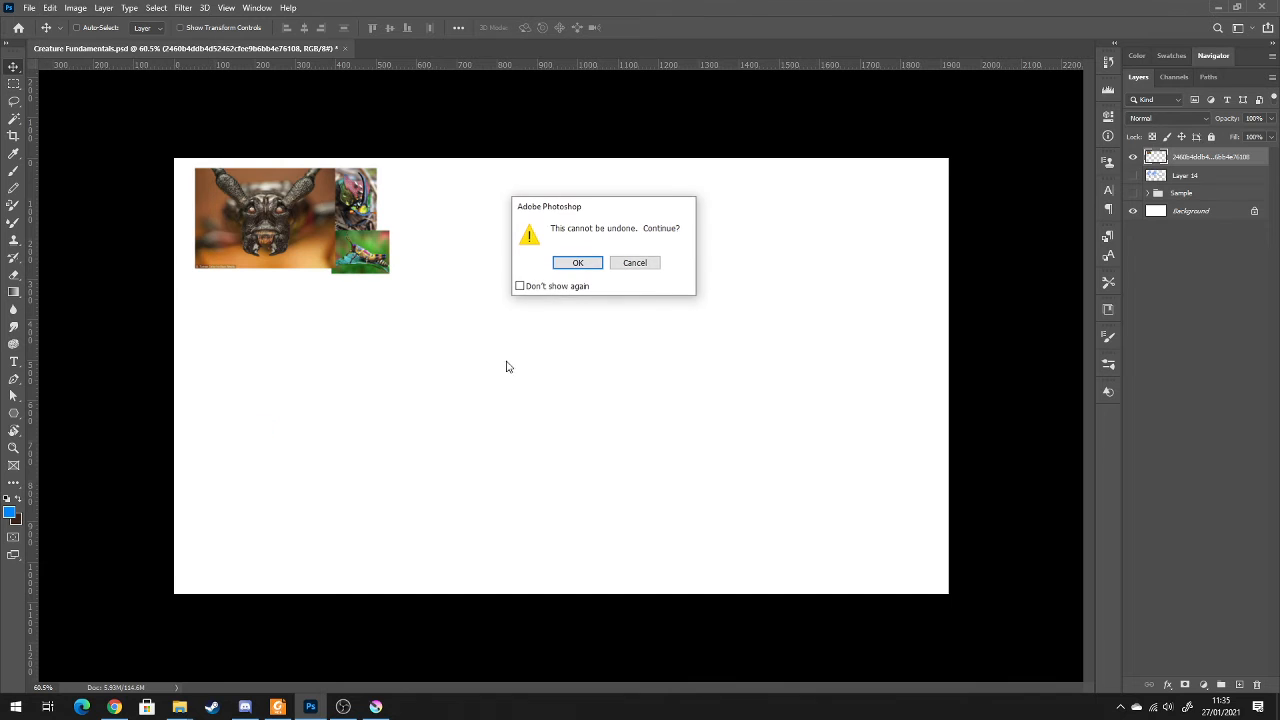
pyautogui.click(568, 268)
# Switch to Krita, close it without saving the Untitled document, and return to the Photoshop canvas
pyautogui.click(375, 706)
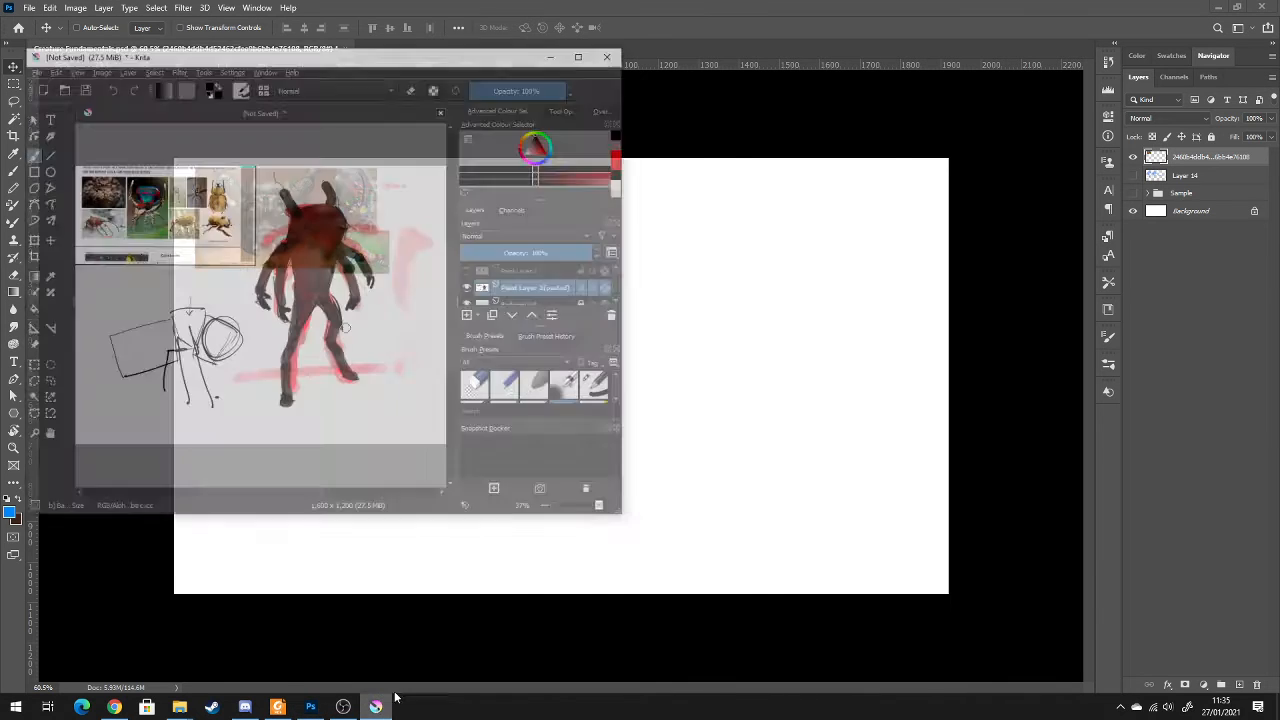
pyautogui.click(623, 9)
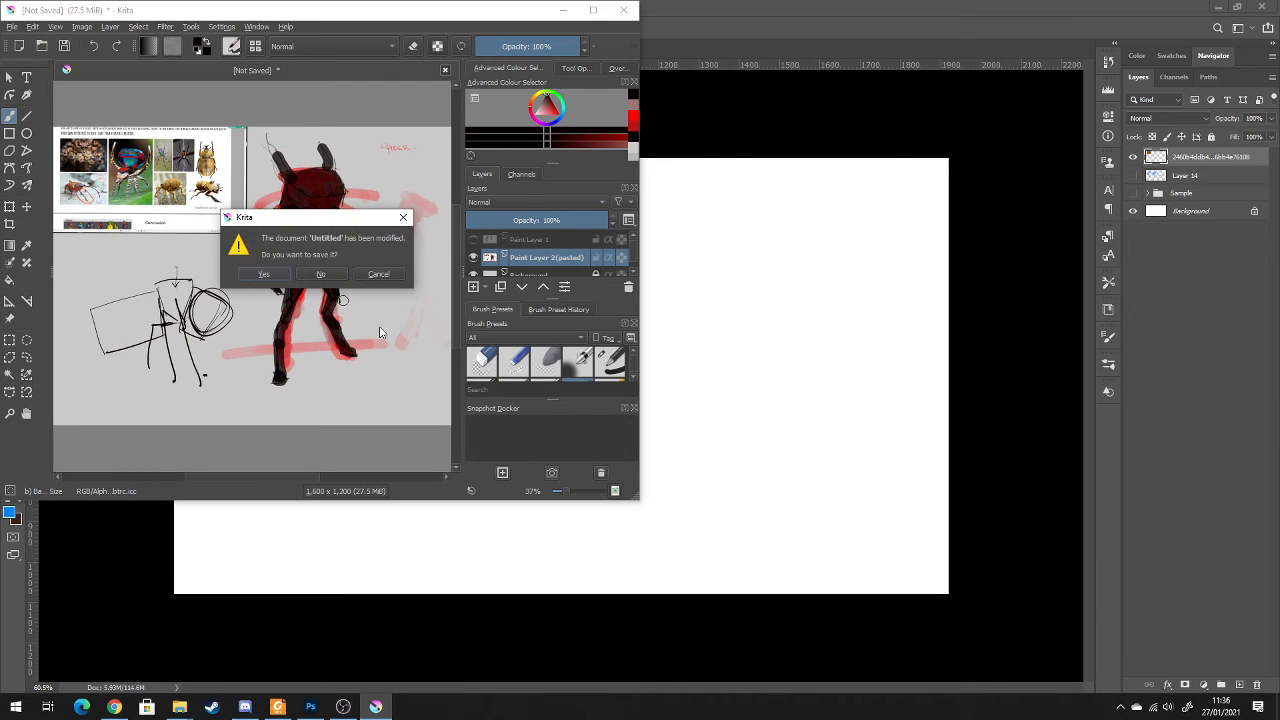
pyautogui.click(316, 276)
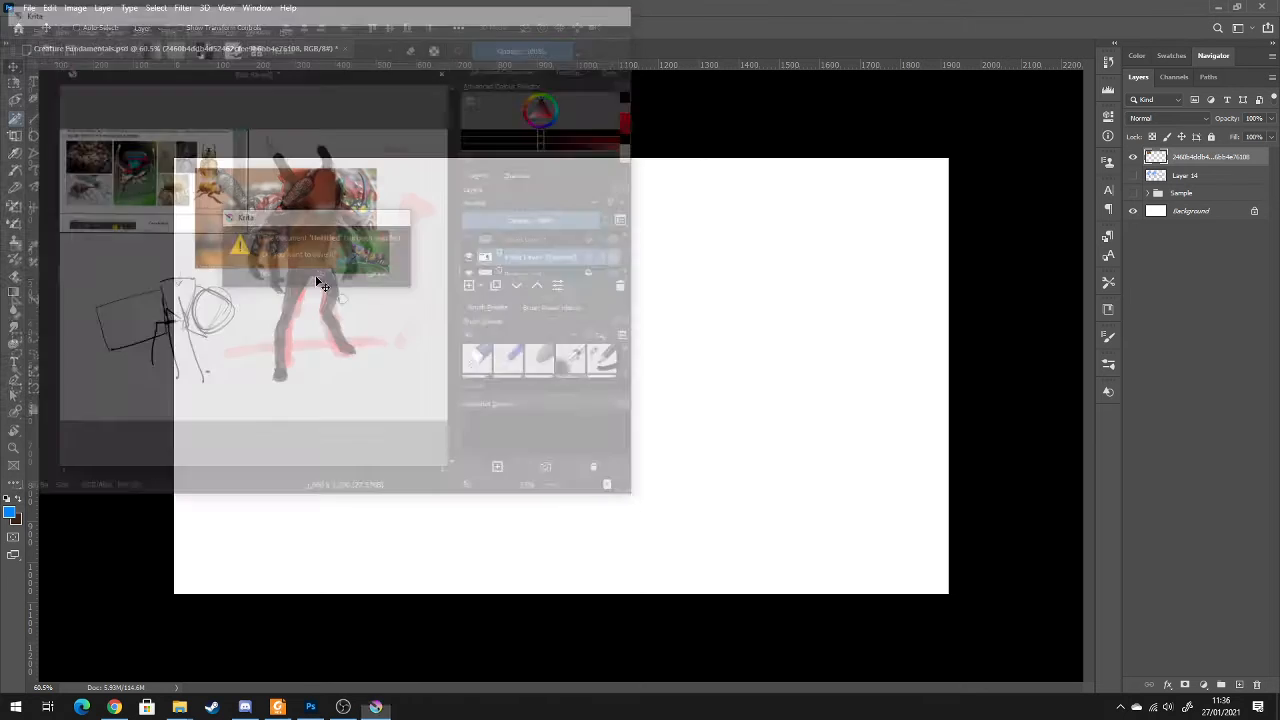
pyautogui.click(359, 261)
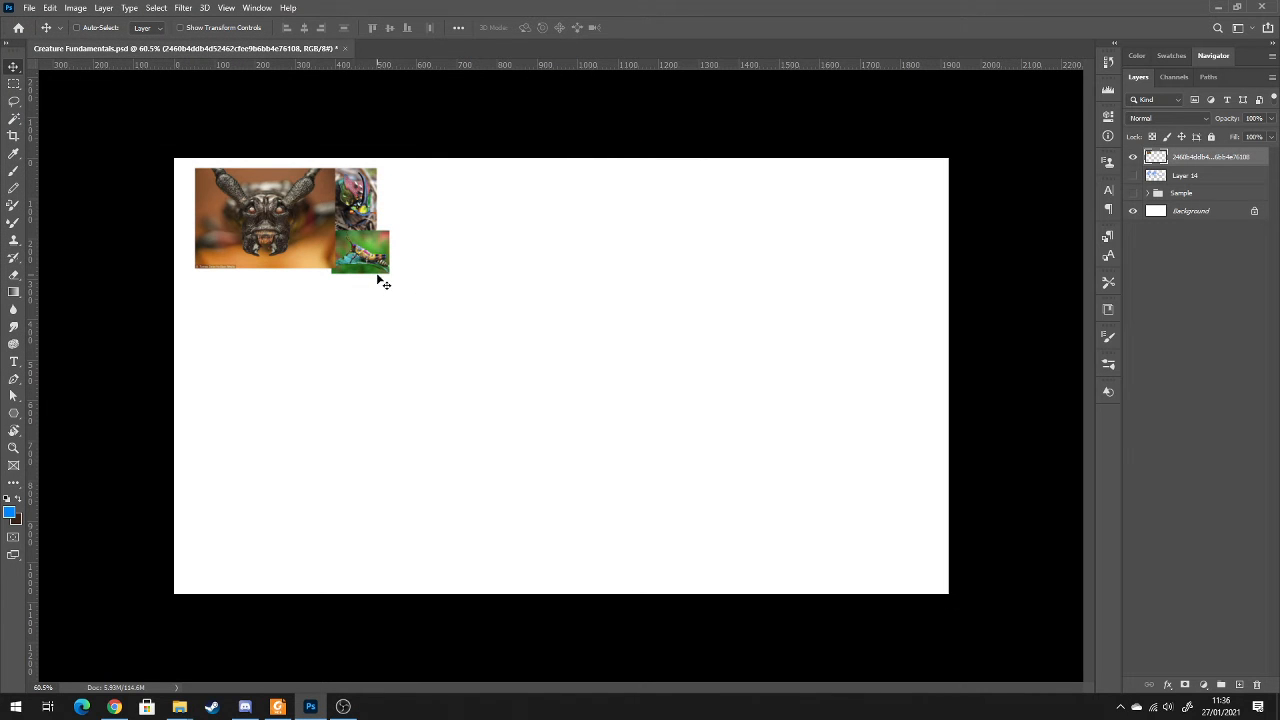
# Enlarge the merged insect photos and reposition them against the canvas's upper-left corner
pyautogui.hotkey('ctrl', 't')
pyautogui.moveTo(390, 279); pyautogui.dragTo(388, 278)
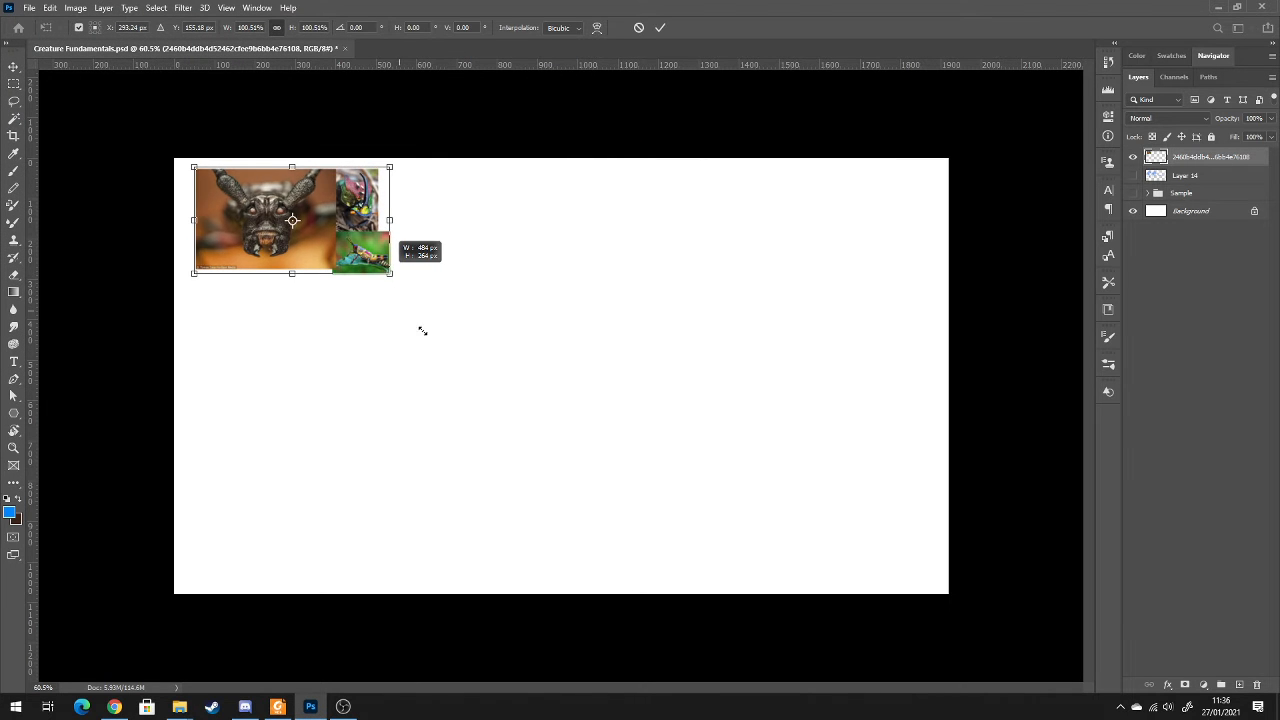
pyautogui.moveTo(294, 274); pyautogui.dragTo(292, 663)
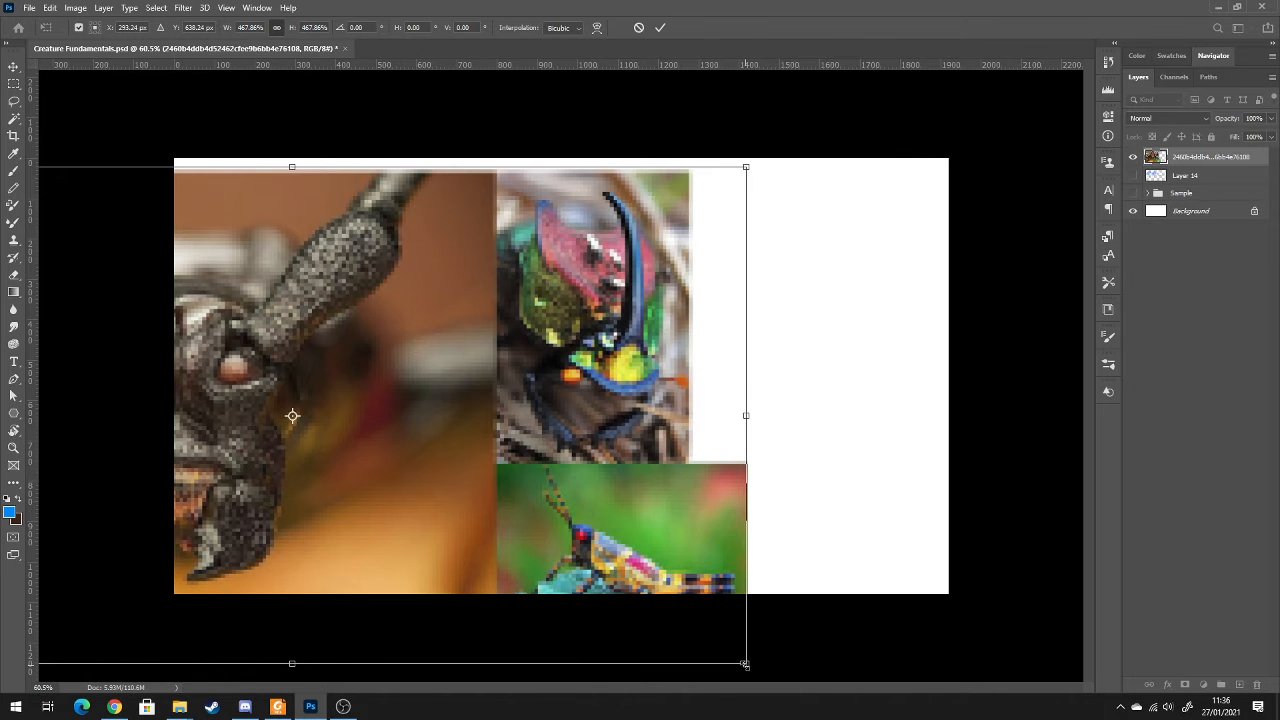
pyautogui.moveTo(746, 662); pyautogui.dragTo(346, 397)
pyautogui.press('Return')
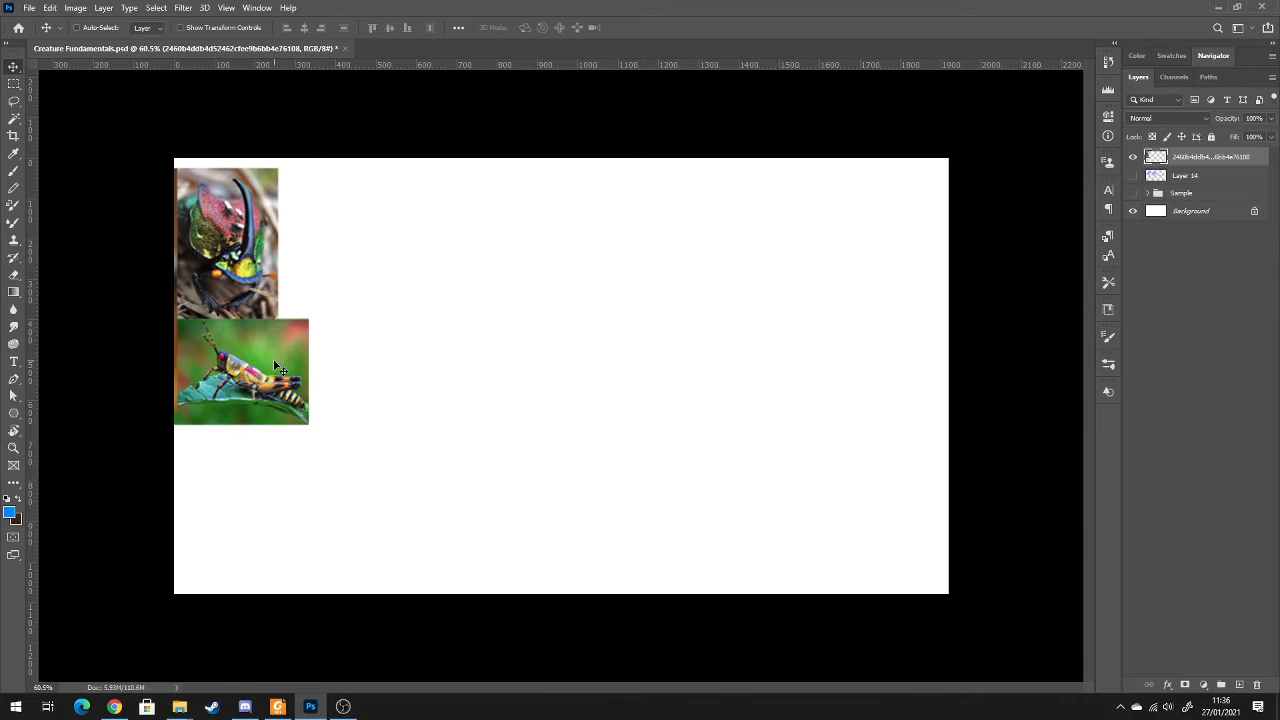
pyautogui.moveTo(268, 362); pyautogui.dragTo(588, 351)
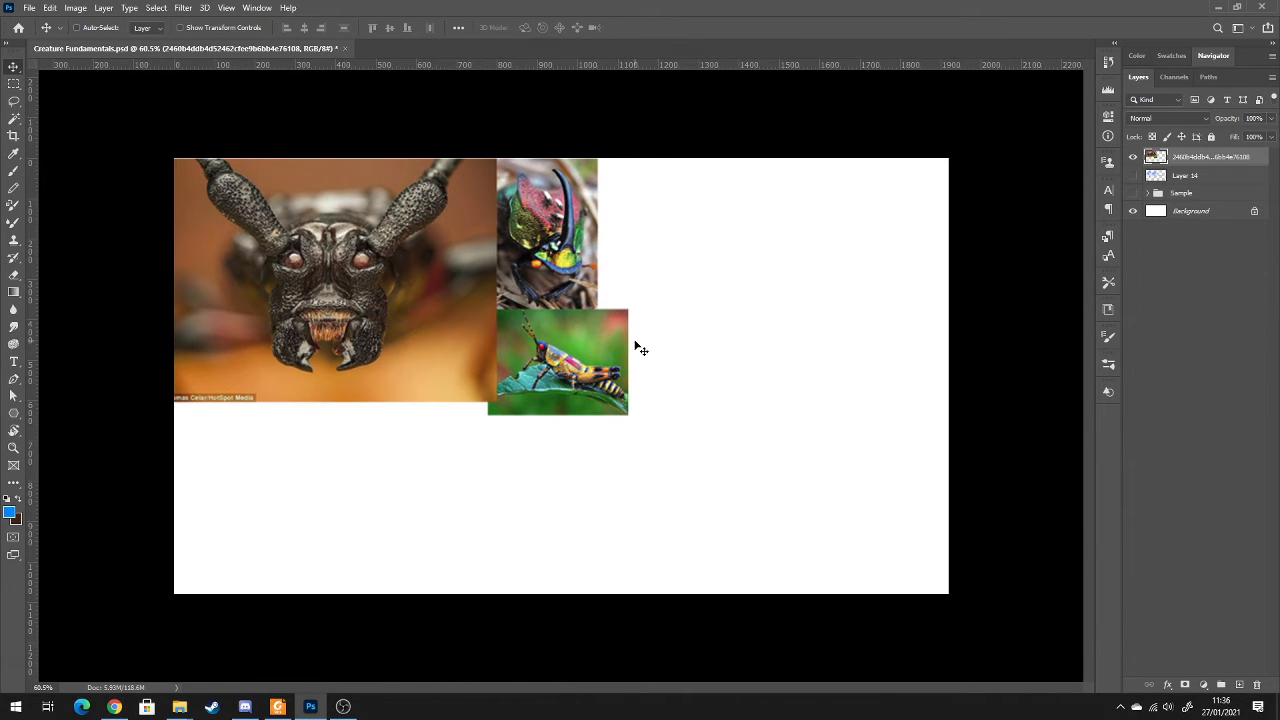
# Add a new layer and handwrite a circled 1 with "REF → MOODBOARD" in blue below the photos using the Brush tool
pyautogui.press('b')
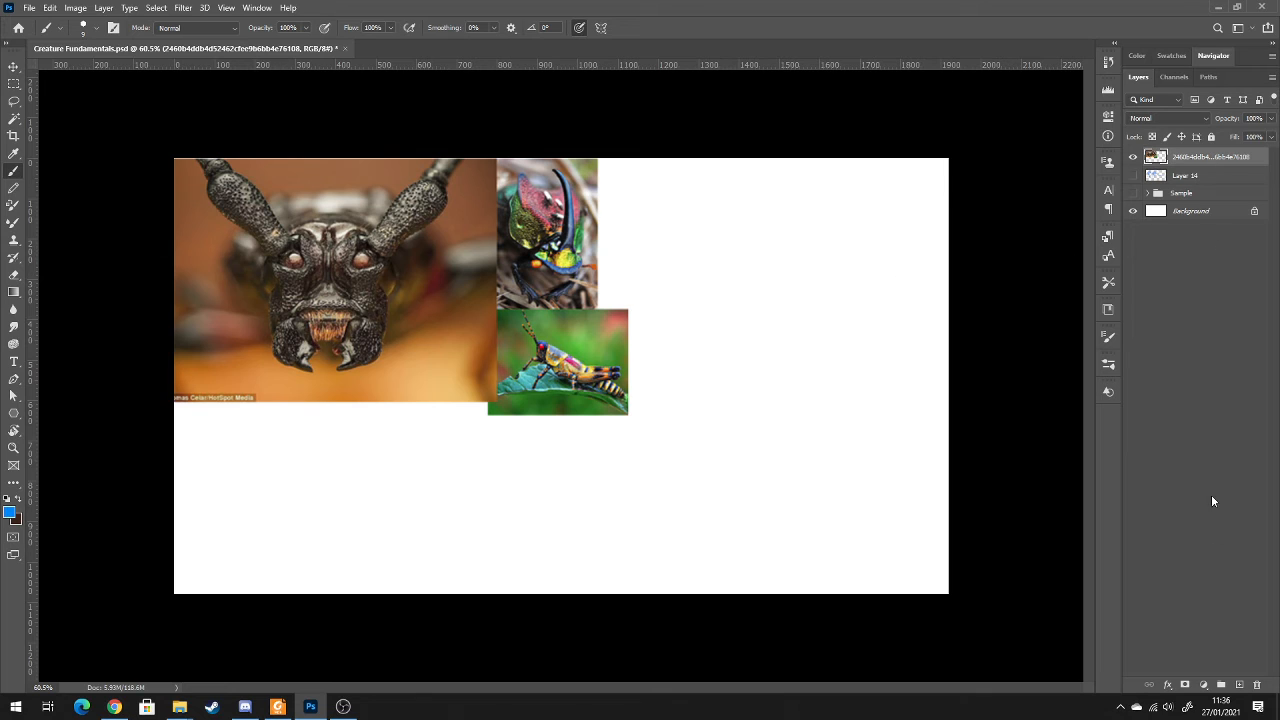
pyautogui.click(1240, 684)
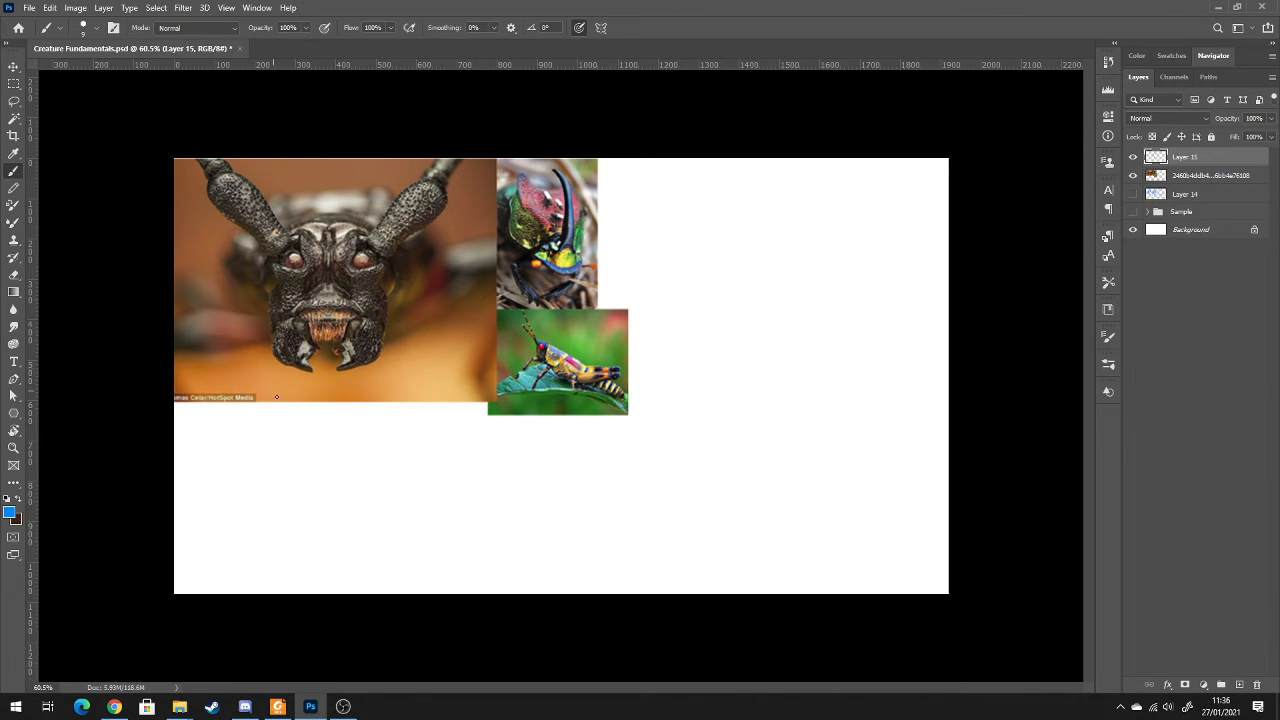
pyautogui.moveTo(239, 413); pyautogui.dragTo(240, 414)
pyautogui.hotkey('ctrl', 'z')
pyautogui.hotkey('ctrl', 'z')
pyautogui.moveTo(186, 421)
pyautogui.mouseDown()
pyautogui.moveTo(180, 430)
pyautogui.moveTo(190, 409)
pyautogui.mouseUp()
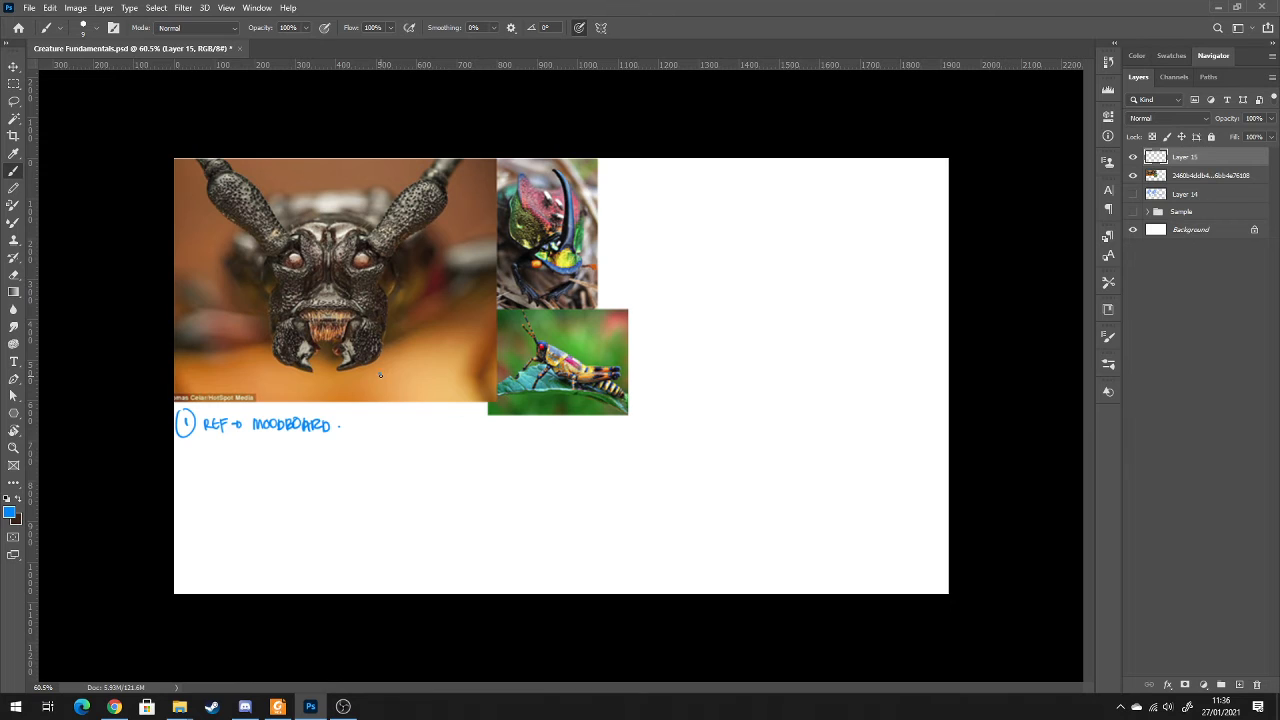
pyautogui.moveTo(400, 374); pyautogui.dragTo(407, 375)
pyautogui.hotkey('ctrl', 'z')
pyautogui.hotkey('ctrl', 'z')
pyautogui.hotkey('ctrl', 'z')
pyautogui.hotkey('ctrl', 'z')
pyautogui.hotkey('ctrl', 'z')
# Set the foreground colour to the pinkish red ff005a
pyautogui.click(11, 515)
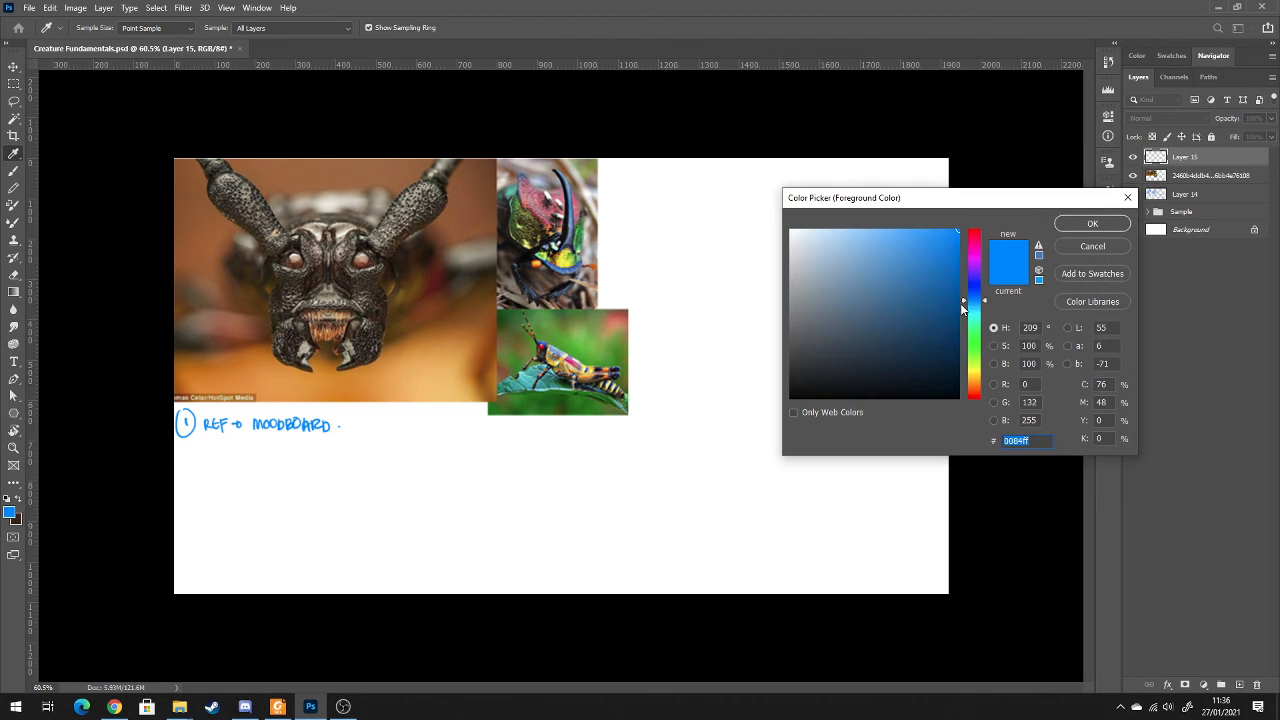
pyautogui.click(977, 256)
pyautogui.click(977, 240)
pyautogui.click(906, 231)
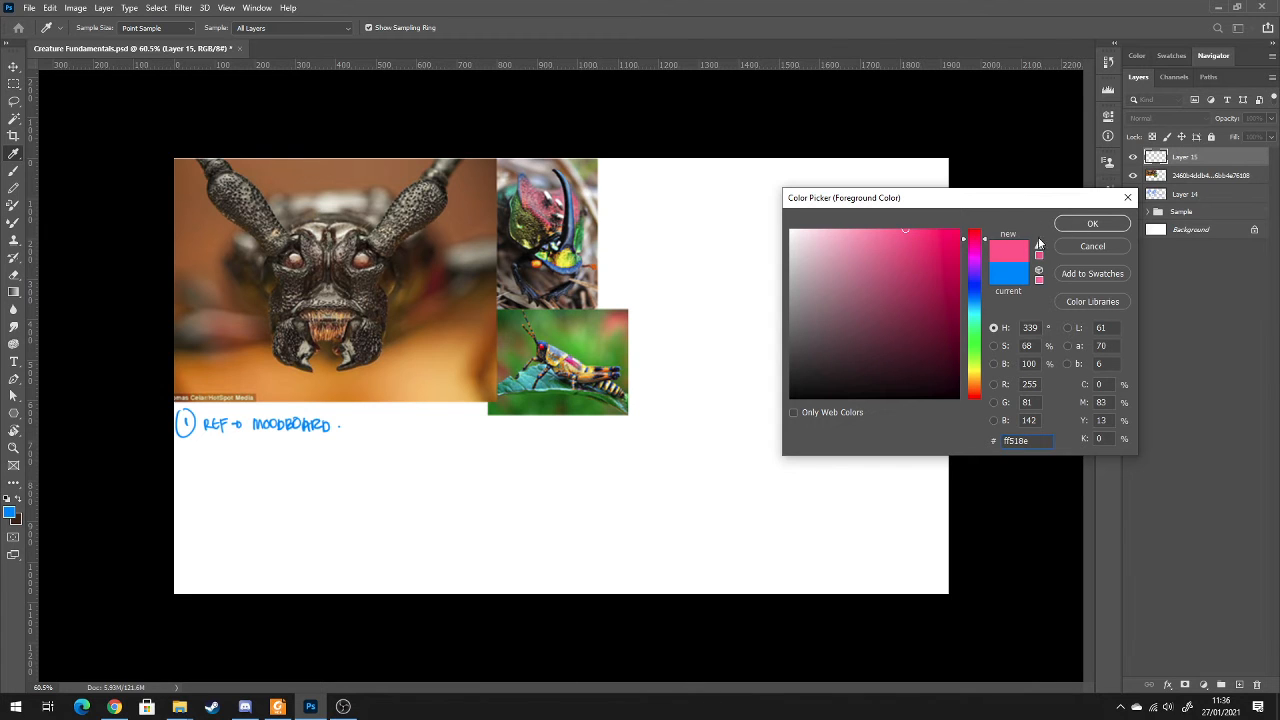
pyautogui.click(1088, 225)
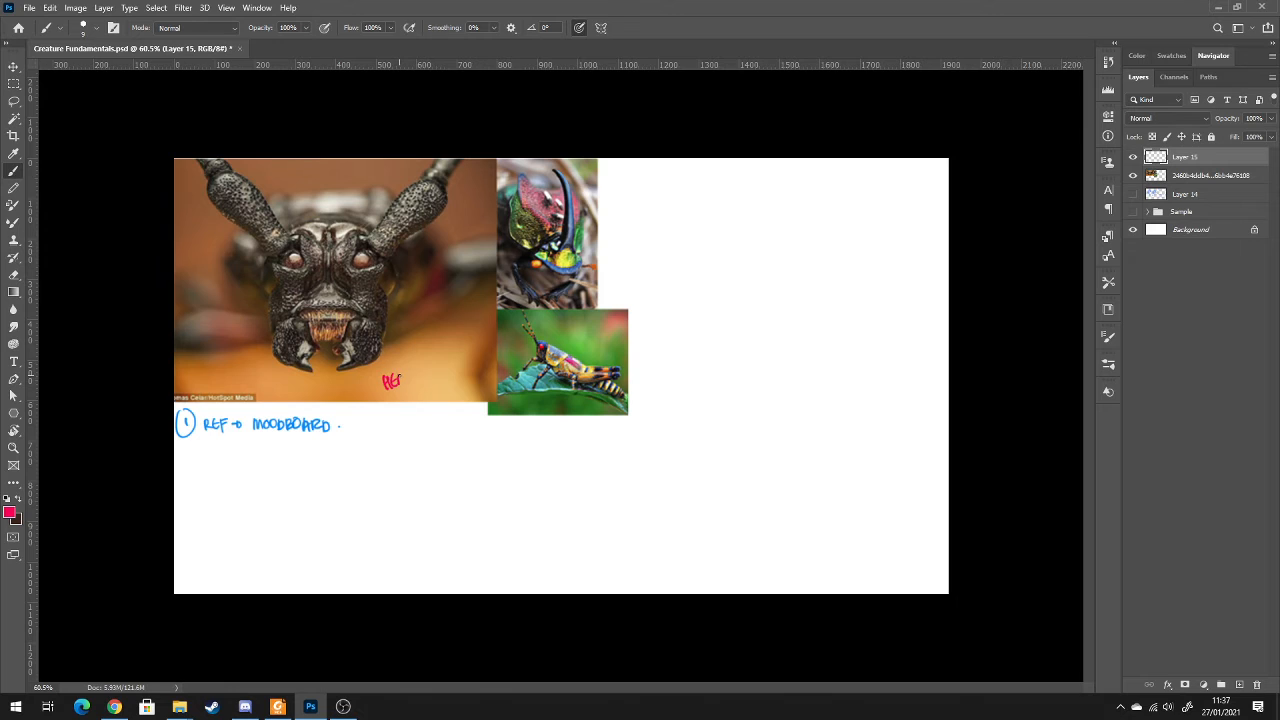
# Circle one eye on the large insect photo and handwrite circled EYE and HEAD labels with arrows pointing to those parts
pyautogui.moveTo(378, 367); pyautogui.dragTo(377, 376)
pyautogui.moveTo(340, 250); pyautogui.dragTo(404, 268)
pyautogui.moveTo(372, 374)
pyautogui.mouseDown()
pyautogui.moveTo(333, 357)
pyautogui.moveTo(378, 370)
pyautogui.mouseUp()
pyautogui.hotkey('ctrl', 'z')
pyautogui.moveTo(396, 278)
pyautogui.mouseDown()
pyautogui.moveTo(392, 245)
pyautogui.moveTo(369, 215)
pyautogui.moveTo(292, 215)
pyautogui.mouseUp()
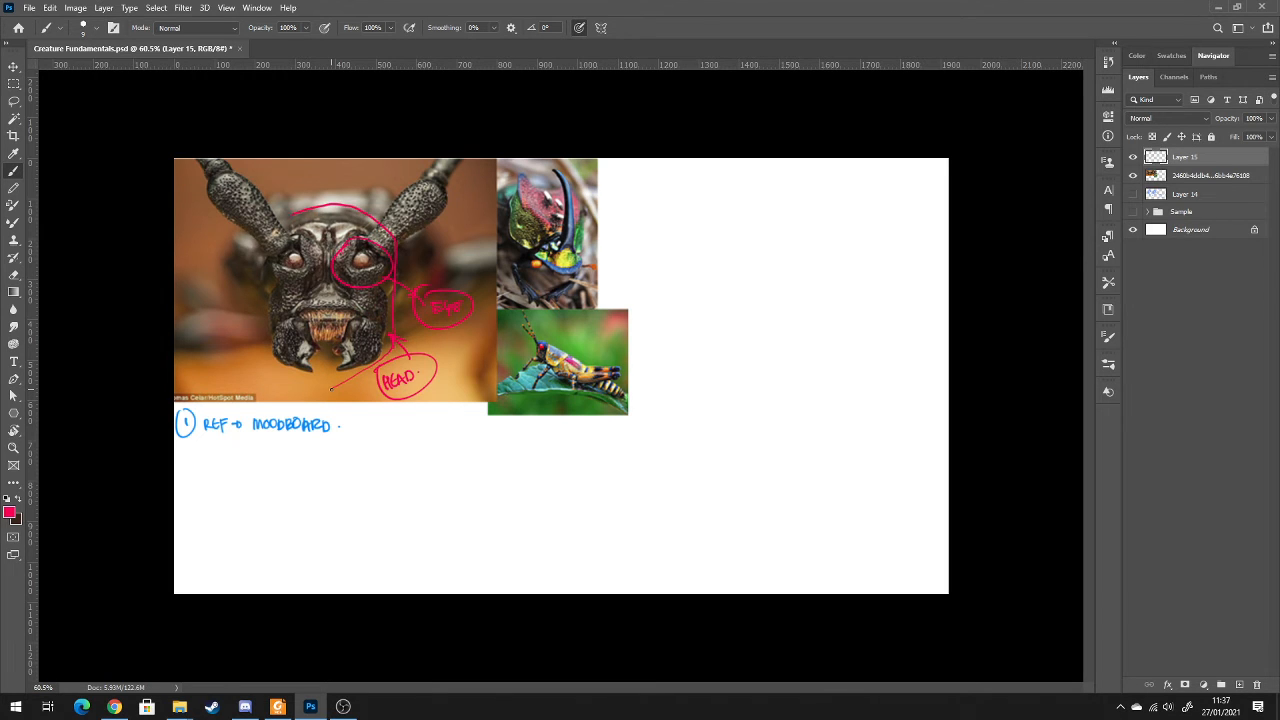
pyautogui.moveTo(262, 344)
pyautogui.mouseDown()
pyautogui.moveTo(298, 378)
pyautogui.moveTo(336, 389)
pyautogui.mouseUp()
pyautogui.hotkey('ctrl', 'z')
# Set the foreground colour to cyan 00fcff and draw a straight-edged box around the large insect's head
pyautogui.click(10, 515)
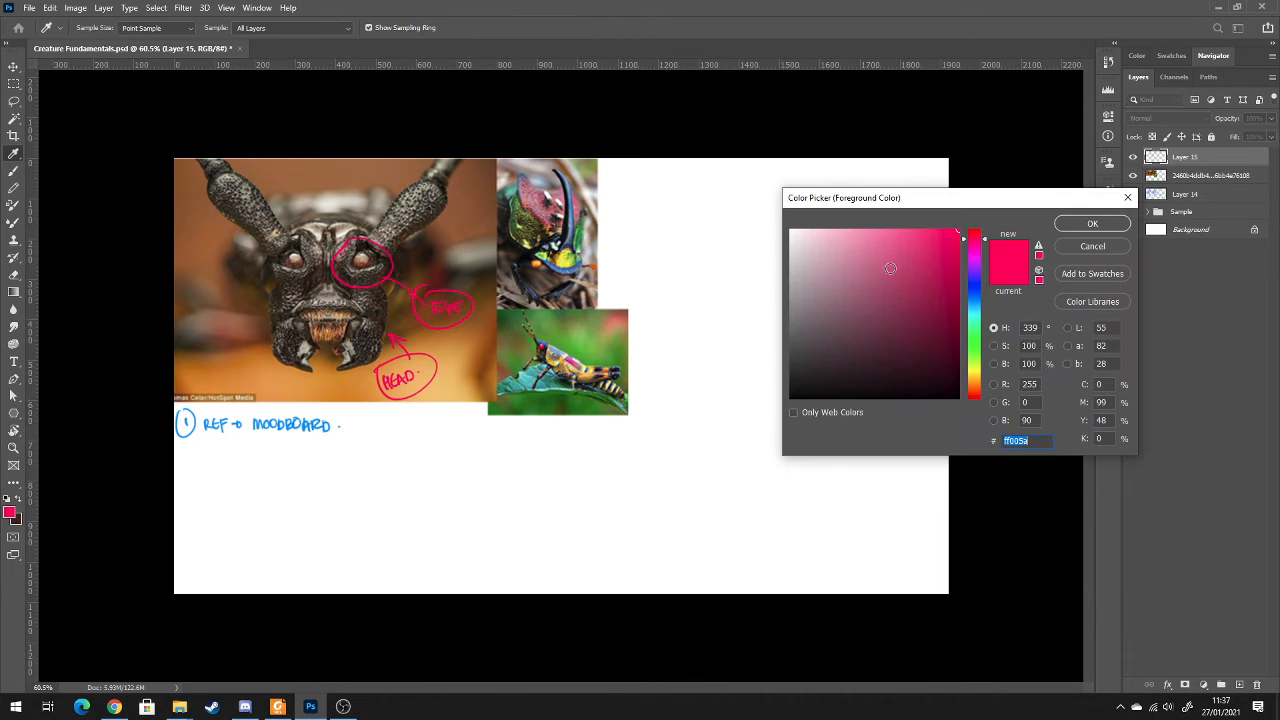
pyautogui.click(975, 313)
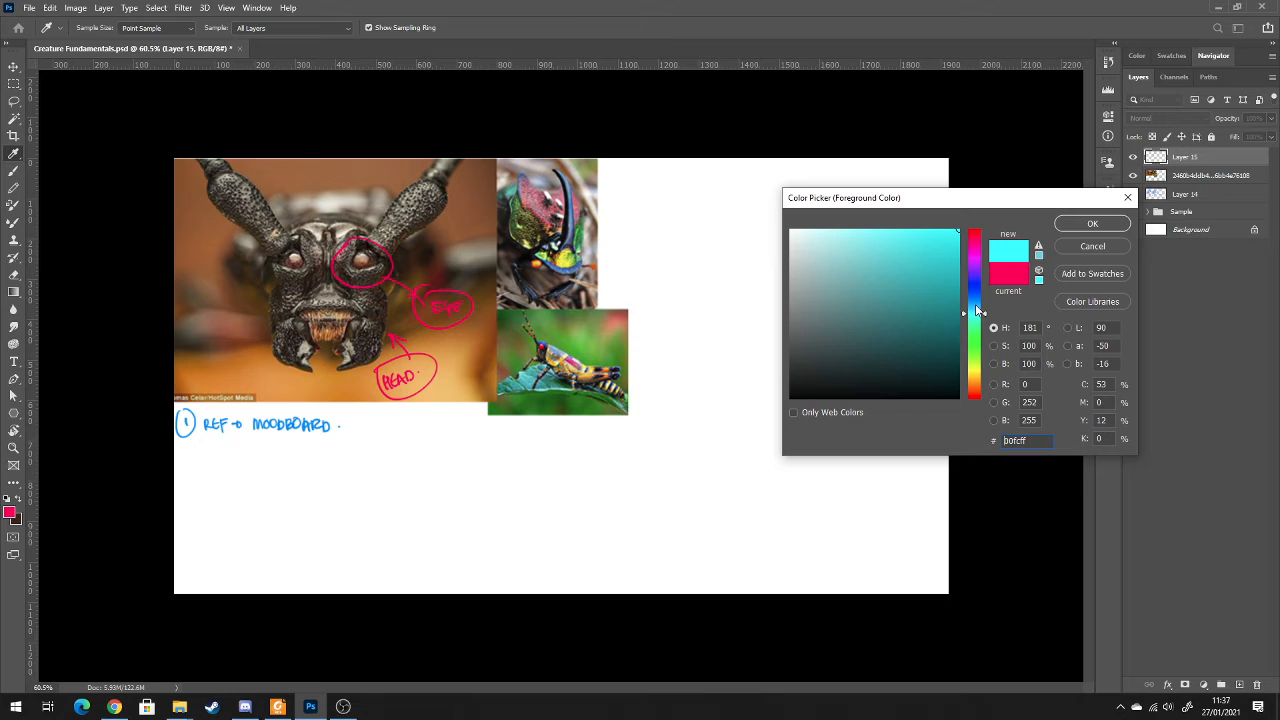
pyautogui.click(1090, 224)
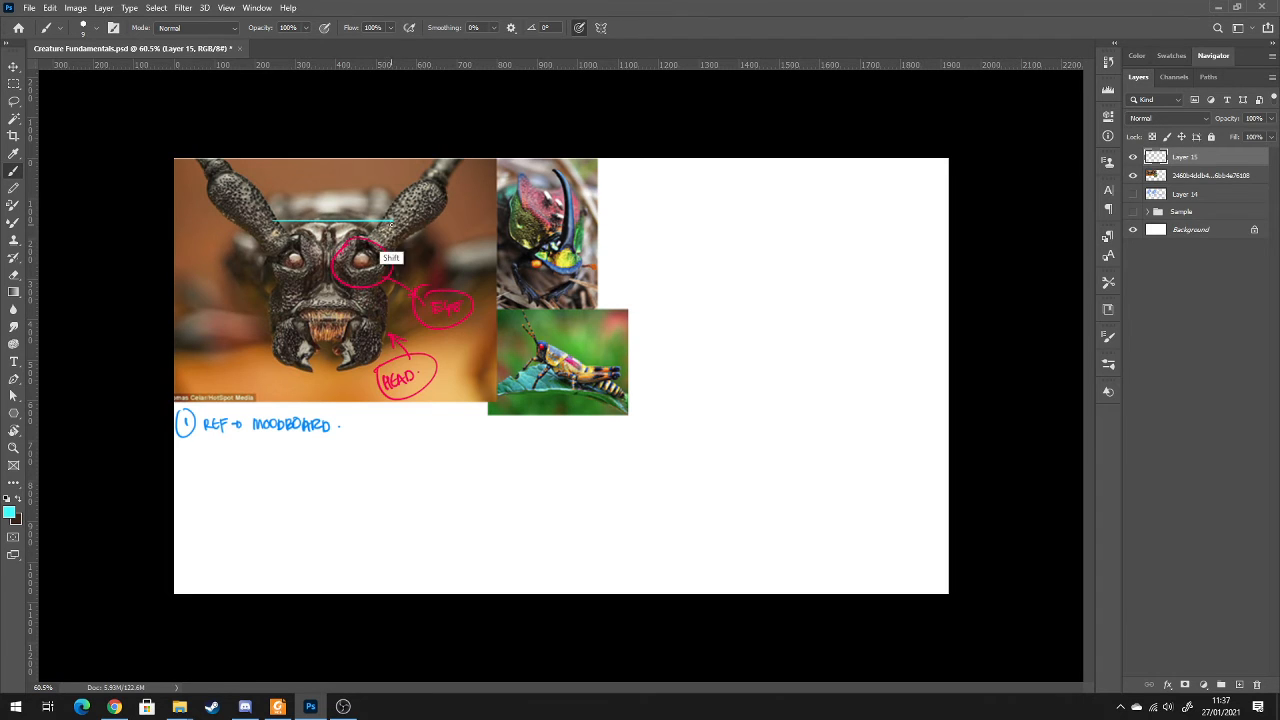
pyautogui.moveTo(395, 223)
pyautogui.mouseDown()
pyautogui.moveTo(396, 355)
pyautogui.moveTo(396, 328)
pyautogui.moveTo(266, 328)
pyautogui.moveTo(273, 221)
pyautogui.mouseUp()
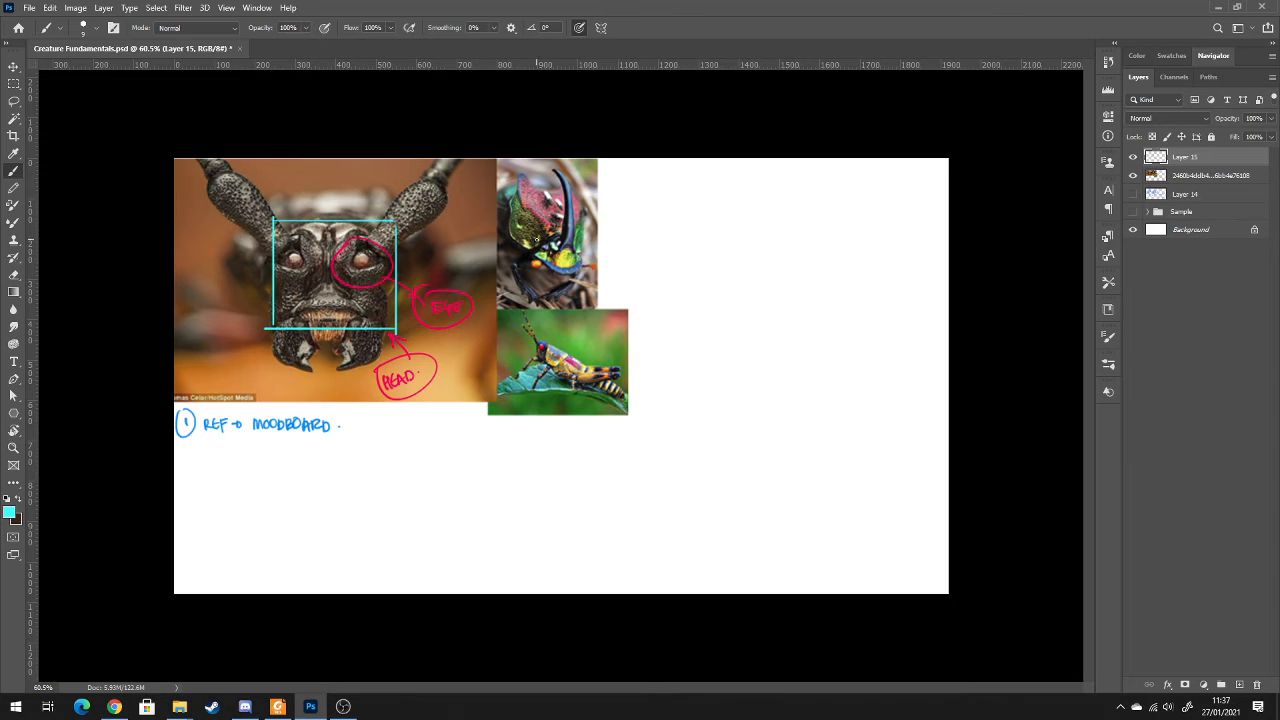
# Outline a diamond with an arrow on the beetle photo, and circle the grasshopper's body and rear with a handwritten BODY label
pyautogui.moveTo(537, 254)
pyautogui.mouseDown()
pyautogui.moveTo(564, 237)
pyautogui.moveTo(584, 256)
pyautogui.moveTo(566, 278)
pyautogui.moveTo(542, 262)
pyautogui.moveTo(539, 252)
pyautogui.moveTo(582, 264)
pyautogui.moveTo(594, 250)
pyautogui.moveTo(595, 268)
pyautogui.moveTo(545, 265)
pyautogui.moveTo(482, 345)
pyautogui.mouseUp()
pyautogui.moveTo(538, 346)
pyautogui.mouseDown()
pyautogui.moveTo(568, 343)
pyautogui.moveTo(540, 356)
pyautogui.mouseUp()
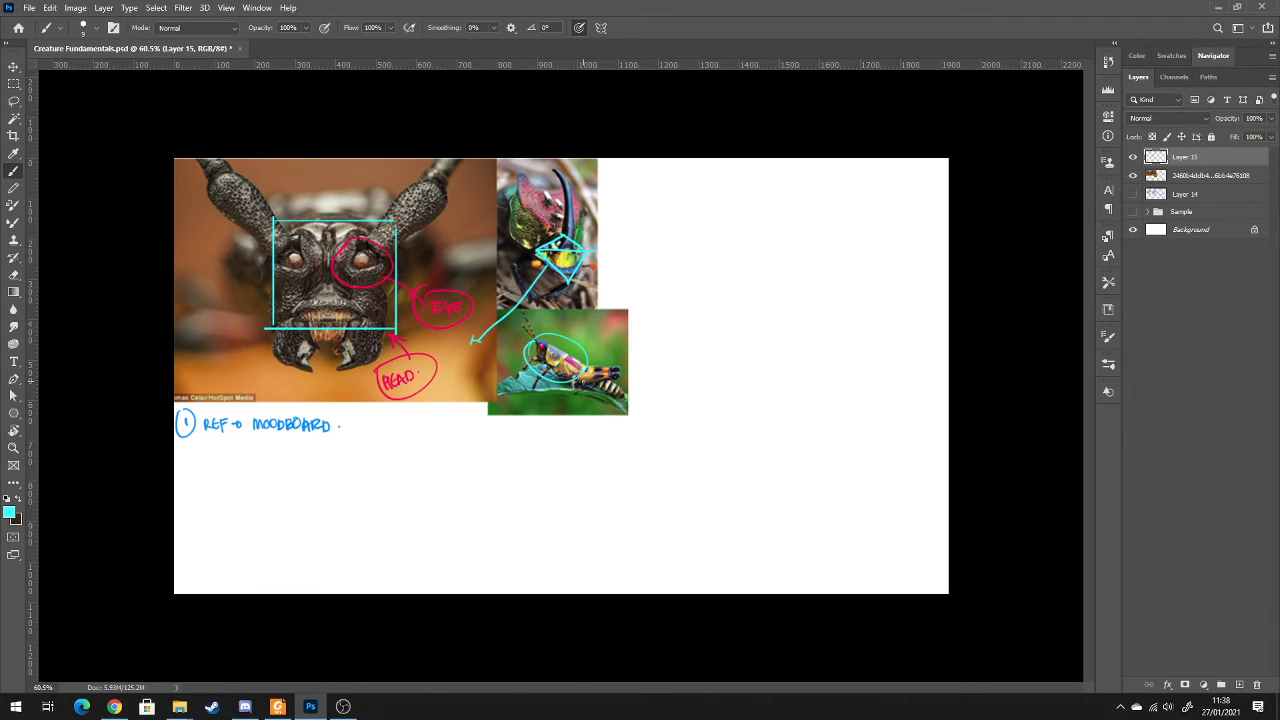
pyautogui.moveTo(581, 376)
pyautogui.mouseDown()
pyautogui.moveTo(612, 367)
pyautogui.moveTo(608, 394)
pyautogui.mouseUp()
pyautogui.moveTo(586, 324); pyautogui.dragTo(608, 331)
pyautogui.hotkey('ctrl', '+')
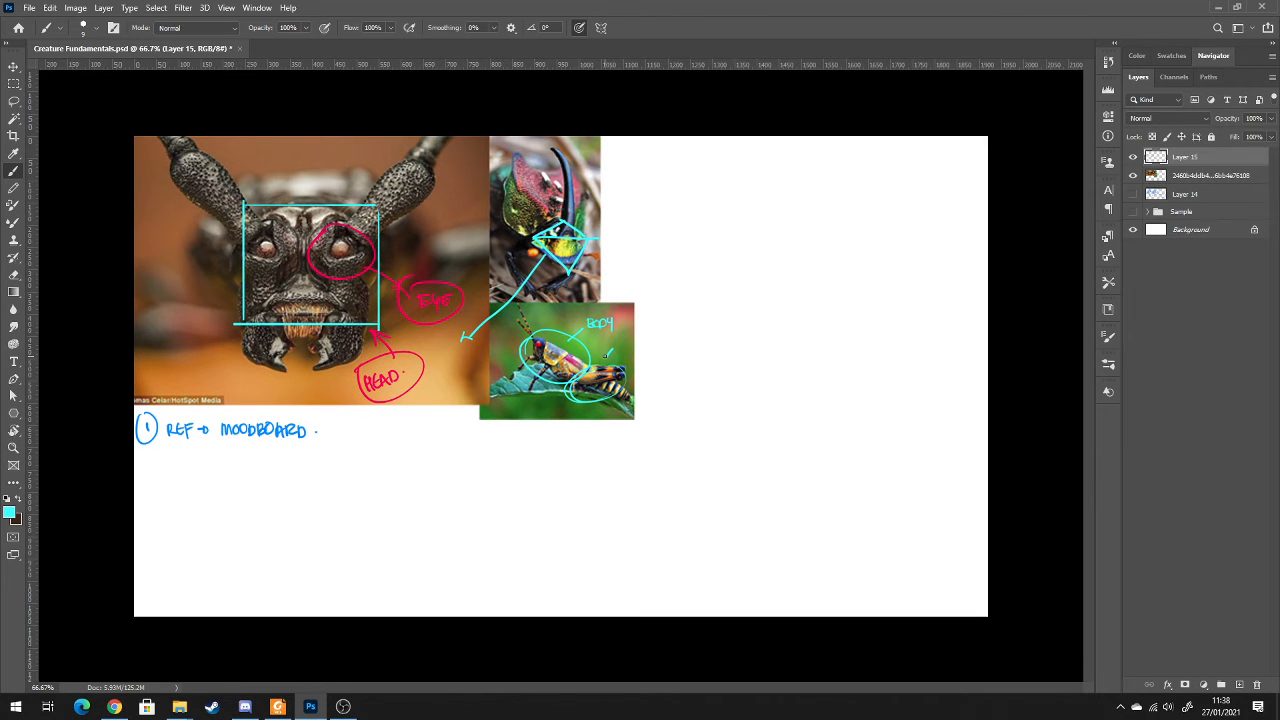
pyautogui.moveTo(608, 354); pyautogui.dragTo(614, 343)
# Set the foreground colour to dark teal and draw straight dividing lines below and beside the moodboard section
pyautogui.click(10, 512)
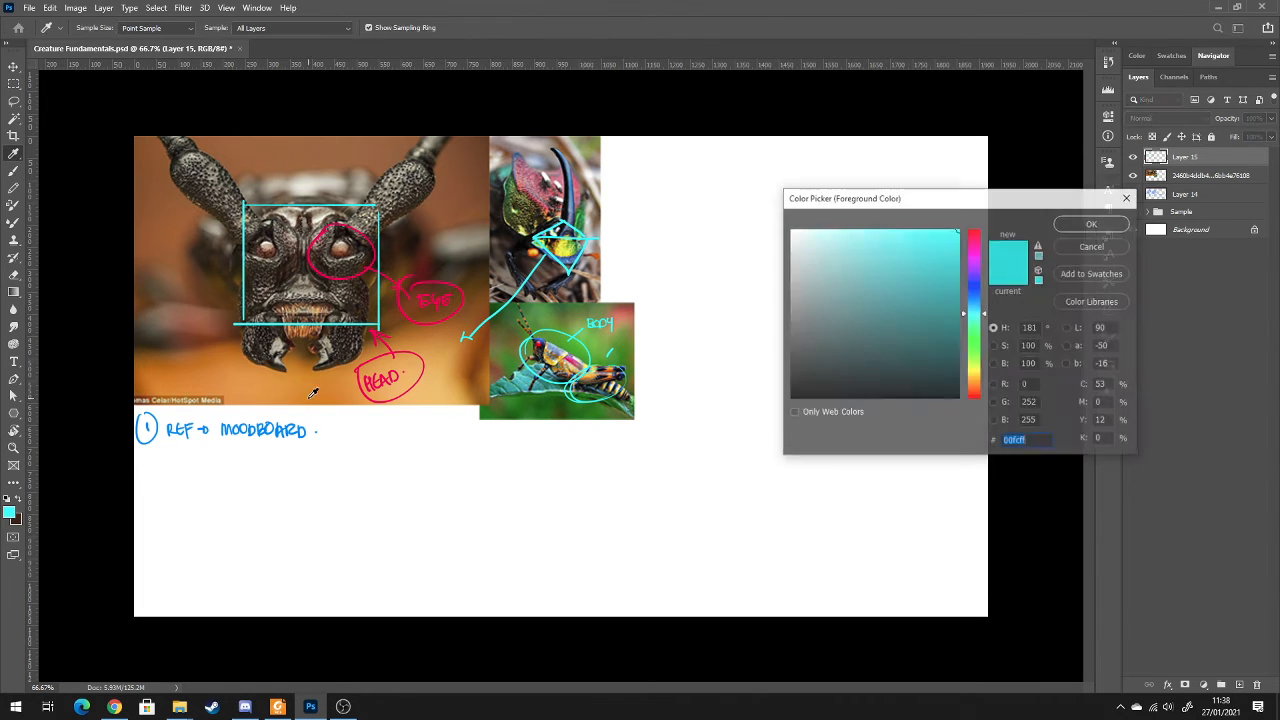
pyautogui.click(958, 364)
pyautogui.click(1099, 227)
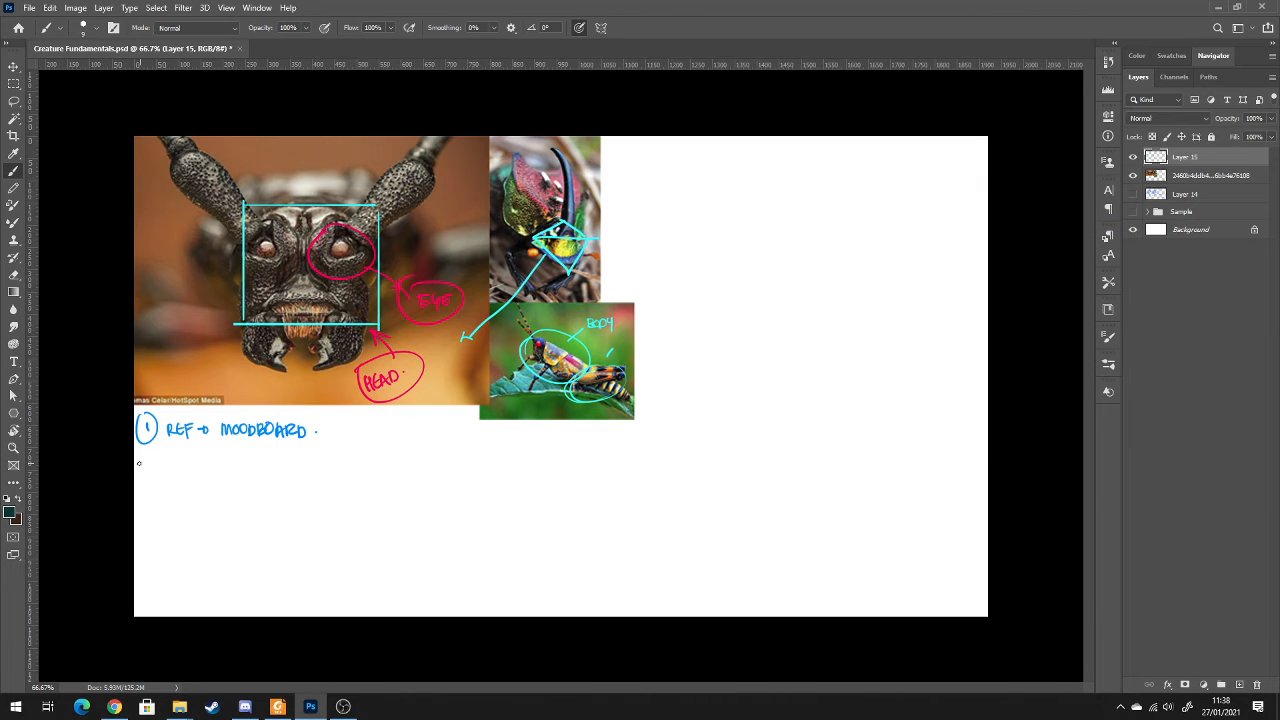
pyautogui.moveTo(139, 465); pyautogui.dragTo(648, 465)
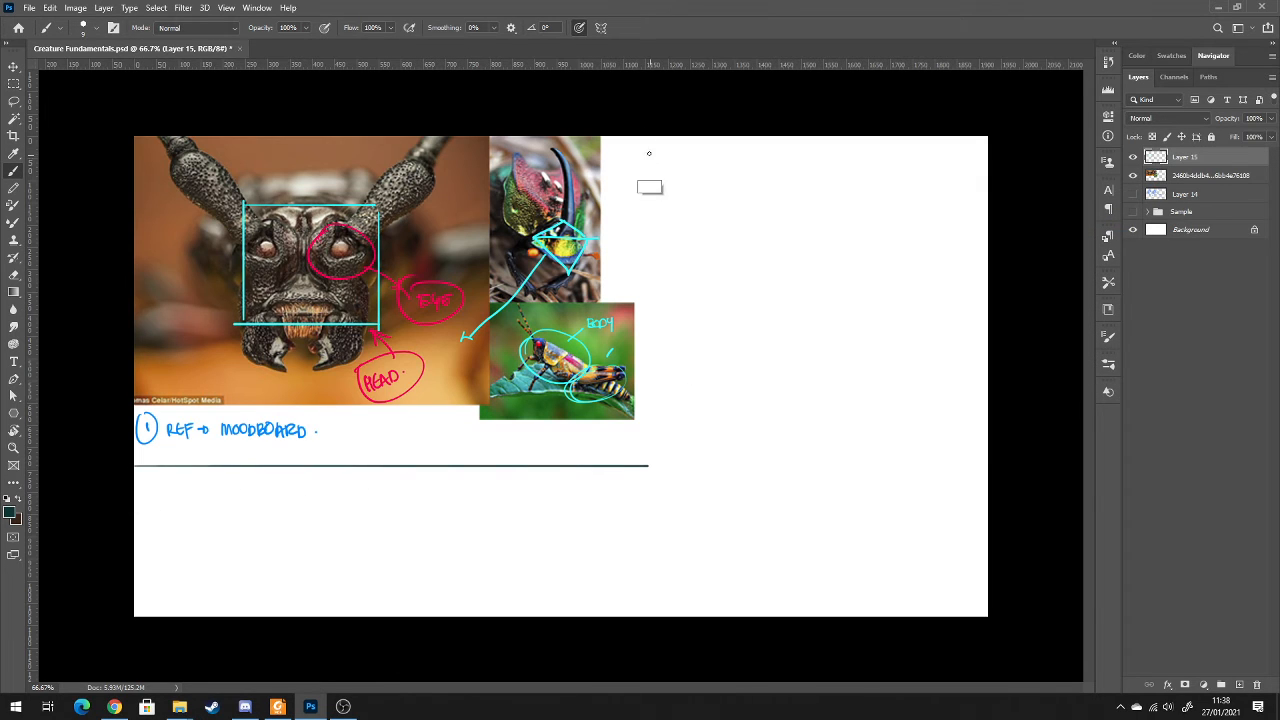
pyautogui.moveTo(649, 153); pyautogui.dragTo(647, 465)
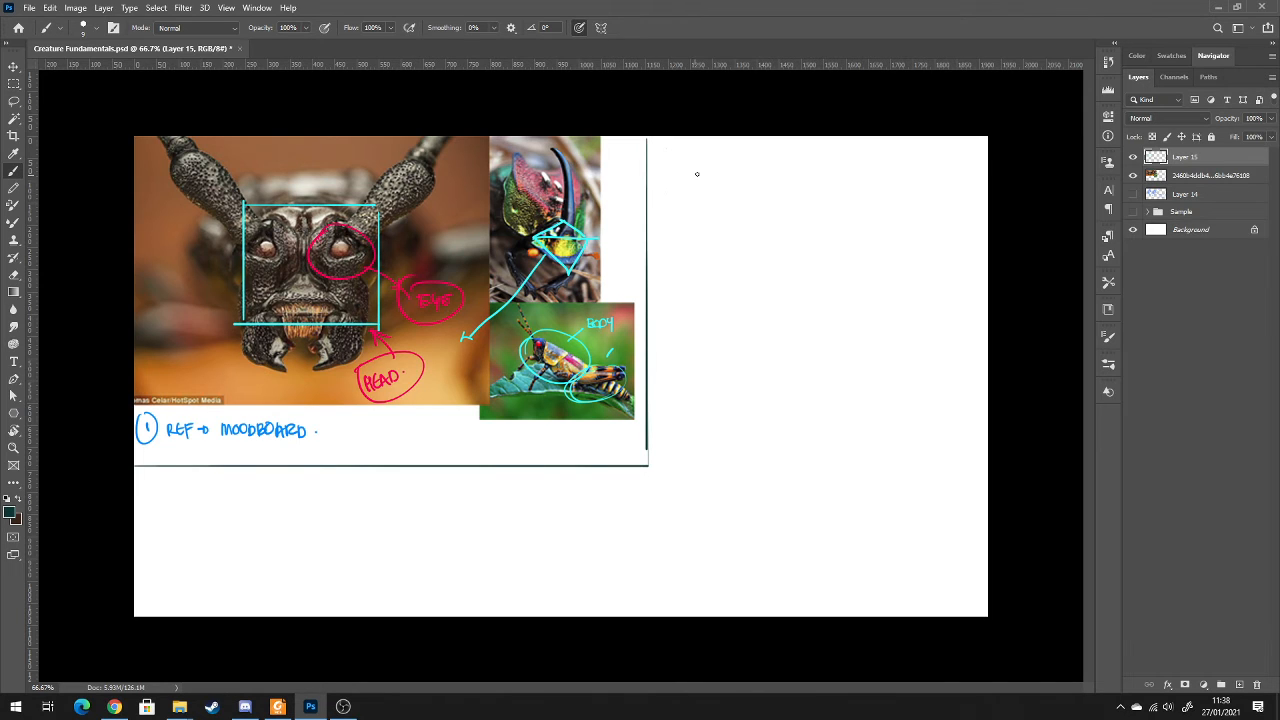
# Handwrite the heading "FANTASY CREATURE" in the empty area beside the moodboard and underline it
pyautogui.moveTo(657, 147)
pyautogui.mouseDown()
pyautogui.moveTo(675, 160)
pyautogui.moveTo(686, 148)
pyautogui.moveTo(722, 160)
pyautogui.moveTo(818, 149)
pyautogui.moveTo(832, 158)
pyautogui.moveTo(720, 163)
pyautogui.moveTo(864, 163)
pyautogui.mouseUp()
pyautogui.hotkey('ctrl', 'z')
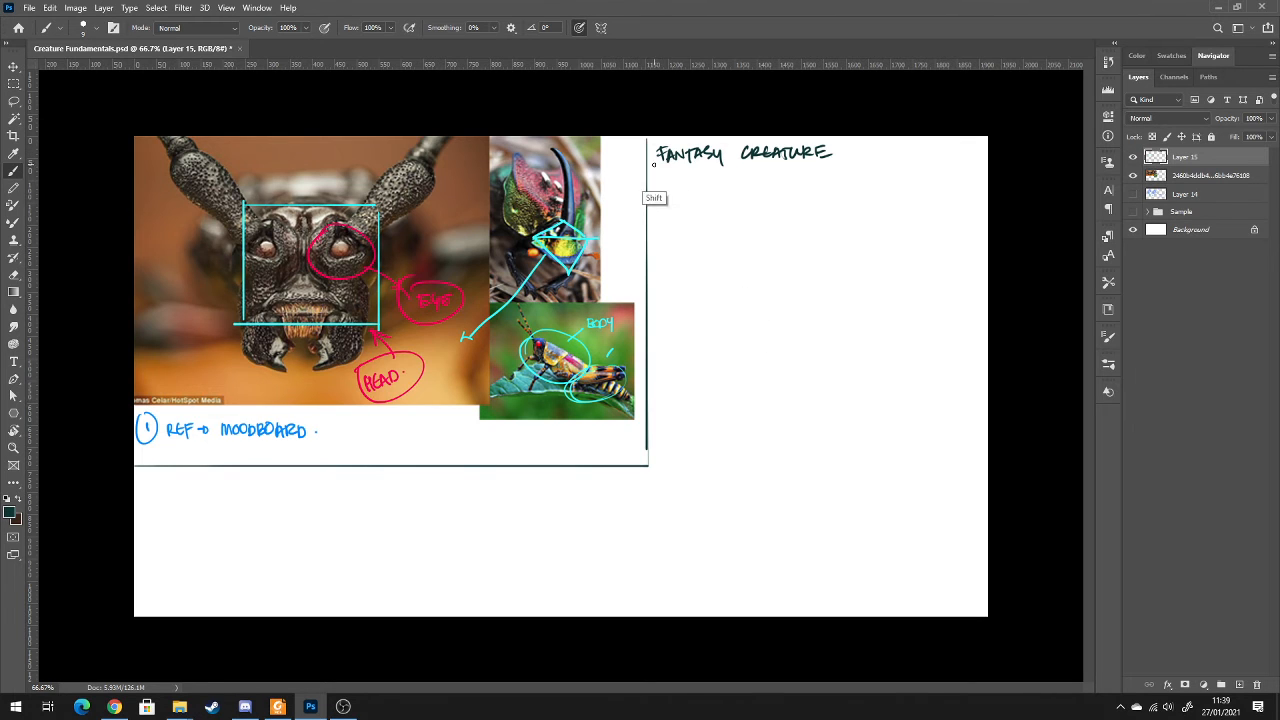
pyautogui.moveTo(658, 170); pyautogui.dragTo(860, 170)
# Add an arrow from the heading to a handwritten, underlined "TYPE" followed by a question mark
pyautogui.moveTo(836, 171)
pyautogui.mouseDown()
pyautogui.moveTo(835, 185)
pyautogui.moveTo(847, 178)
pyautogui.moveTo(870, 196)
pyautogui.moveTo(888, 180)
pyautogui.mouseUp()
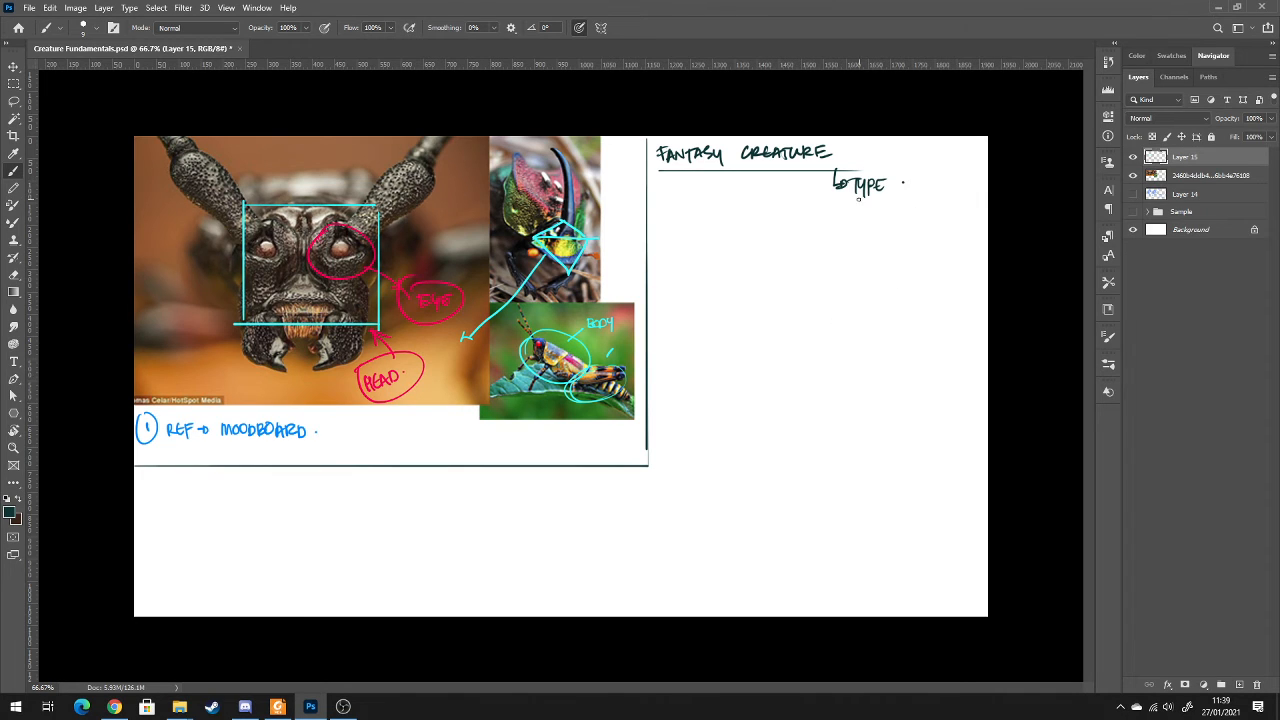
pyautogui.moveTo(853, 198); pyautogui.dragTo(912, 193)
pyautogui.moveTo(912, 180); pyautogui.dragTo(924, 186)
pyautogui.hotkey('ctrl', 'z')
pyautogui.hotkey('ctrl', 'z')
pyautogui.hotkey('ctrl', 'z')
pyautogui.moveTo(909, 177); pyautogui.dragTo(907, 188)
pyautogui.moveTo(919, 192); pyautogui.dragTo(932, 192)
pyautogui.hotkey('ctrl', 'z')
pyautogui.hotkey('ctrl', 'z')
pyautogui.hotkey('ctrl', 'z')
# Handwrite a circled 1 with "REF" and a check mark, and a circled 2 with "EXTRACT INFO" below the heading
pyautogui.moveTo(664, 206)
pyautogui.mouseDown()
pyautogui.moveTo(700, 218)
pyautogui.moveTo(726, 205)
pyautogui.mouseUp()
pyautogui.moveTo(656, 242)
pyautogui.mouseDown()
pyautogui.moveTo(666, 251)
pyautogui.moveTo(656, 235)
pyautogui.mouseUp()
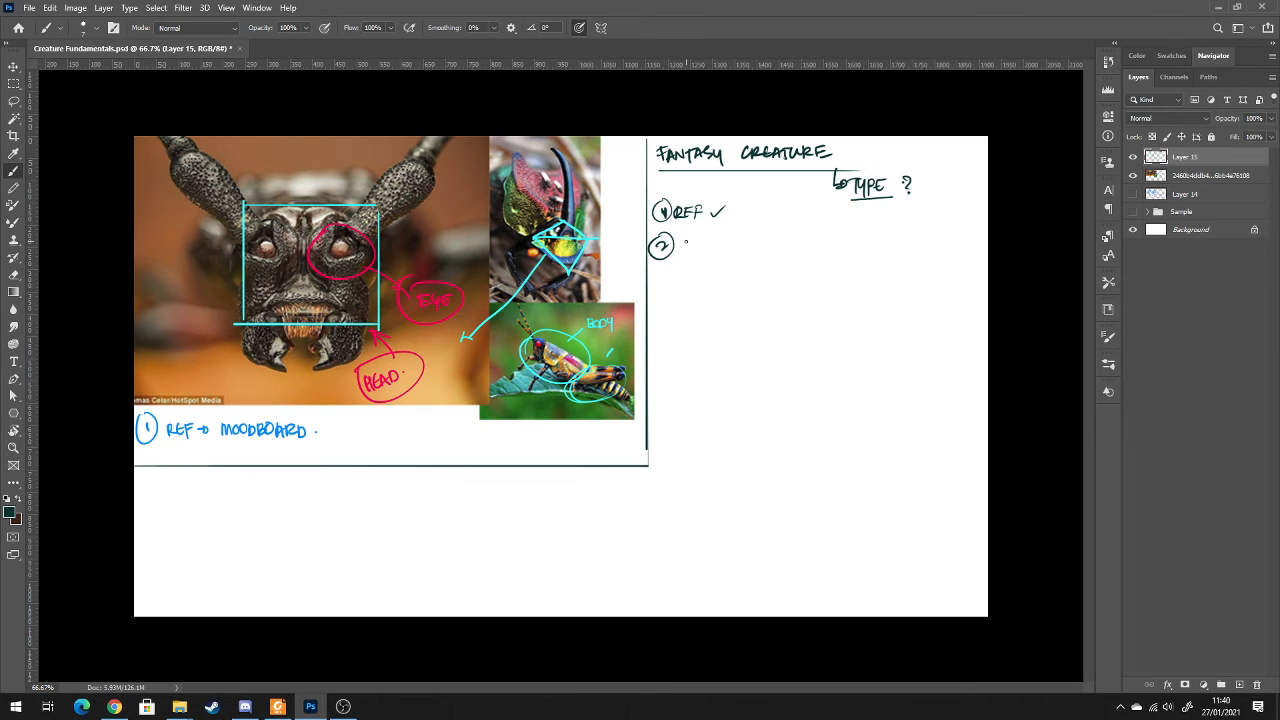
pyautogui.moveTo(690, 239)
pyautogui.mouseDown()
pyautogui.moveTo(684, 250)
pyautogui.moveTo(708, 253)
pyautogui.mouseUp()
pyautogui.moveTo(699, 238)
pyautogui.mouseDown()
pyautogui.moveTo(716, 237)
pyautogui.moveTo(709, 251)
pyautogui.mouseUp()
pyautogui.moveTo(715, 251); pyautogui.dragTo(735, 242)
pyautogui.moveTo(741, 240)
pyautogui.mouseDown()
pyautogui.moveTo(741, 251)
pyautogui.moveTo(771, 240)
pyautogui.moveTo(775, 252)
pyautogui.mouseUp()
pyautogui.moveTo(775, 240); pyautogui.dragTo(786, 242)
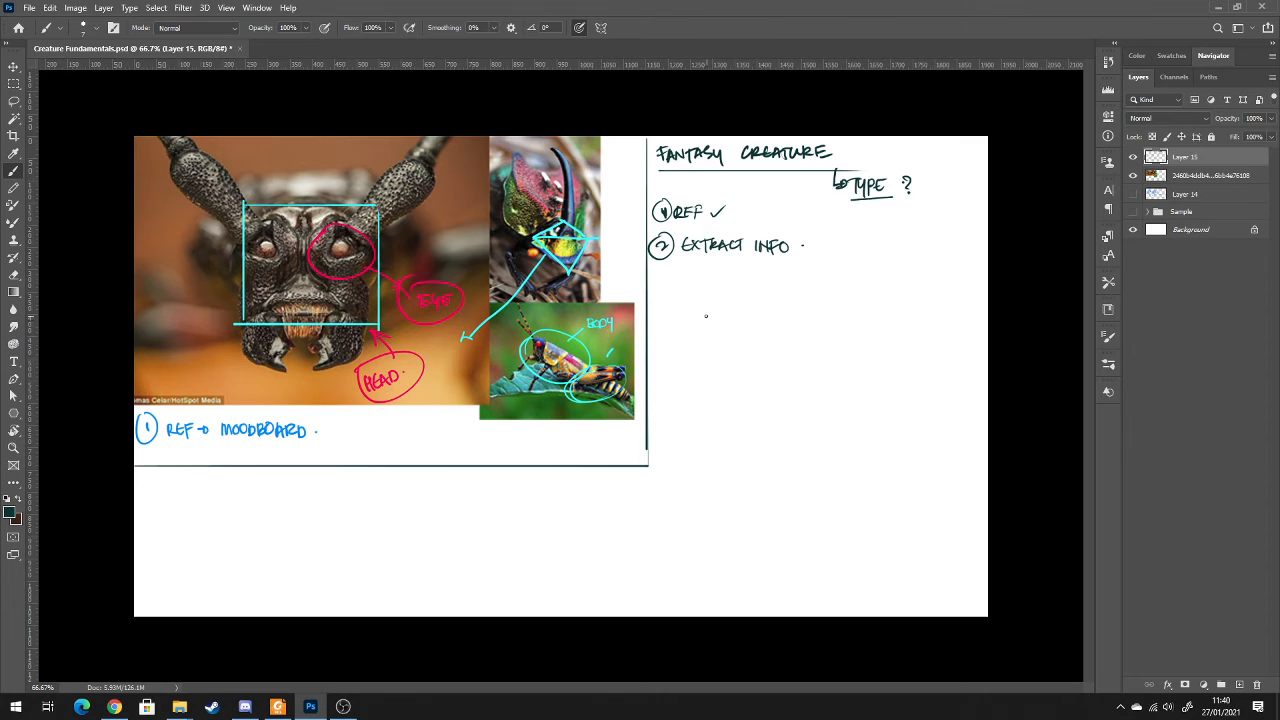
# Sketch an inverted triangle below the EXTRACT INFO note
pyautogui.moveTo(694, 289); pyautogui.dragTo(797, 285)
pyautogui.moveTo(702, 288); pyautogui.dragTo(735, 350)
pyautogui.moveTo(798, 286); pyautogui.dragTo(738, 347)
pyautogui.moveTo(704, 290); pyautogui.dragTo(723, 297)
# Handwrite the note "Main → HUMAN FORM / ANIMAL" below TYPE
pyautogui.moveTo(861, 216)
pyautogui.mouseDown()
pyautogui.moveTo(862, 228)
pyautogui.moveTo(922, 232)
pyautogui.moveTo(965, 219)
pyautogui.moveTo(926, 246)
pyautogui.moveTo(962, 240)
pyautogui.mouseUp()
pyautogui.rightClick(966, 224)
pyautogui.moveTo(973, 230)
pyautogui.mouseDown()
pyautogui.moveTo(914, 277)
pyautogui.moveTo(922, 266)
pyautogui.moveTo(970, 282)
pyautogui.mouseUp()
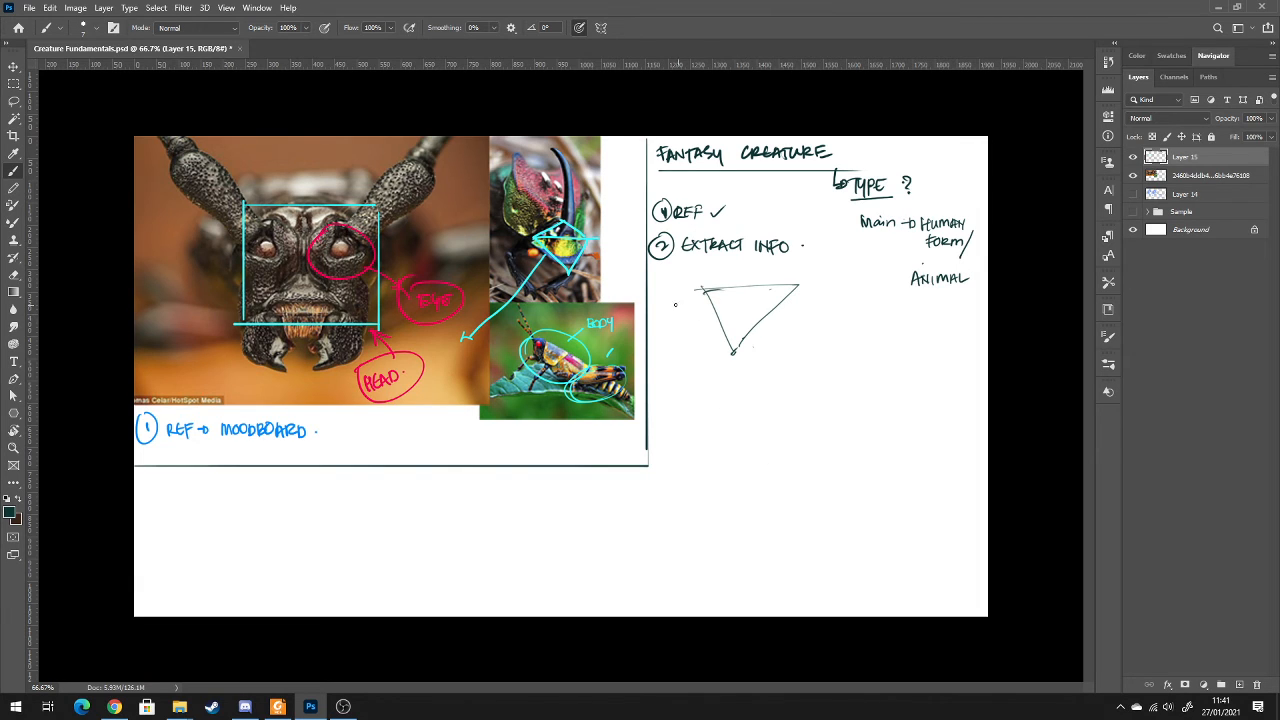
# Darken the inverted triangle's edges and build the creature's boxy torso and angled lower block beneath it, overlaid with loose circles
pyautogui.moveTo(706, 291)
pyautogui.mouseDown()
pyautogui.moveTo(793, 287)
pyautogui.moveTo(736, 346)
pyautogui.mouseUp()
pyautogui.moveTo(800, 286); pyautogui.dragTo(734, 362)
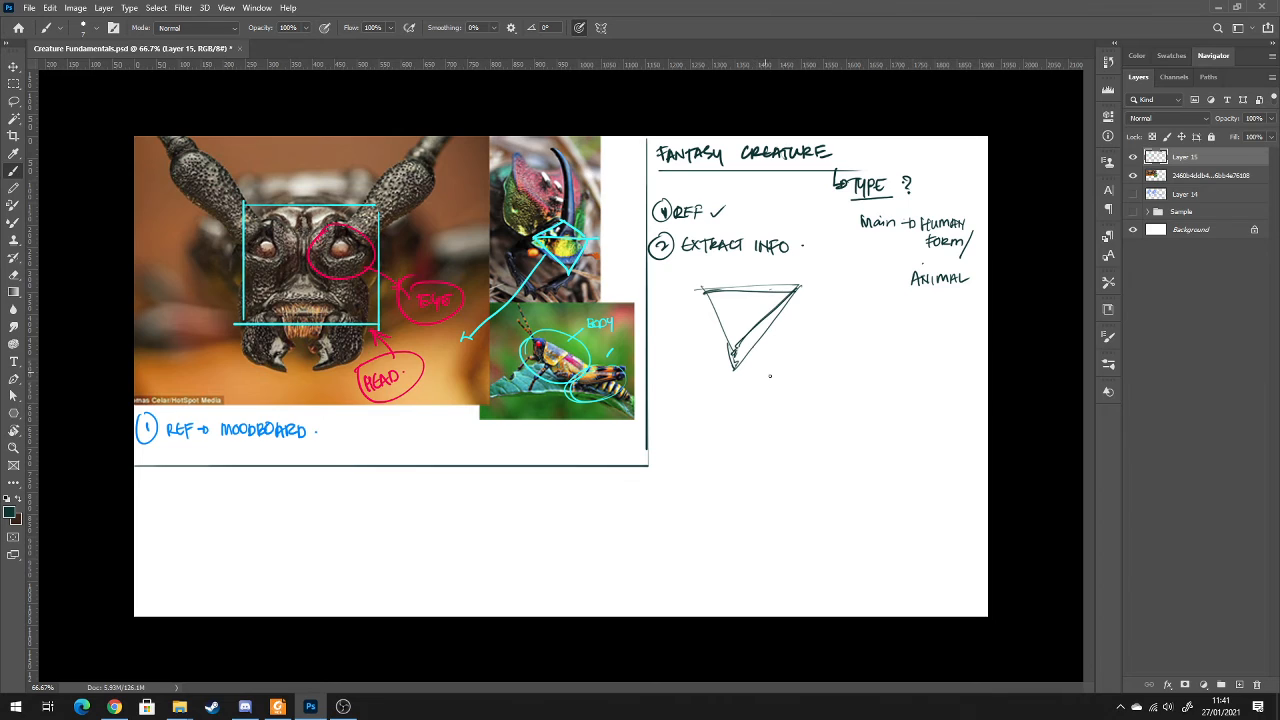
pyautogui.moveTo(787, 308); pyautogui.dragTo(784, 394)
pyautogui.moveTo(714, 332)
pyautogui.mouseDown()
pyautogui.moveTo(713, 395)
pyautogui.moveTo(780, 406)
pyautogui.moveTo(728, 403)
pyautogui.moveTo(740, 472)
pyautogui.mouseUp()
pyautogui.moveTo(796, 380)
pyautogui.mouseDown()
pyautogui.moveTo(806, 437)
pyautogui.moveTo(740, 475)
pyautogui.mouseUp()
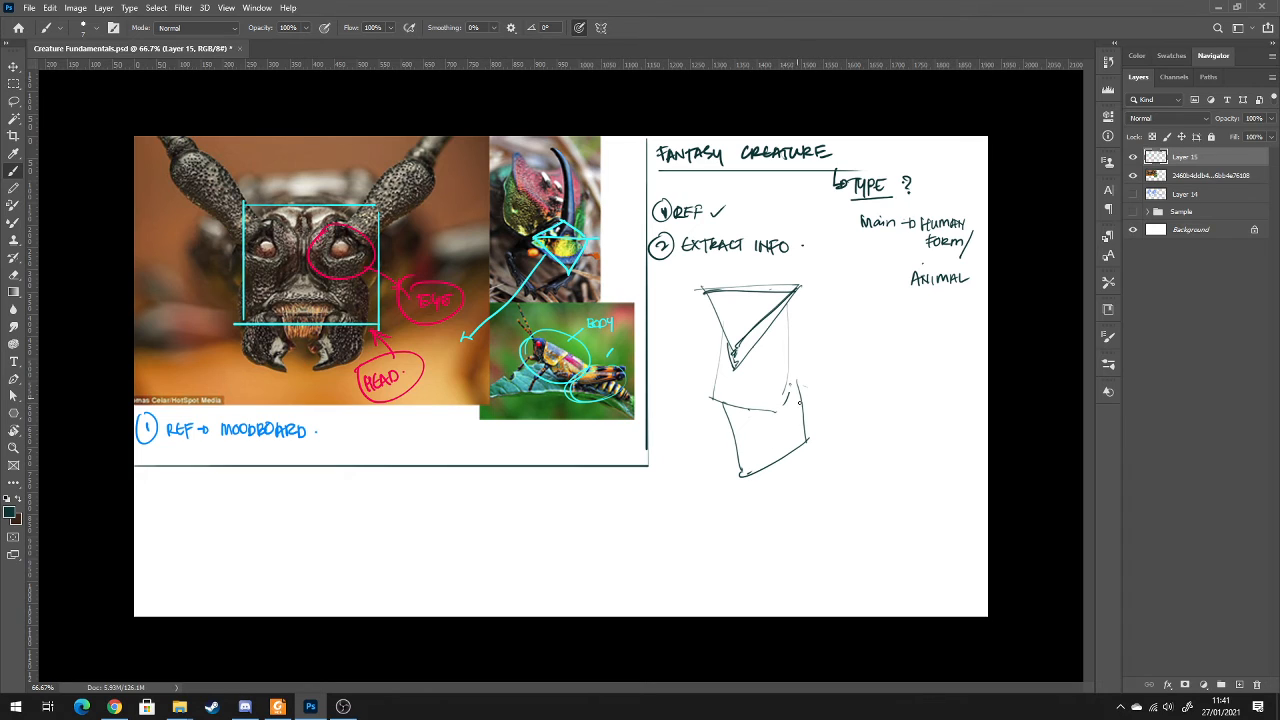
pyautogui.moveTo(710, 389); pyautogui.dragTo(794, 400)
pyautogui.moveTo(788, 306); pyautogui.dragTo(791, 402)
pyautogui.moveTo(719, 336)
pyautogui.mouseDown()
pyautogui.moveTo(722, 401)
pyautogui.moveTo(790, 400)
pyautogui.moveTo(789, 462)
pyautogui.mouseUp()
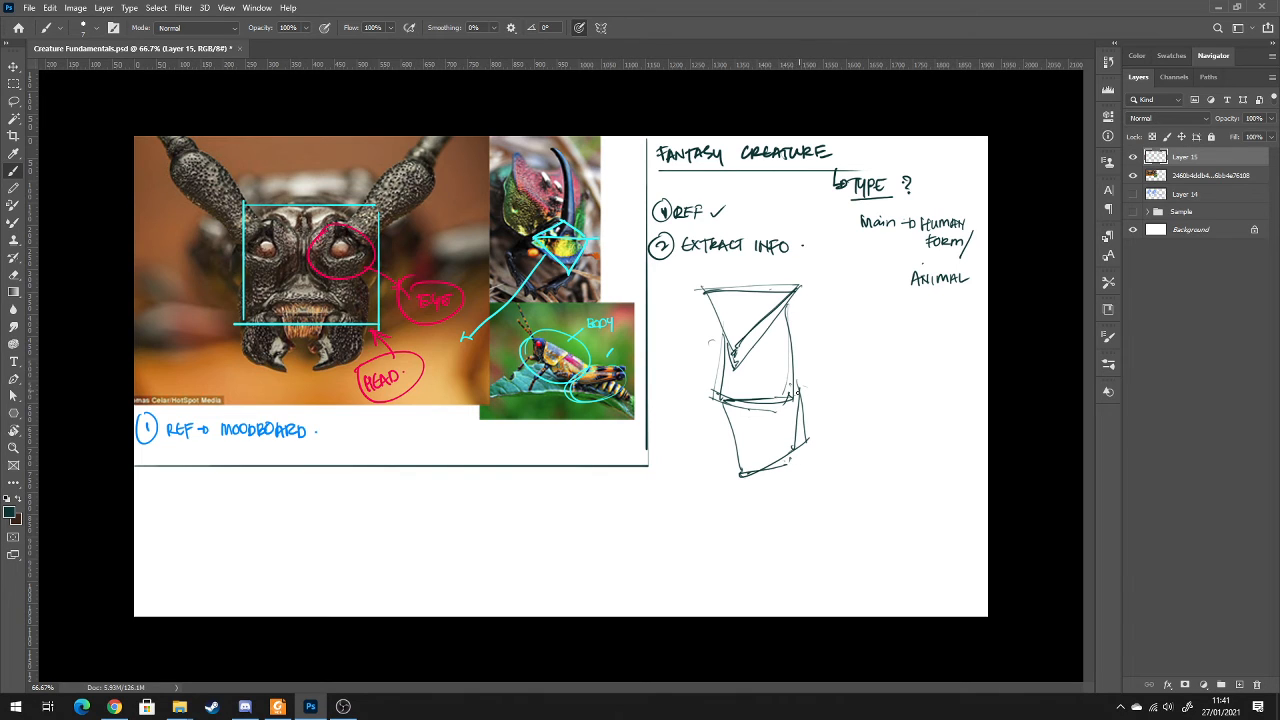
pyautogui.moveTo(802, 398)
pyautogui.mouseDown()
pyautogui.moveTo(821, 437)
pyautogui.moveTo(840, 387)
pyautogui.moveTo(813, 457)
pyautogui.mouseUp()
pyautogui.moveTo(833, 415)
pyautogui.mouseDown()
pyautogui.moveTo(760, 440)
pyautogui.moveTo(787, 407)
pyautogui.mouseUp()
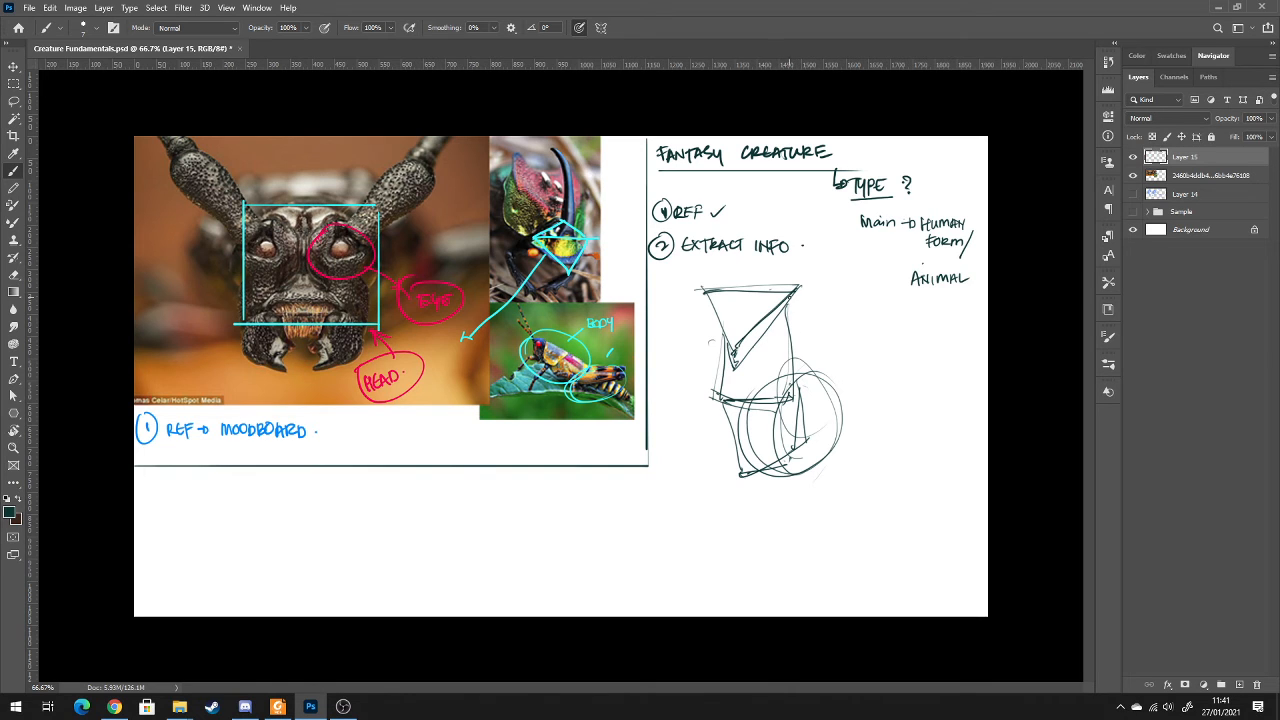
# Sketch two splayed, jointed legs under the creature's lower block and short arm strokes beside the triangle's upper corners
pyautogui.moveTo(734, 350); pyautogui.dragTo(736, 370)
pyautogui.moveTo(822, 406)
pyautogui.mouseDown()
pyautogui.moveTo(820, 450)
pyautogui.moveTo(865, 541)
pyautogui.mouseUp()
pyautogui.moveTo(748, 464); pyautogui.dragTo(740, 513)
pyautogui.moveTo(770, 459); pyautogui.dragTo(741, 515)
pyautogui.moveTo(749, 467); pyautogui.dragTo(722, 552)
pyautogui.moveTo(744, 512); pyautogui.dragTo(724, 557)
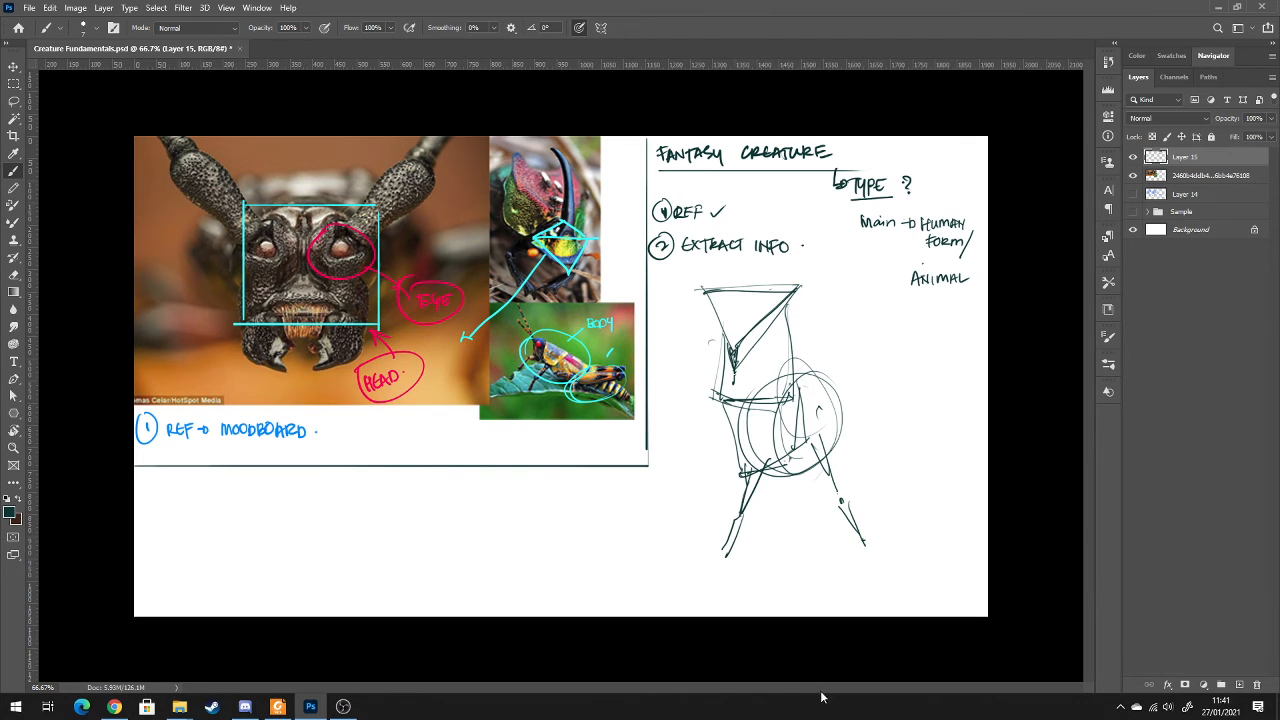
pyautogui.moveTo(864, 542); pyautogui.dragTo(878, 566)
pyautogui.moveTo(797, 305)
pyautogui.mouseDown()
pyautogui.moveTo(785, 314)
pyautogui.moveTo(809, 321)
pyautogui.mouseUp()
pyautogui.moveTo(710, 308); pyautogui.dragTo(694, 323)
# Handwrite a circled 3 with "Focal point" beside the creature sketch and loosely circle its upper body
pyautogui.moveTo(863, 334)
pyautogui.mouseDown()
pyautogui.moveTo(866, 346)
pyautogui.moveTo(862, 331)
pyautogui.moveTo(958, 352)
pyautogui.mouseUp()
pyautogui.moveTo(961, 336); pyautogui.dragTo(962, 352)
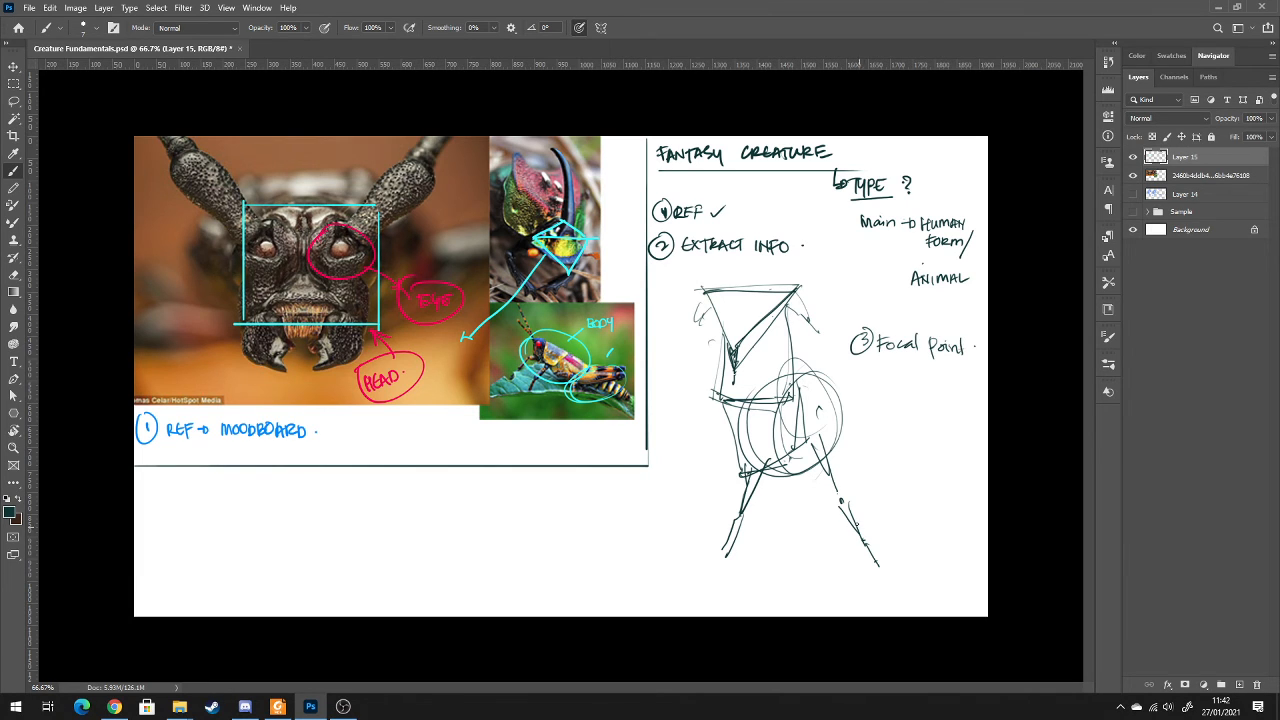
pyautogui.moveTo(684, 301)
pyautogui.mouseDown()
pyautogui.moveTo(812, 362)
pyautogui.moveTo(696, 408)
pyautogui.moveTo(654, 332)
pyautogui.mouseUp()
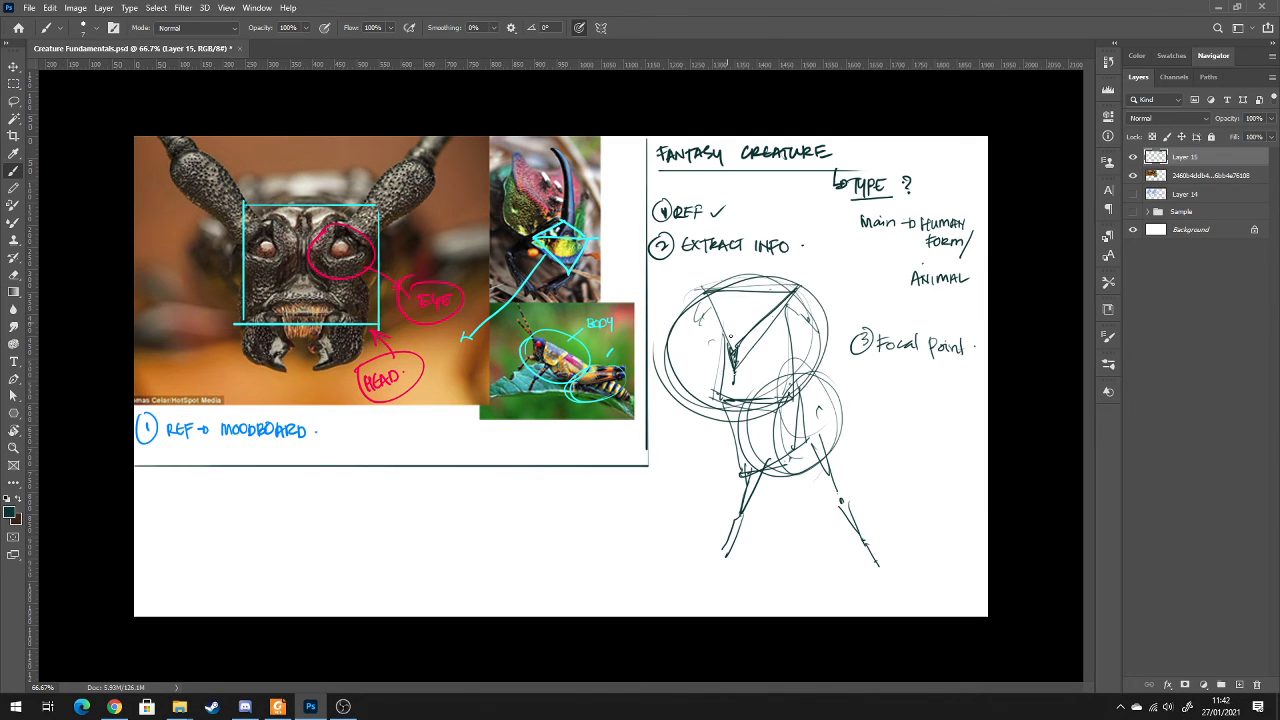
# Hide the insect photo layer and Layer 15, and make Layer 14 with the blue creature sketches visible and active
pyautogui.click(1133, 175)
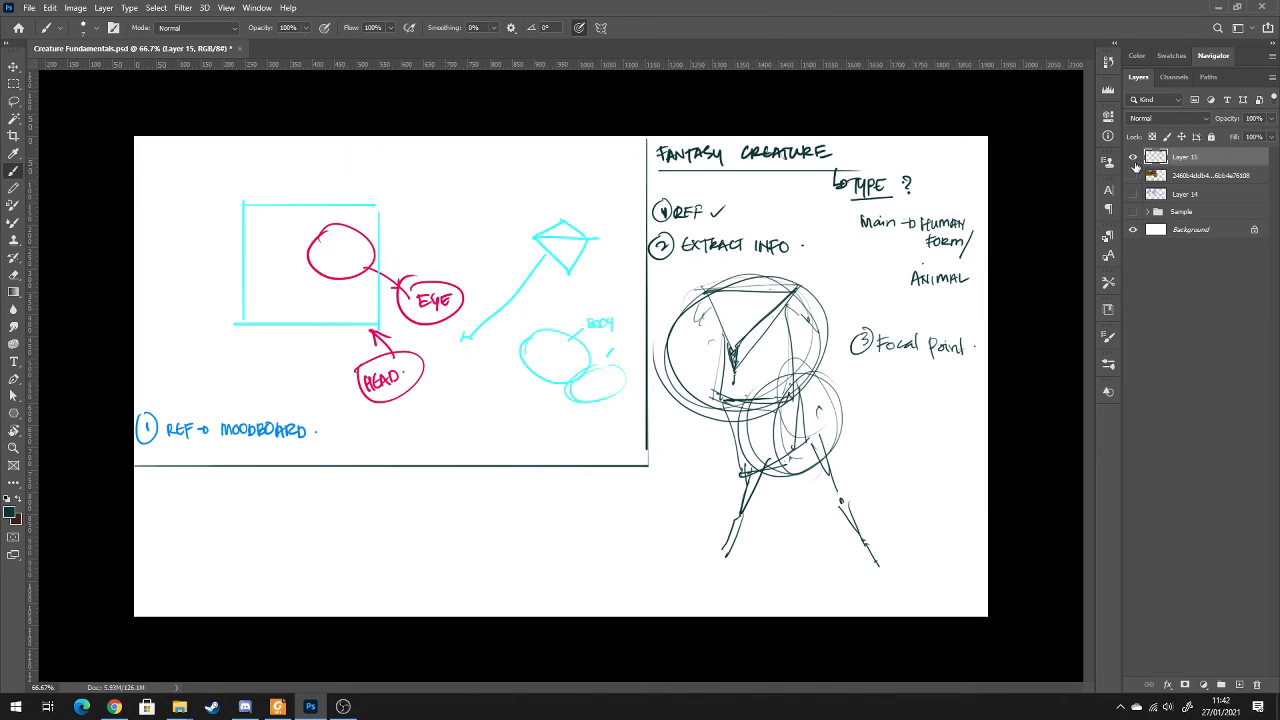
pyautogui.click(1133, 157)
pyautogui.click(1133, 193)
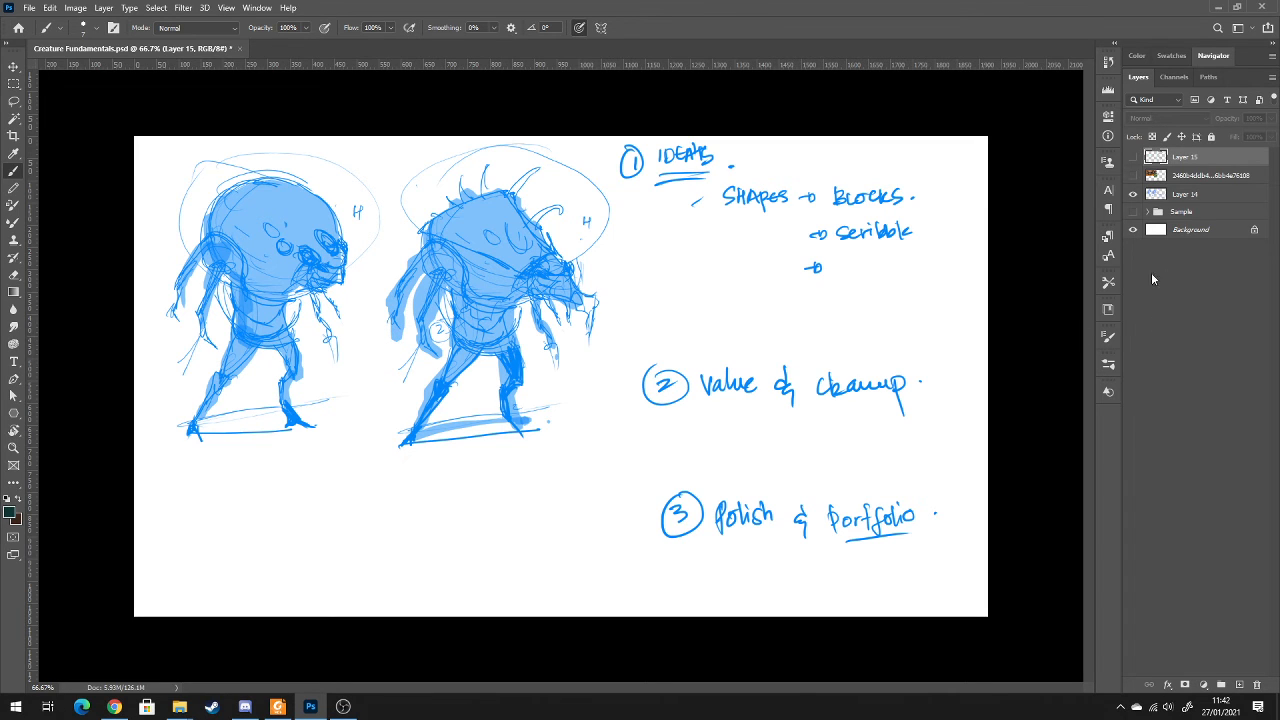
pyautogui.click(1203, 198)
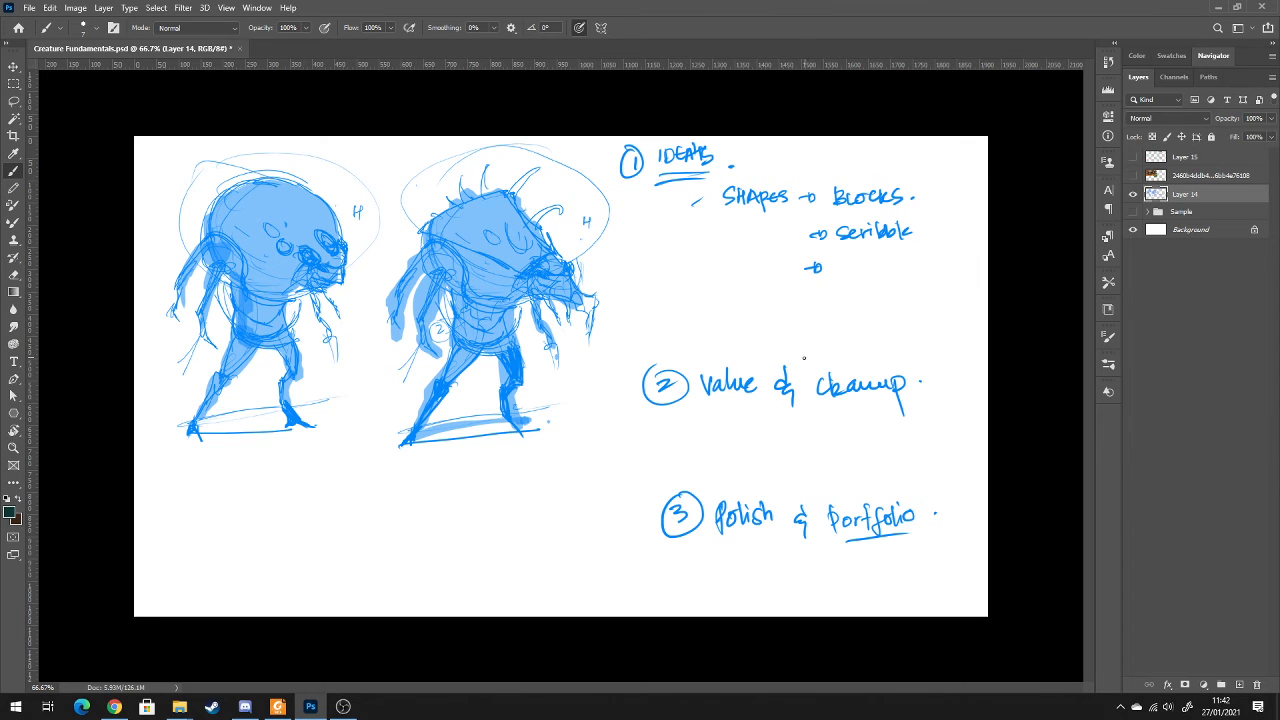
# Duplicate Layer 14, cut the two creature sketches from the copy and paste them onto a new layer
pyautogui.hotkey('ctrl', 'j')
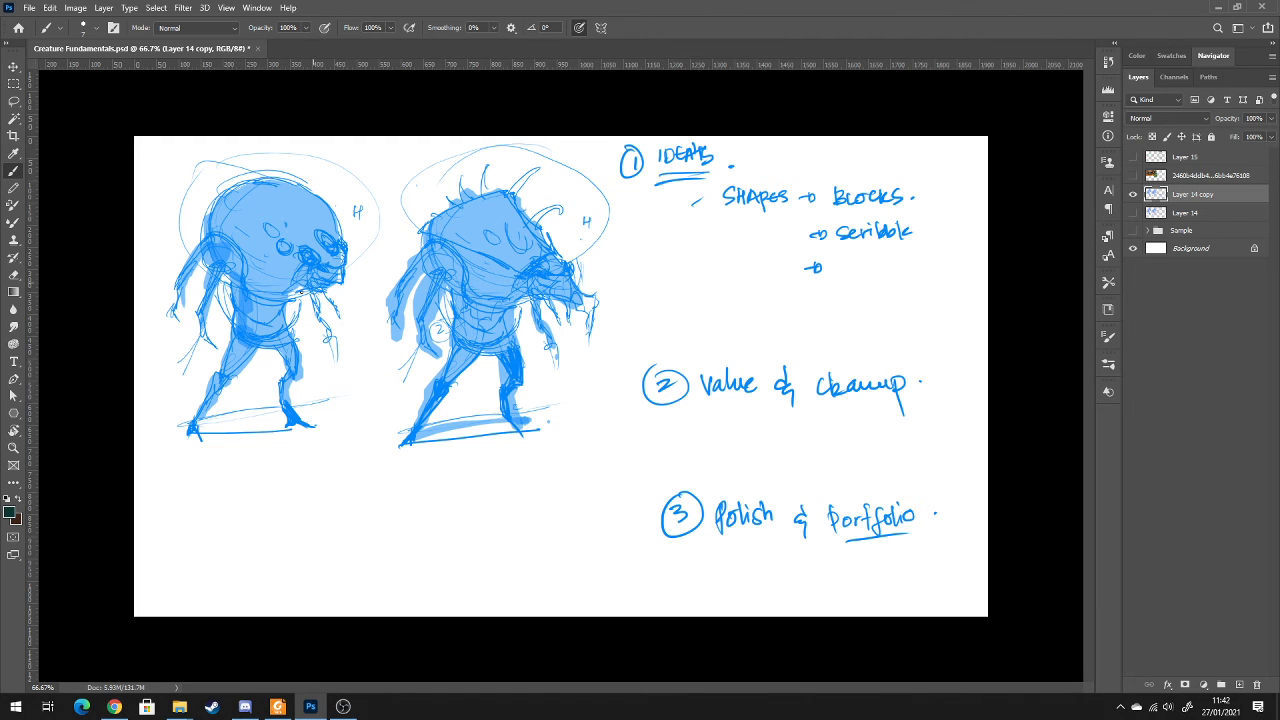
pyautogui.press('m')
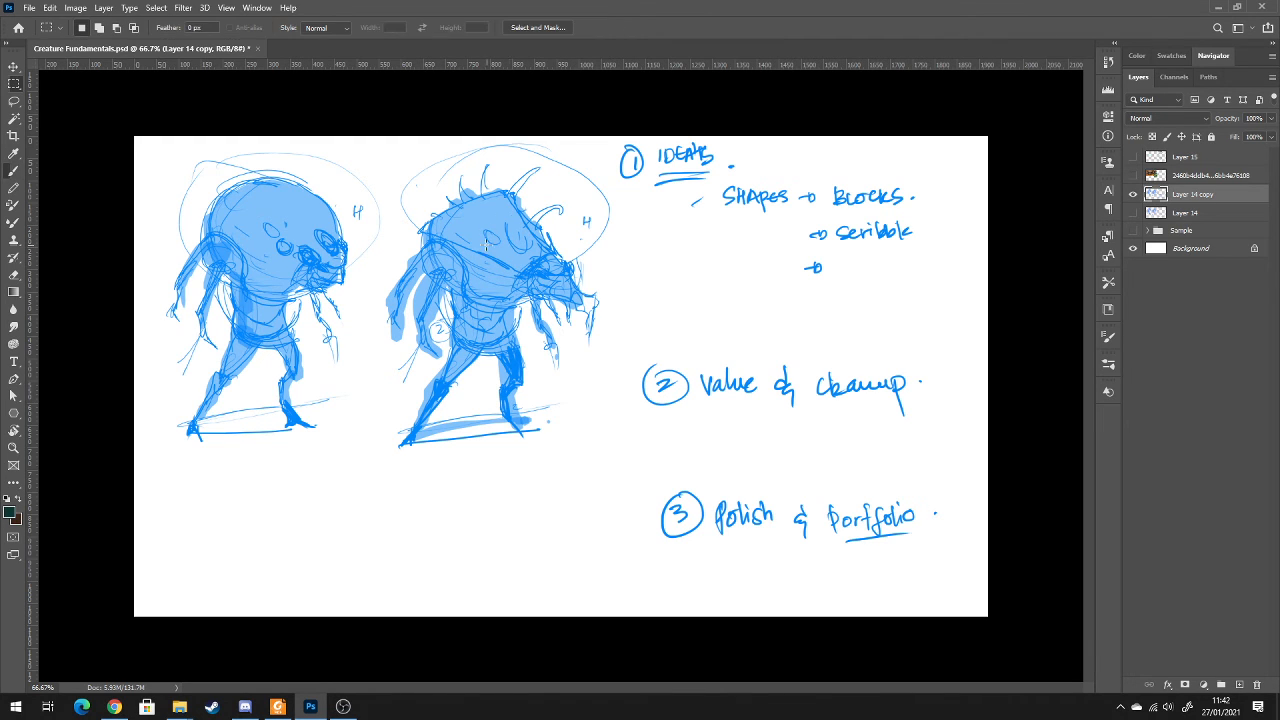
pyautogui.moveTo(274, 163)
pyautogui.mouseDown()
pyautogui.moveTo(174, 158)
pyautogui.moveTo(620, 500)
pyautogui.mouseUp()
pyautogui.moveTo(450, 411); pyautogui.dragTo(438, 407)
pyautogui.hotkey('ctrl', 'x')
pyautogui.hotkey('ctrl', 'v')
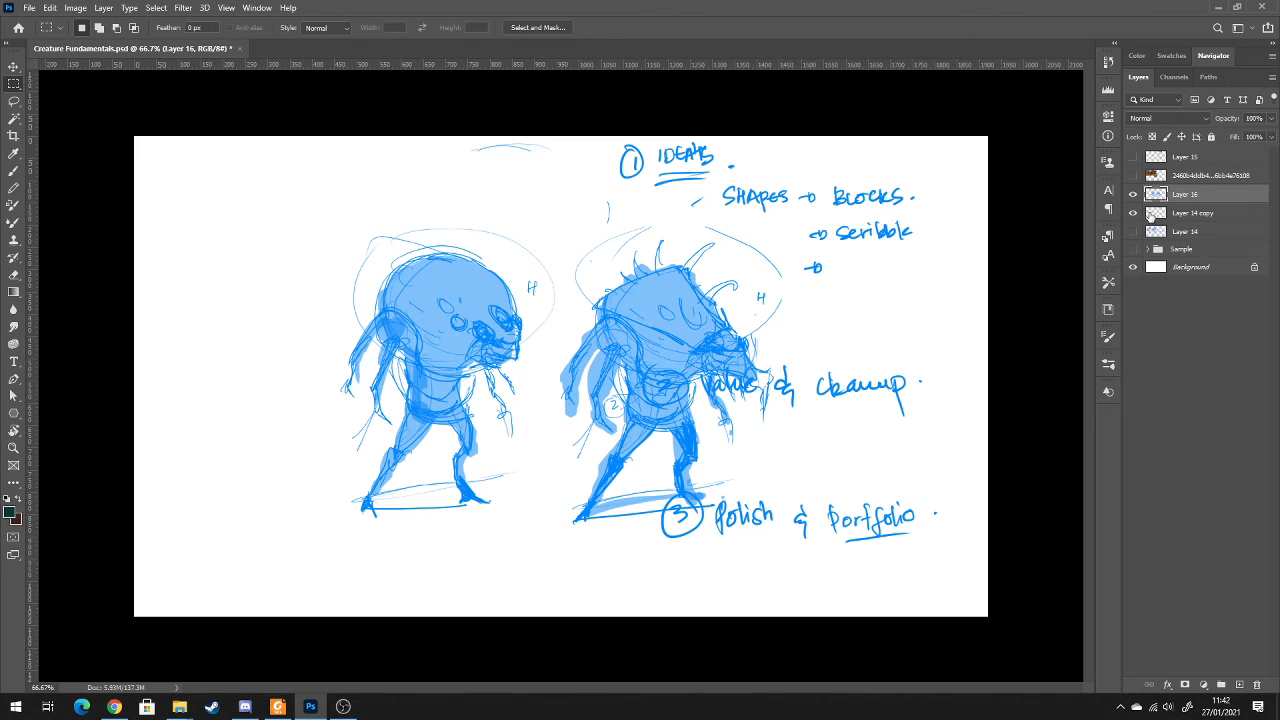
# Hide Layer 14 copy with the leftover notes and delete it
pyautogui.click(1195, 213)
pyautogui.click(1133, 213)
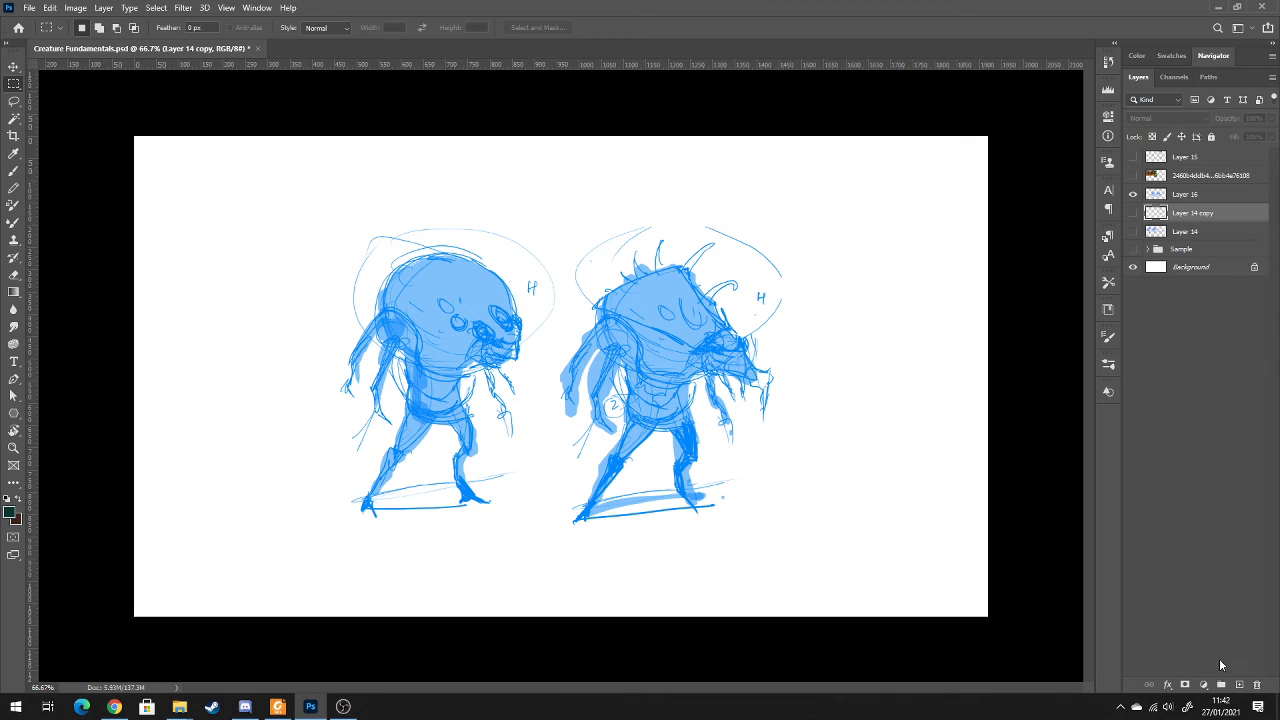
pyautogui.click(1258, 686)
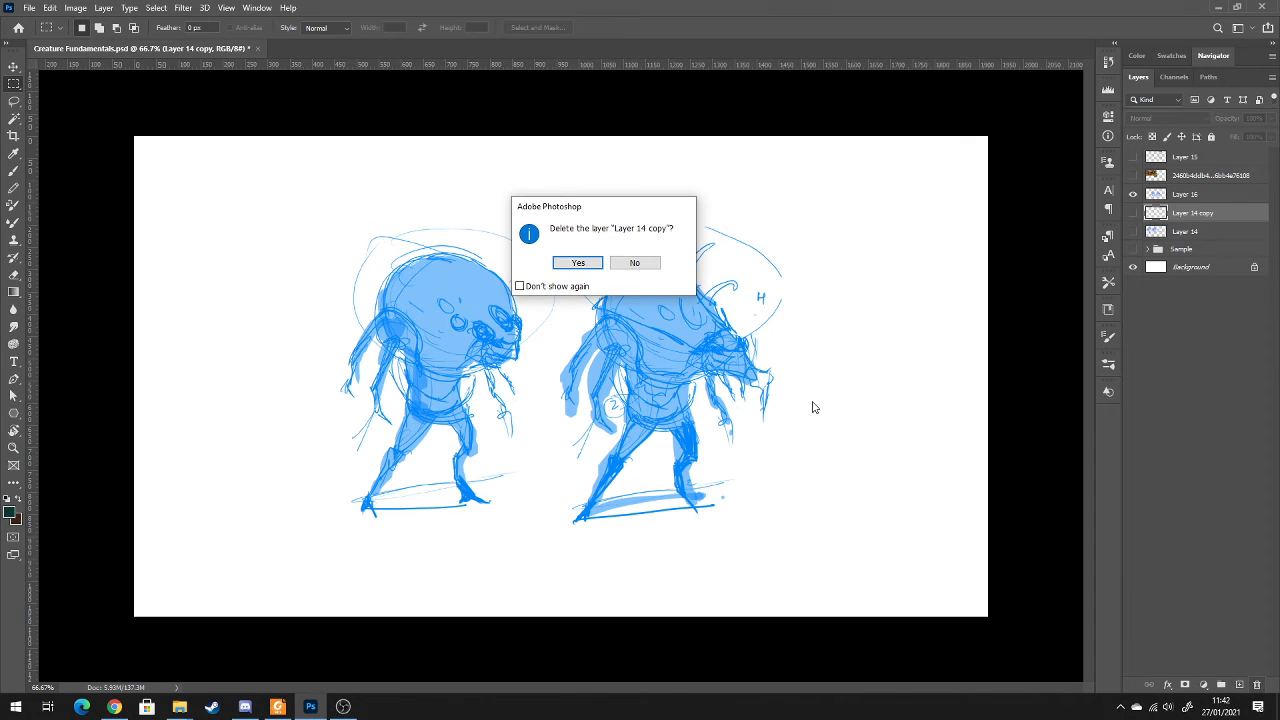
pyautogui.click(572, 266)
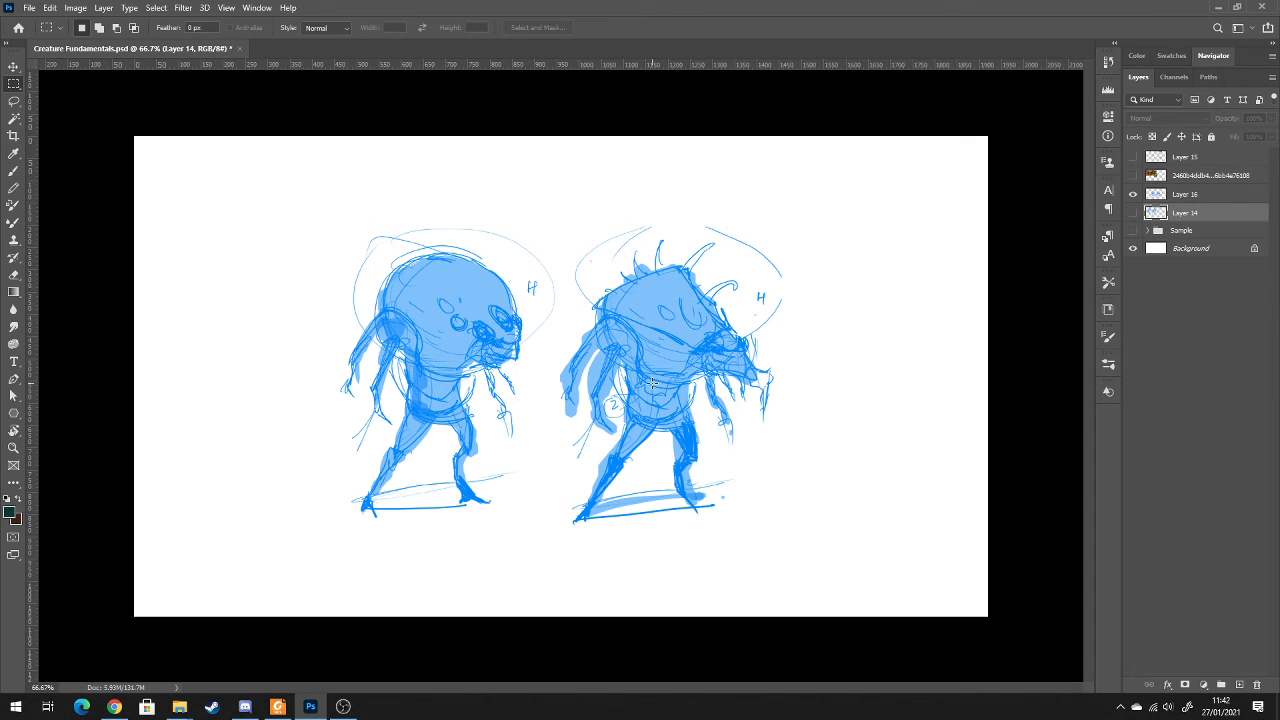
# Scale the two creature sketches on Layer 16 up to about 106% and position them slightly above and left of the canvas centre
pyautogui.press('v')
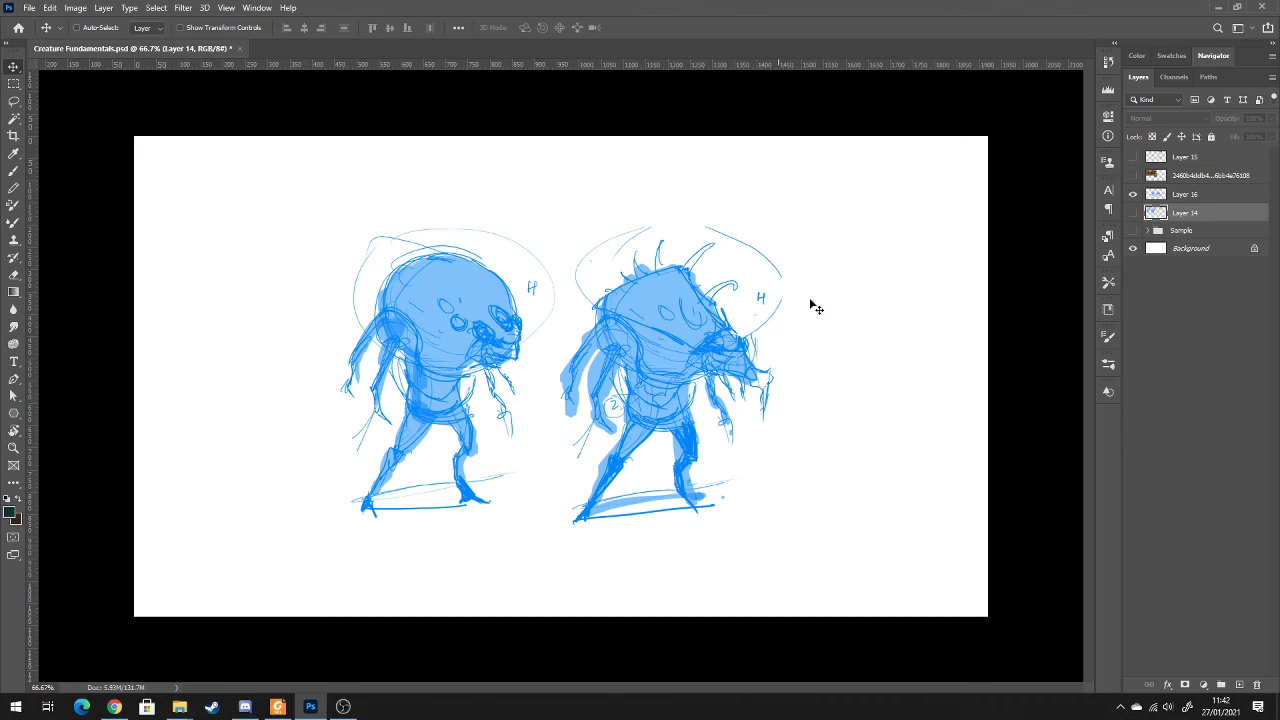
pyautogui.click(1188, 197)
pyautogui.moveTo(683, 338); pyautogui.dragTo(637, 299)
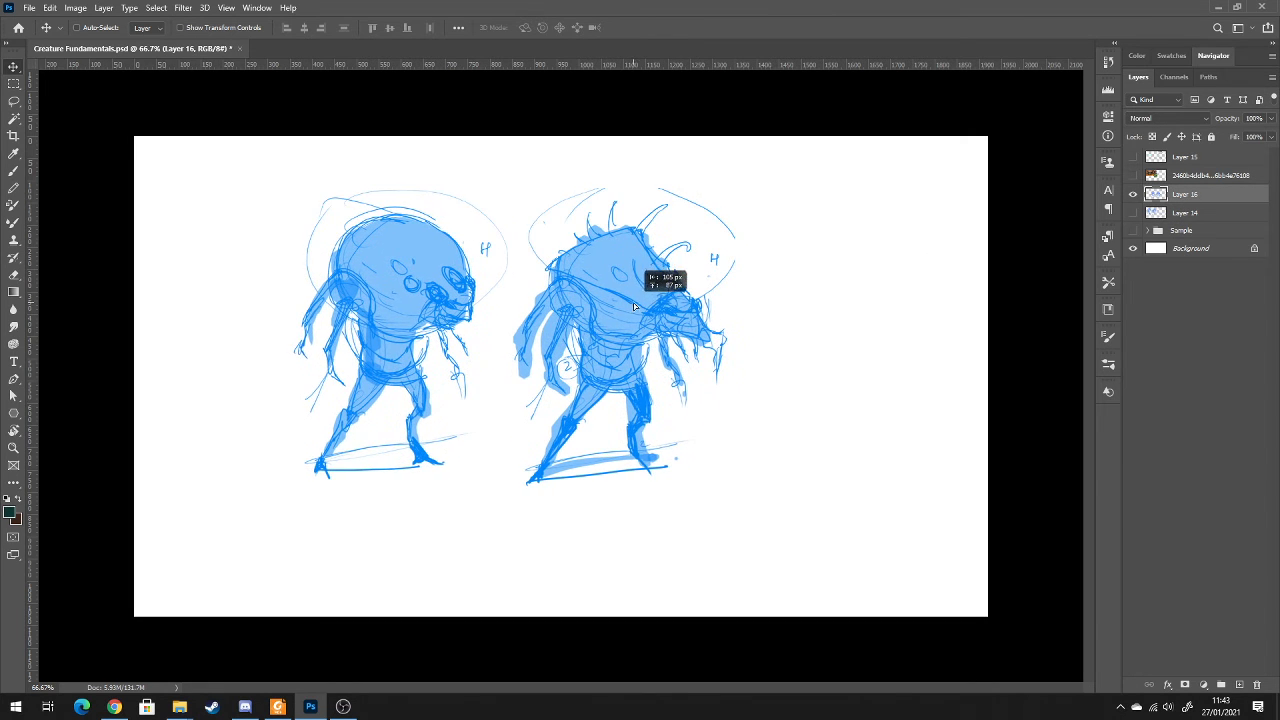
pyautogui.hotkey('ctrl', 't')
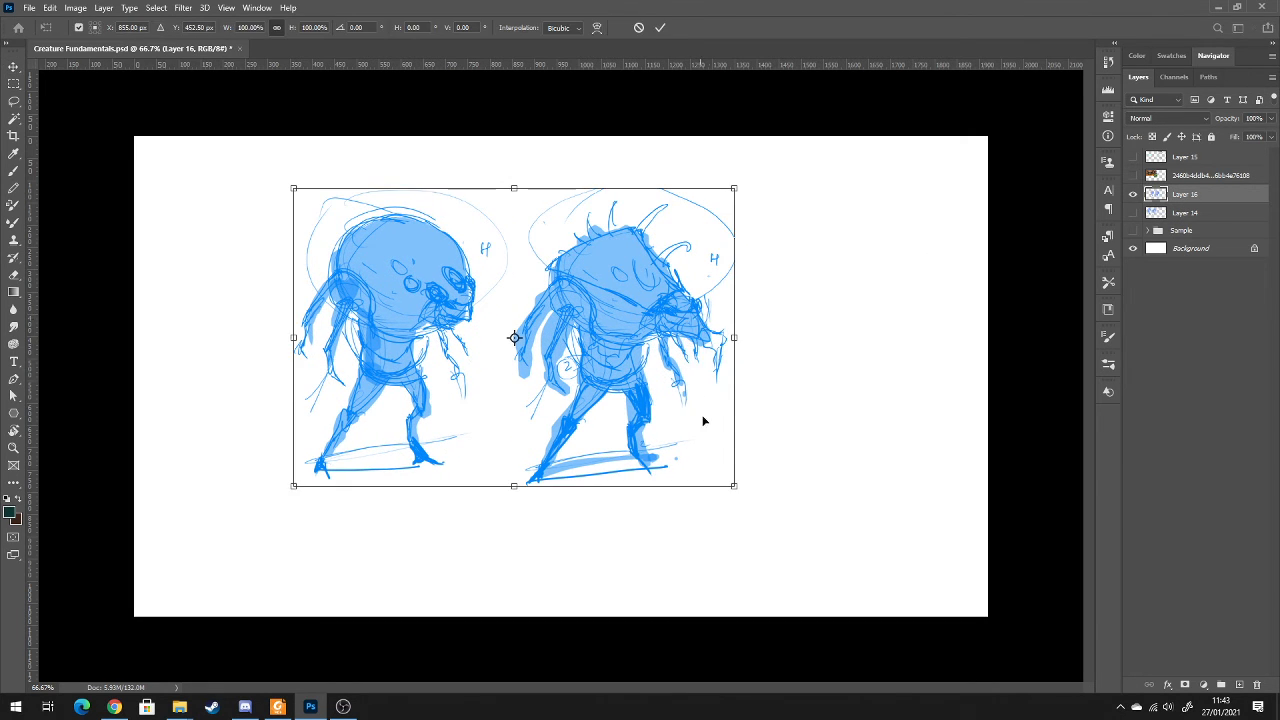
pyautogui.moveTo(735, 487); pyautogui.dragTo(752, 517)
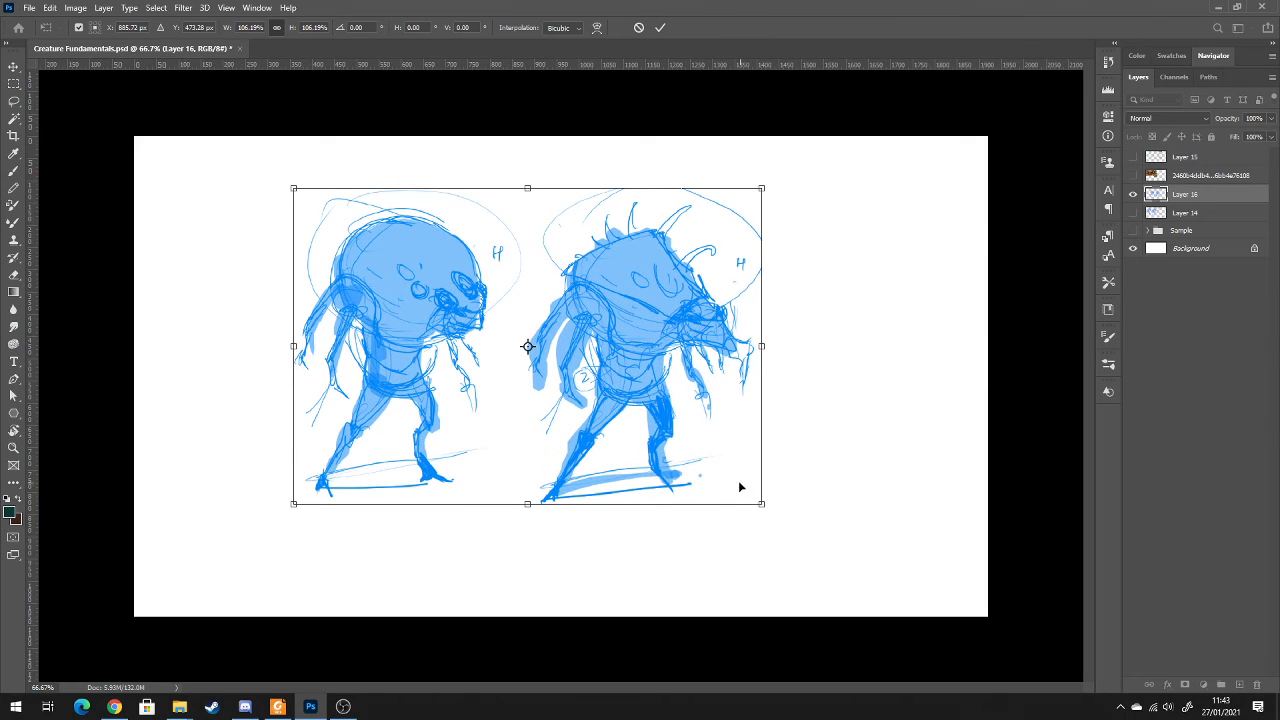
pyautogui.press('Return')
pyautogui.moveTo(660, 400)
pyautogui.mouseDown()
pyautogui.moveTo(701, 422)
pyautogui.moveTo(680, 416)
pyautogui.mouseUp()
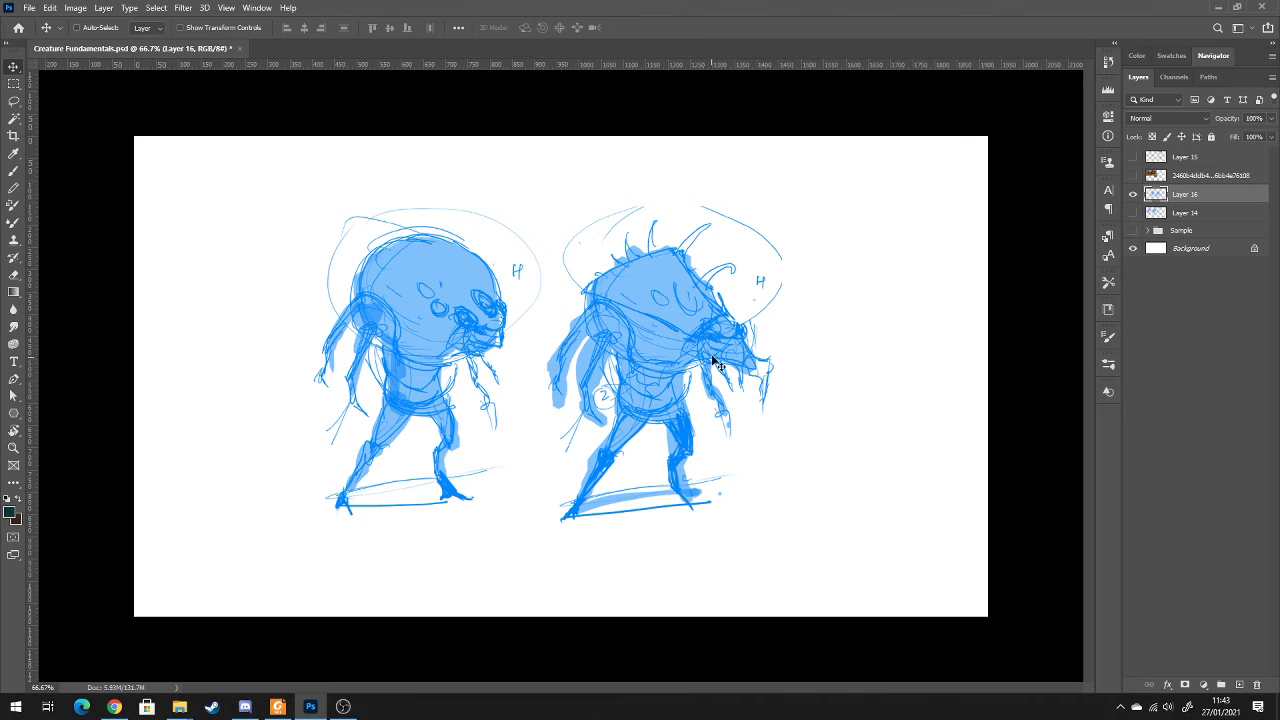
# Outline the spiky creature's angular head shell, snout, eye and jaw line with thin dark brush strokes at 100% opacity
pyautogui.press('b')
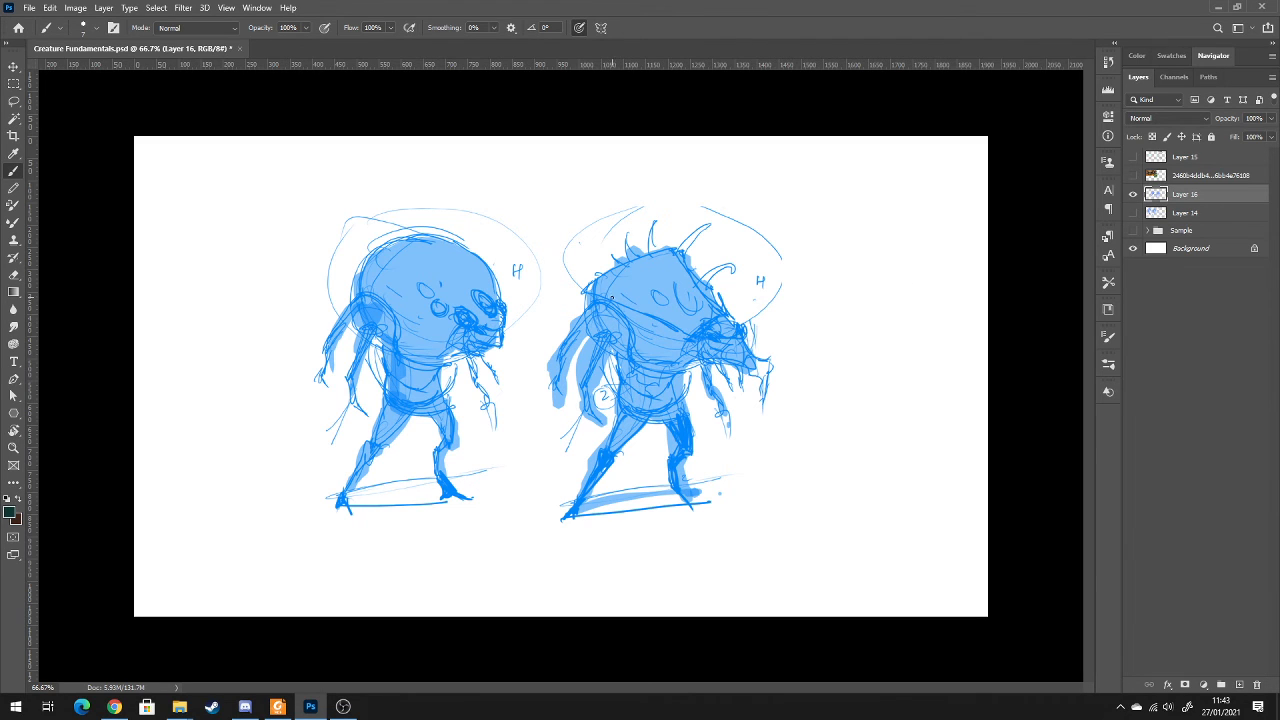
pyautogui.moveTo(593, 295)
pyautogui.mouseDown()
pyautogui.moveTo(686, 246)
pyautogui.moveTo(720, 302)
pyautogui.mouseUp()
pyautogui.moveTo(604, 305)
pyautogui.mouseDown()
pyautogui.moveTo(633, 340)
pyautogui.moveTo(663, 344)
pyautogui.moveTo(731, 320)
pyautogui.mouseUp()
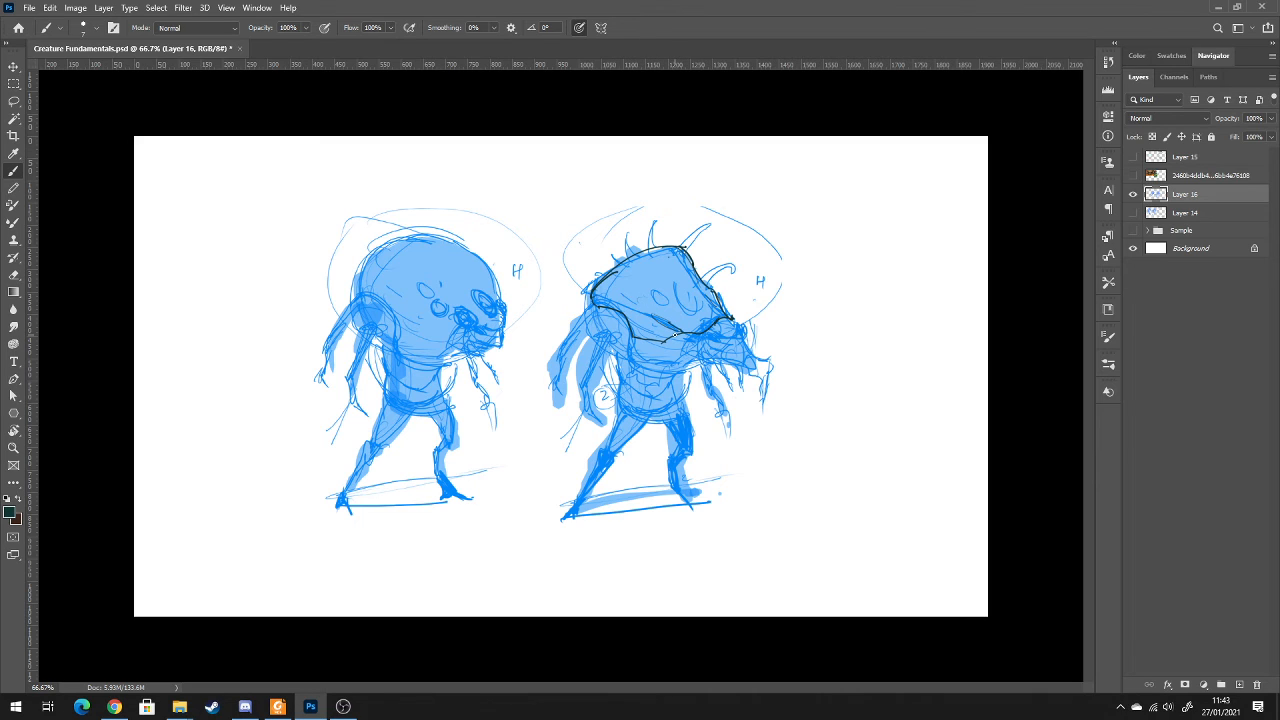
pyautogui.moveTo(654, 340)
pyautogui.mouseDown()
pyautogui.moveTo(722, 342)
pyautogui.moveTo(710, 338)
pyautogui.moveTo(740, 327)
pyautogui.moveTo(761, 336)
pyautogui.moveTo(741, 339)
pyautogui.moveTo(750, 354)
pyautogui.moveTo(712, 344)
pyautogui.moveTo(755, 365)
pyautogui.mouseUp()
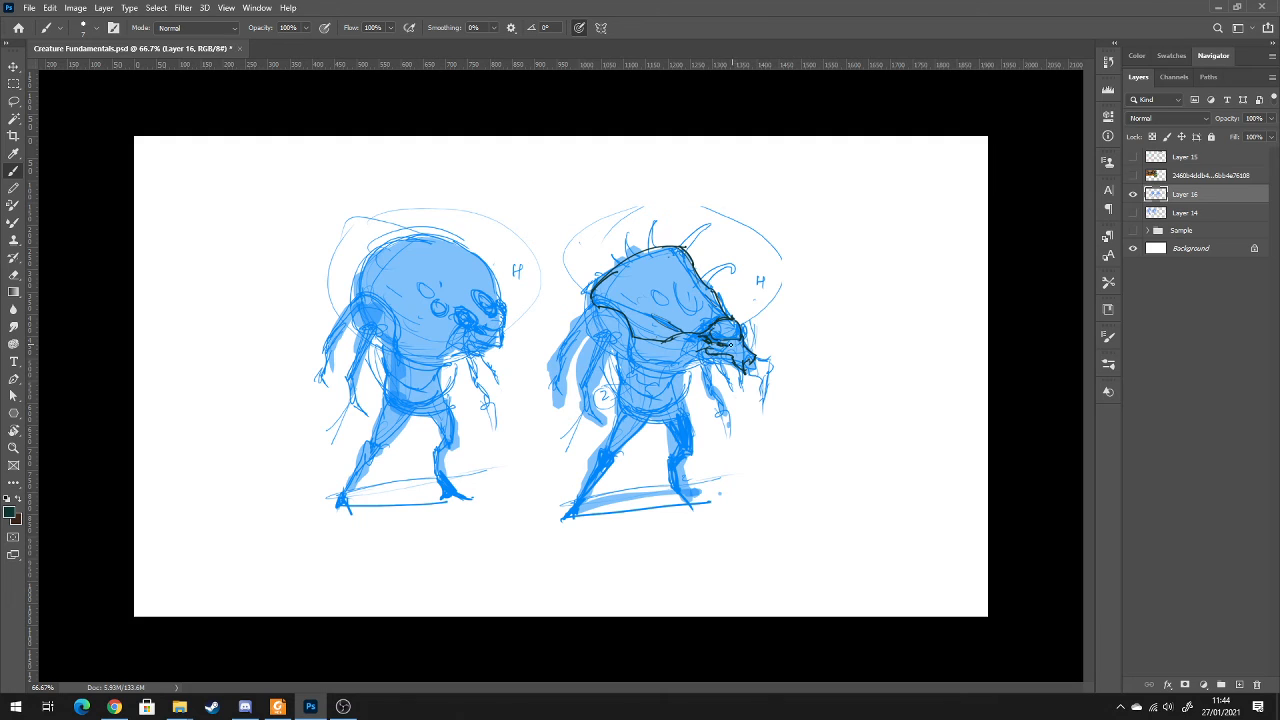
pyautogui.moveTo(724, 343)
pyautogui.mouseDown()
pyautogui.moveTo(740, 349)
pyautogui.moveTo(707, 344)
pyautogui.moveTo(679, 365)
pyautogui.moveTo(620, 338)
pyautogui.mouseUp()
# Ink the spiky creature's arms and torso, and add jagged spines and eye spots to its head shell
pyautogui.moveTo(603, 384)
pyautogui.mouseDown()
pyautogui.moveTo(619, 346)
pyautogui.moveTo(597, 378)
pyautogui.moveTo(593, 453)
pyautogui.moveTo(614, 422)
pyautogui.mouseUp()
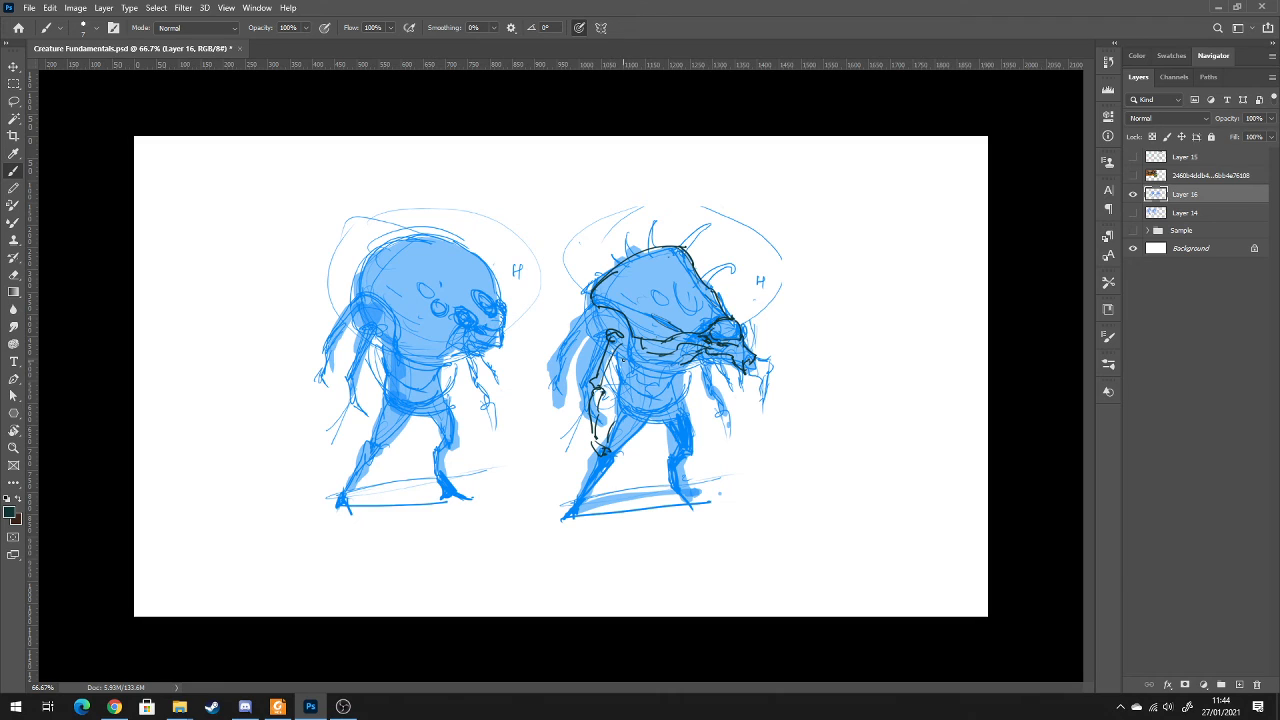
pyautogui.moveTo(627, 346); pyautogui.dragTo(621, 364)
pyautogui.moveTo(644, 384); pyautogui.dragTo(679, 370)
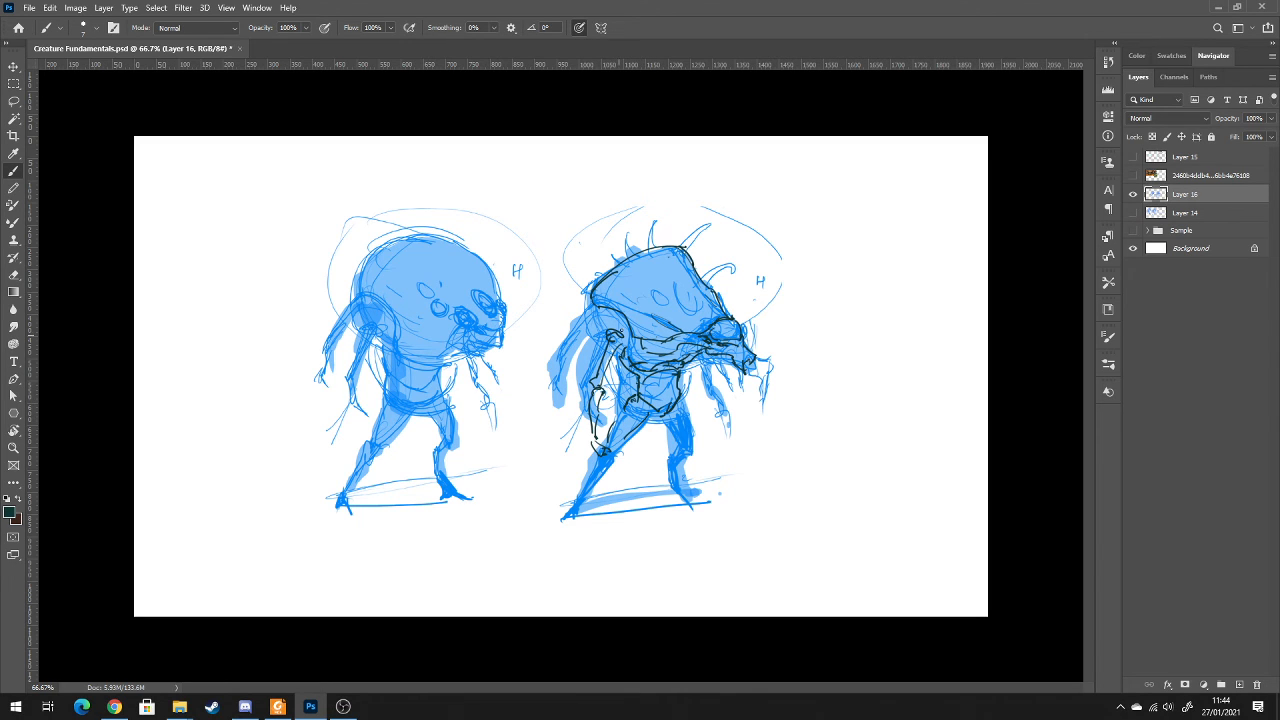
pyautogui.moveTo(598, 320)
pyautogui.mouseDown()
pyautogui.moveTo(575, 352)
pyautogui.moveTo(564, 412)
pyautogui.mouseUp()
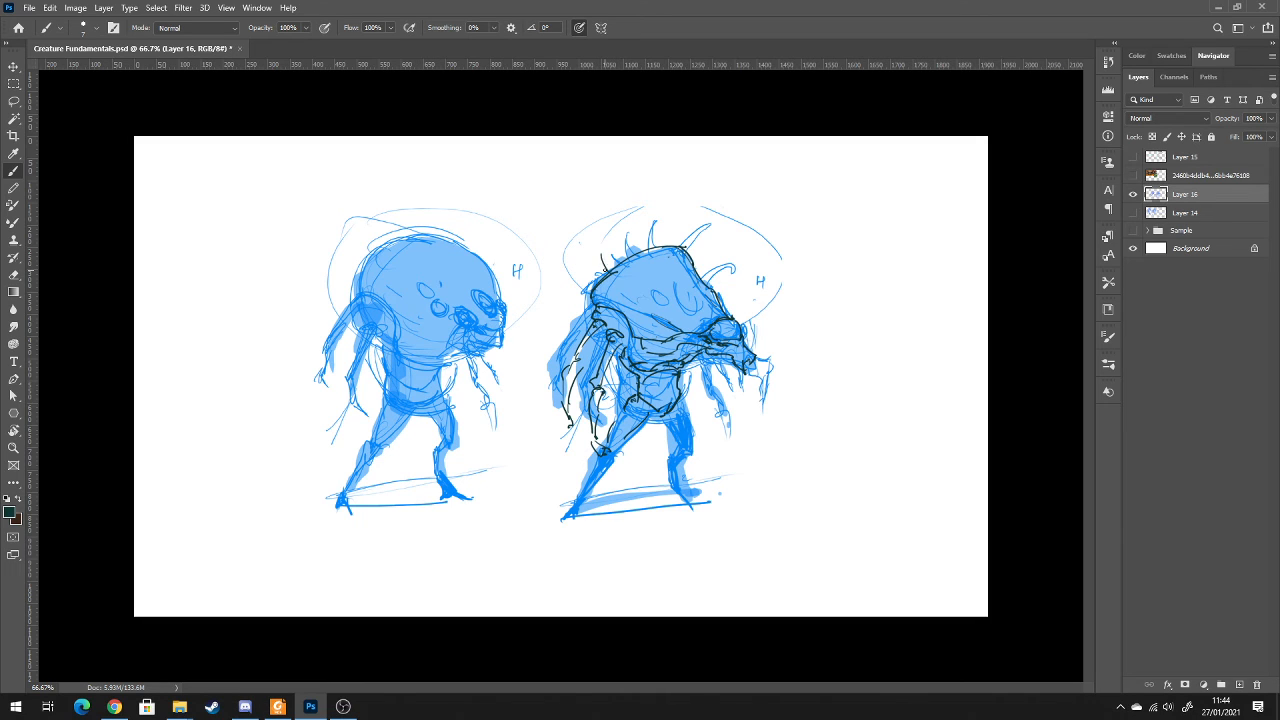
pyautogui.moveTo(618, 256); pyautogui.dragTo(626, 212)
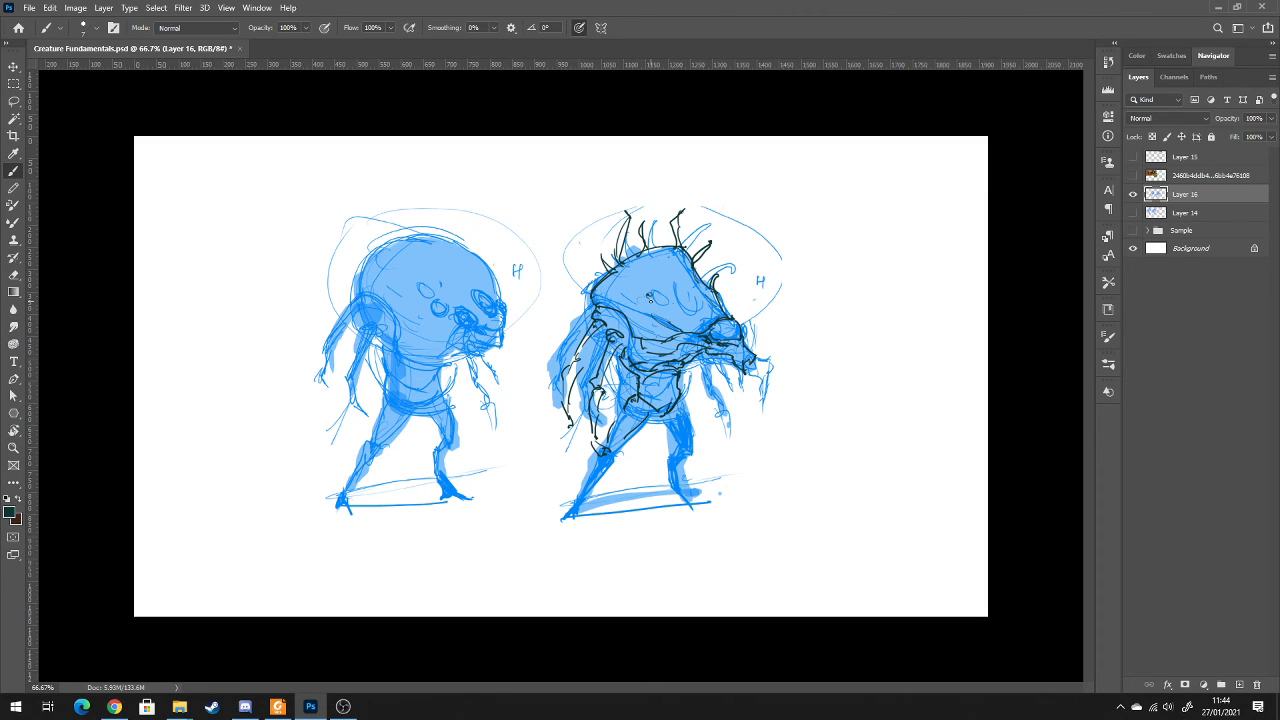
pyautogui.moveTo(649, 297); pyautogui.dragTo(651, 297)
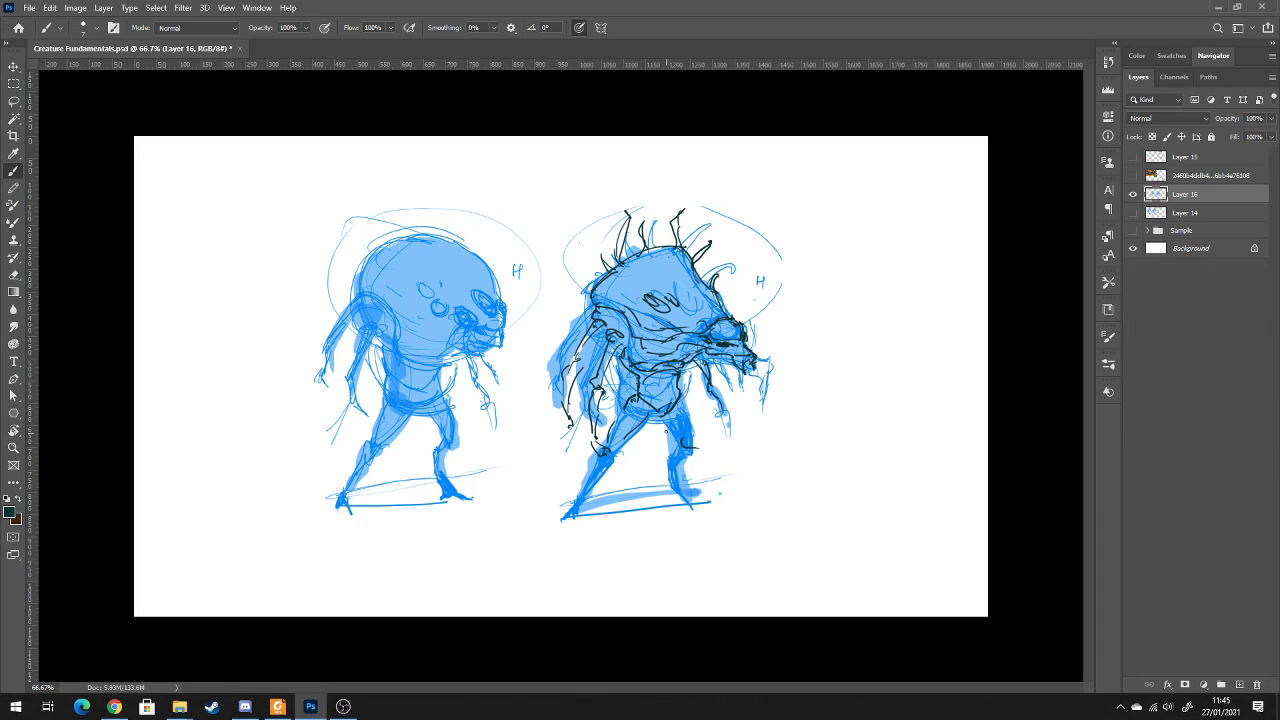
# Outline the round-headed creature's domed skull, eyes and jaw in dark lines, extending the dome up and behind the original shape
pyautogui.moveTo(358, 288)
pyautogui.mouseDown()
pyautogui.moveTo(477, 275)
pyautogui.moveTo(457, 255)
pyautogui.moveTo(486, 296)
pyautogui.mouseUp()
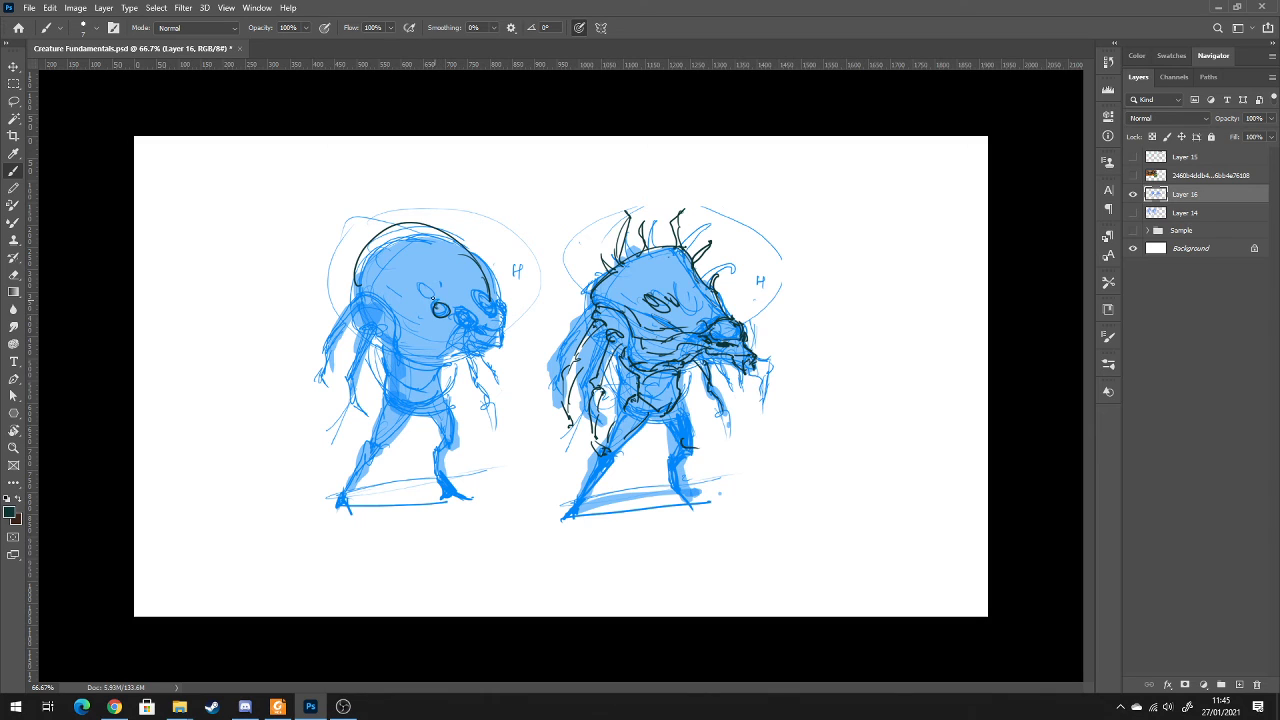
pyautogui.moveTo(456, 312); pyautogui.dragTo(492, 326)
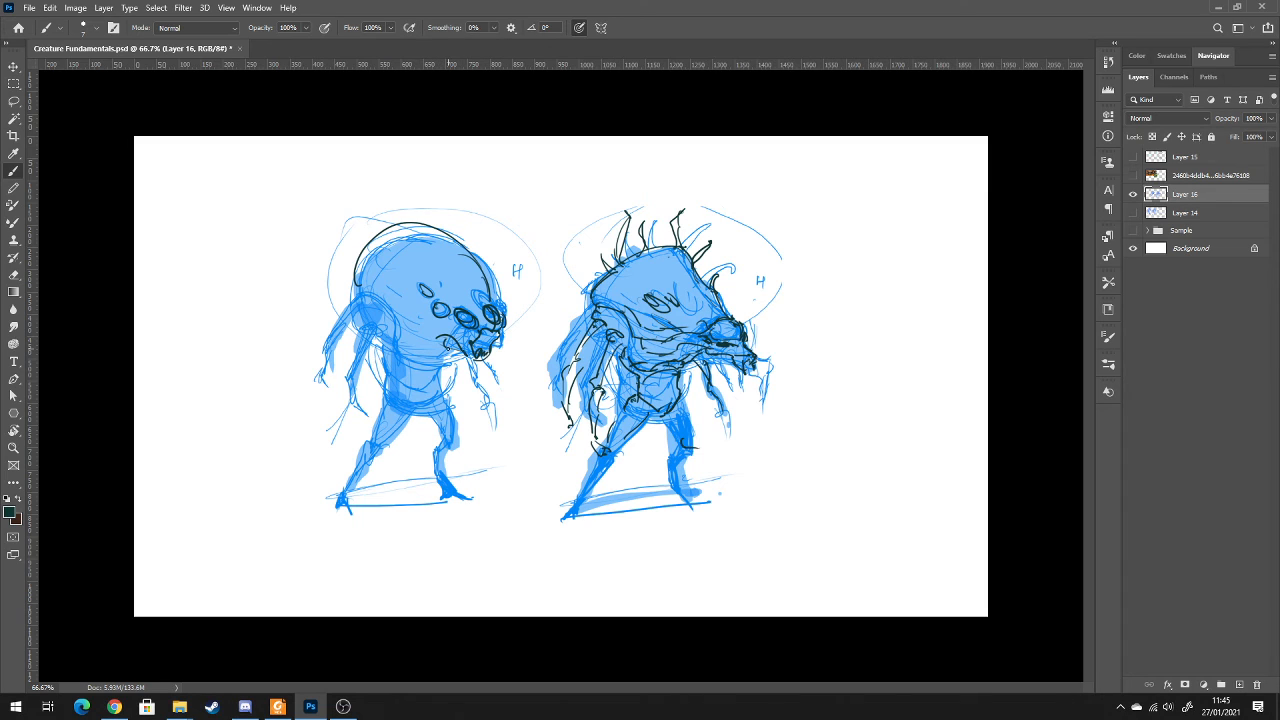
pyautogui.moveTo(400, 340)
pyautogui.mouseDown()
pyautogui.moveTo(438, 356)
pyautogui.moveTo(358, 280)
pyautogui.moveTo(343, 246)
pyautogui.moveTo(445, 246)
pyautogui.mouseUp()
pyautogui.moveTo(381, 223)
pyautogui.mouseDown()
pyautogui.moveTo(453, 230)
pyautogui.moveTo(493, 275)
pyautogui.mouseUp()
pyautogui.moveTo(487, 285); pyautogui.dragTo(479, 262)
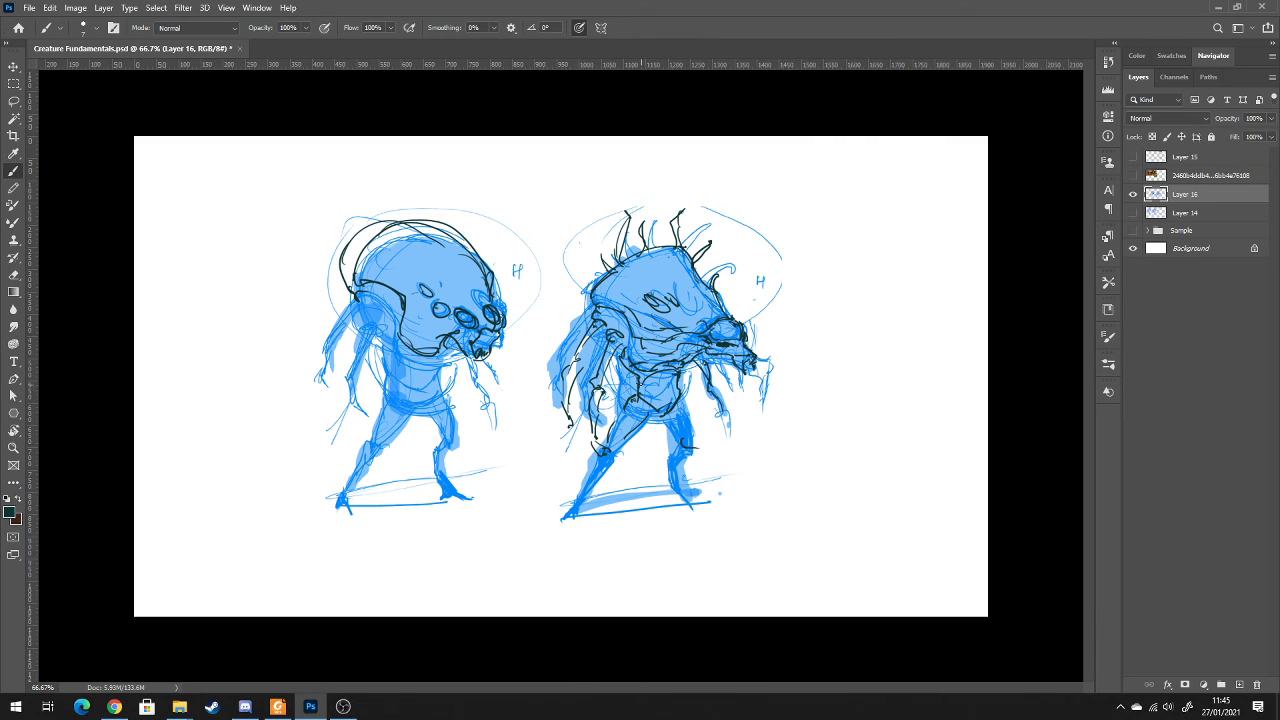
# Fill both creatures' heads with dark teal using an 80 px brush at 70% opacity
pyautogui.press(']')
pyautogui.press(']')
pyautogui.press(']')
pyautogui.press(']')
pyautogui.press(']')
pyautogui.press(']')
pyautogui.press(']')
pyautogui.press(']')
pyautogui.press('7')
pyautogui.moveTo(440, 258)
pyautogui.mouseDown()
pyautogui.moveTo(405, 249)
pyautogui.moveTo(356, 272)
pyautogui.moveTo(415, 280)
pyautogui.moveTo(420, 305)
pyautogui.moveTo(435, 300)
pyautogui.moveTo(405, 252)
pyautogui.mouseUp()
pyautogui.moveTo(416, 322)
pyautogui.mouseDown()
pyautogui.moveTo(418, 338)
pyautogui.moveTo(465, 336)
pyautogui.moveTo(486, 302)
pyautogui.moveTo(428, 238)
pyautogui.moveTo(475, 260)
pyautogui.mouseUp()
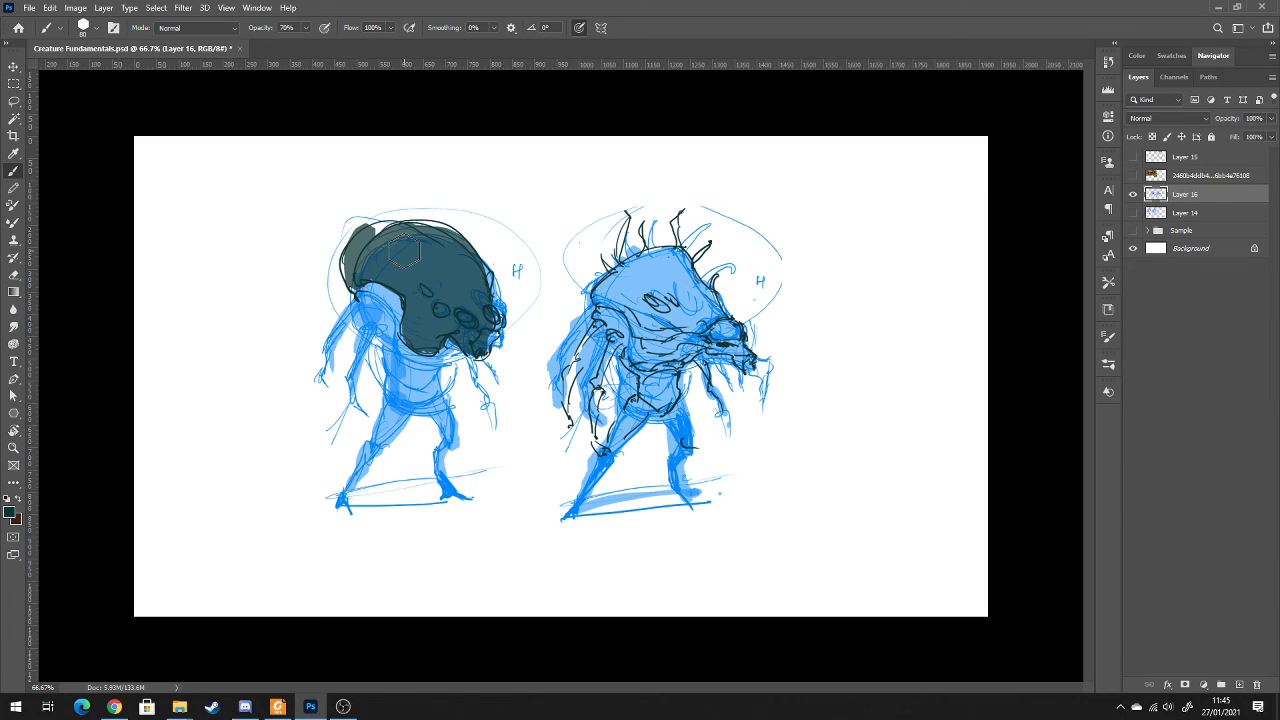
pyautogui.moveTo(378, 234)
pyautogui.mouseDown()
pyautogui.moveTo(418, 219)
pyautogui.moveTo(448, 226)
pyautogui.mouseUp()
pyautogui.moveTo(340, 284); pyautogui.dragTo(342, 244)
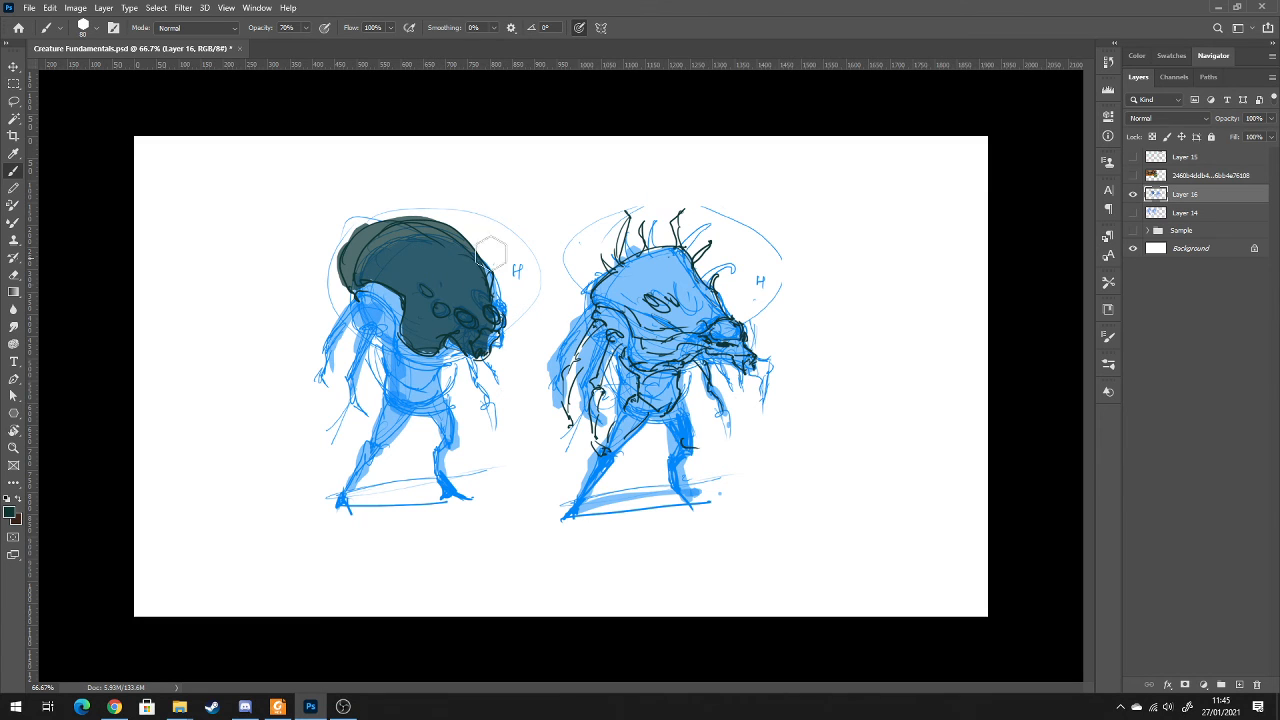
pyautogui.moveTo(640, 280)
pyautogui.mouseDown()
pyautogui.moveTo(628, 318)
pyautogui.moveTo(645, 292)
pyautogui.moveTo(655, 345)
pyautogui.moveTo(652, 260)
pyautogui.moveTo(685, 340)
pyautogui.moveTo(668, 338)
pyautogui.moveTo(736, 345)
pyautogui.moveTo(670, 255)
pyautogui.moveTo(610, 268)
pyautogui.moveTo(618, 315)
pyautogui.moveTo(682, 340)
pyautogui.moveTo(600, 318)
pyautogui.moveTo(670, 358)
pyautogui.moveTo(645, 370)
pyautogui.moveTo(690, 355)
pyautogui.mouseUp()
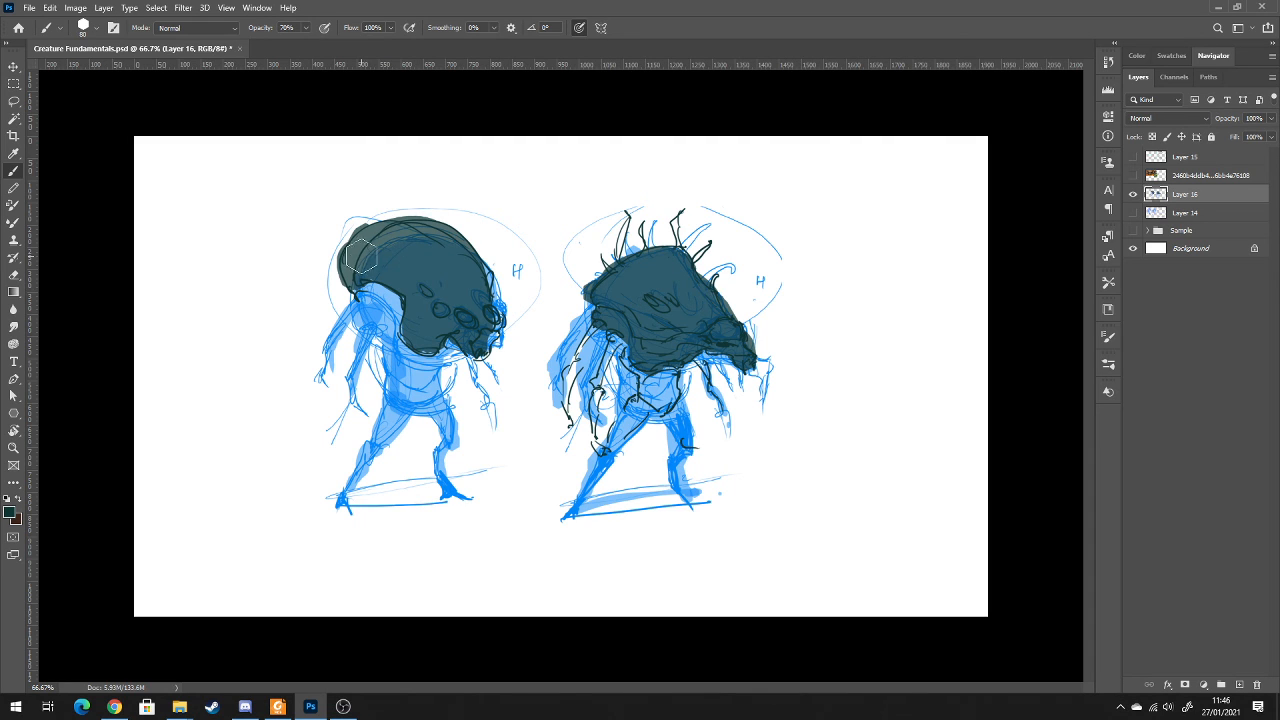
# Darken the back and lower edge of the round-headed creature's head, and dab pale highlights on its eyes and face with a 30 px brush
pyautogui.moveTo(352, 252)
pyautogui.mouseDown()
pyautogui.moveTo(348, 278)
pyautogui.moveTo(392, 268)
pyautogui.moveTo(415, 348)
pyautogui.moveTo(440, 350)
pyautogui.mouseUp()
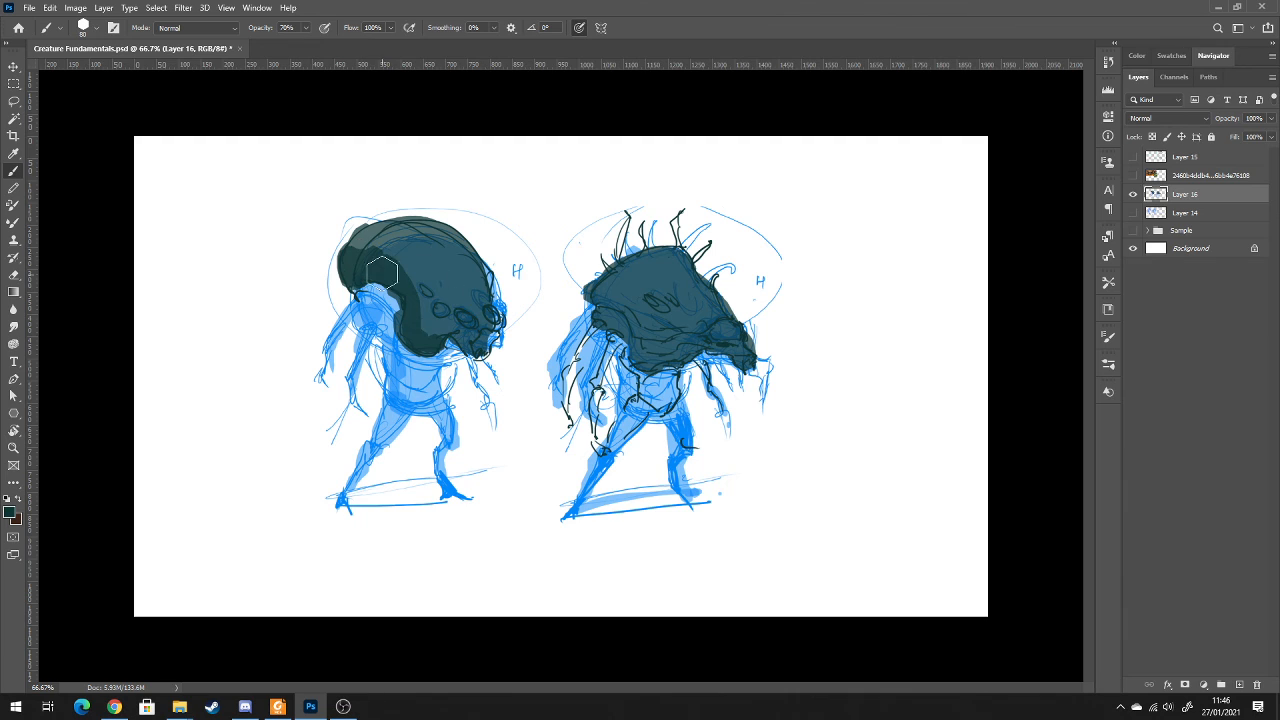
pyautogui.moveTo(382, 272)
pyautogui.mouseDown()
pyautogui.moveTo(453, 275)
pyautogui.moveTo(453, 295)
pyautogui.moveTo(423, 290)
pyautogui.moveTo(463, 339)
pyautogui.moveTo(419, 289)
pyautogui.moveTo(437, 318)
pyautogui.moveTo(482, 337)
pyautogui.moveTo(478, 321)
pyautogui.moveTo(472, 346)
pyautogui.moveTo(467, 314)
pyautogui.moveTo(493, 315)
pyautogui.moveTo(433, 296)
pyautogui.mouseUp()
pyautogui.press('x')
pyautogui.moveTo(488, 328); pyautogui.dragTo(487, 348)
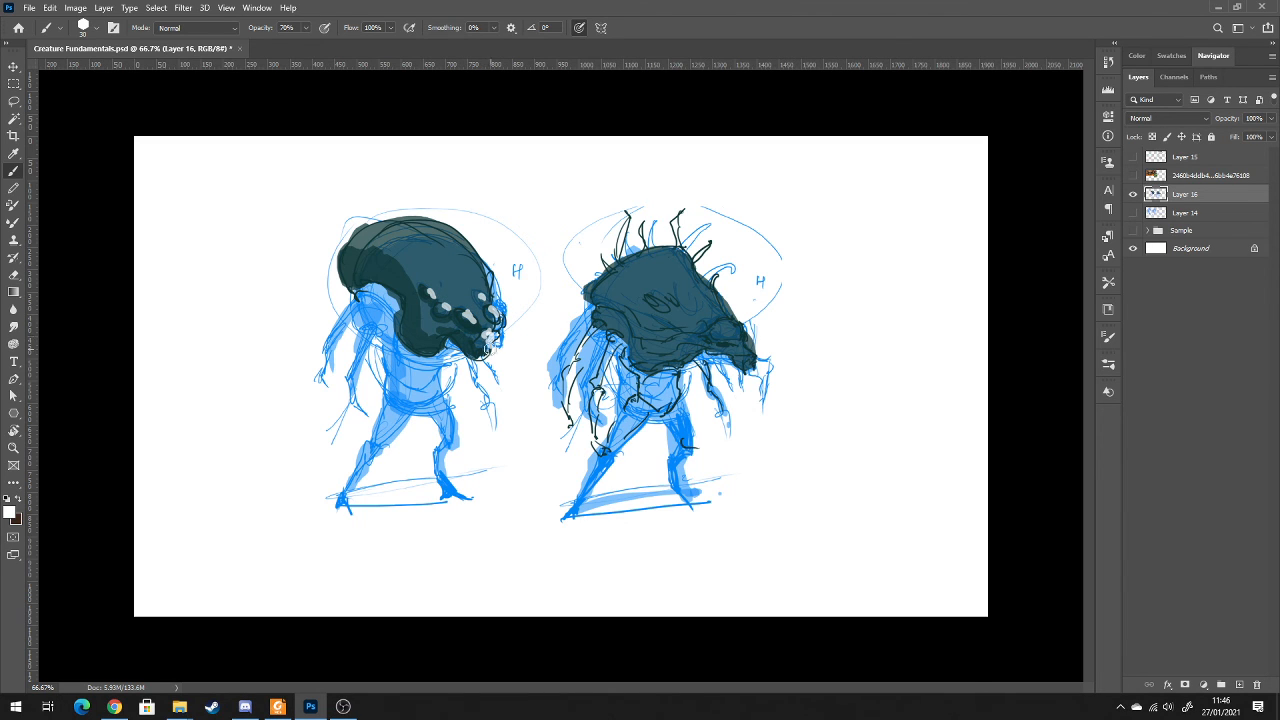
pyautogui.moveTo(468, 298)
pyautogui.mouseDown()
pyautogui.moveTo(446, 253)
pyautogui.moveTo(468, 296)
pyautogui.mouseUp()
pyautogui.keyDown('alt'); pyautogui.click(450, 316); pyautogui.keyUp('alt')
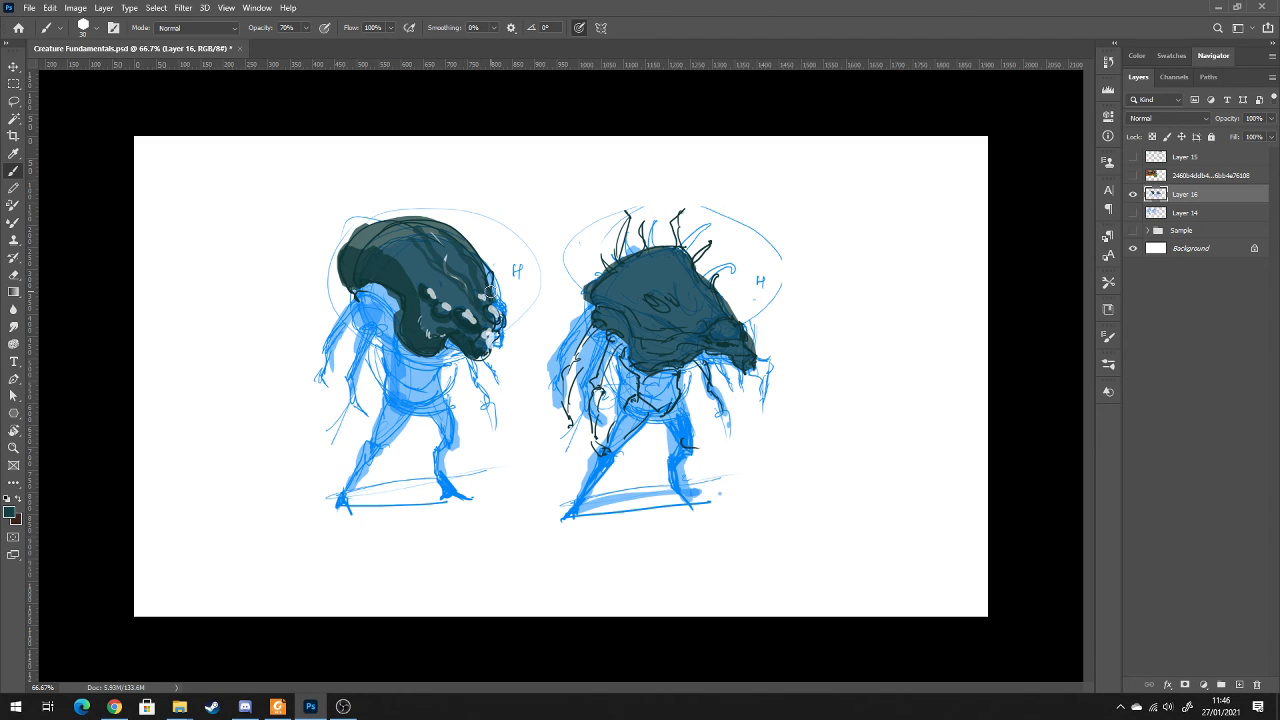
# Erase the stray blue lines in front of the round-headed creature's face with a 100 px eraser, undoing the last excess stroke
pyautogui.press('e')
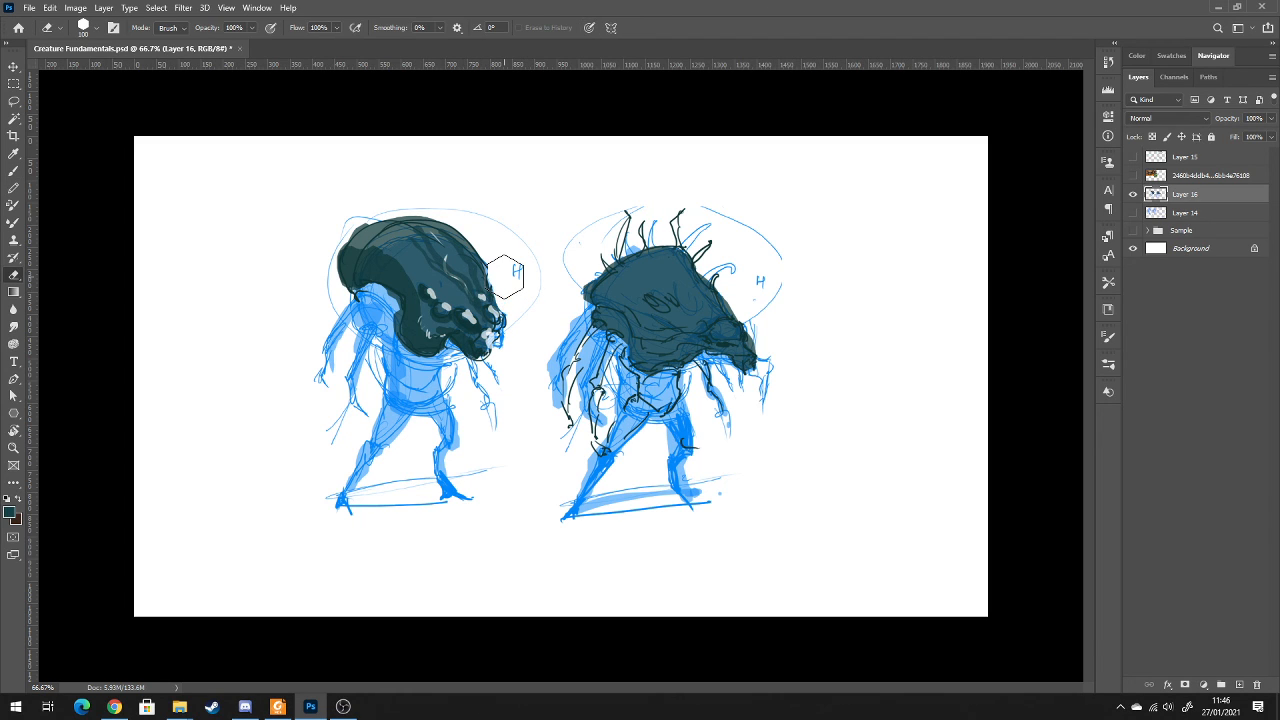
pyautogui.moveTo(524, 330); pyautogui.dragTo(422, 358)
pyautogui.hotkey('ctrl', 'z')
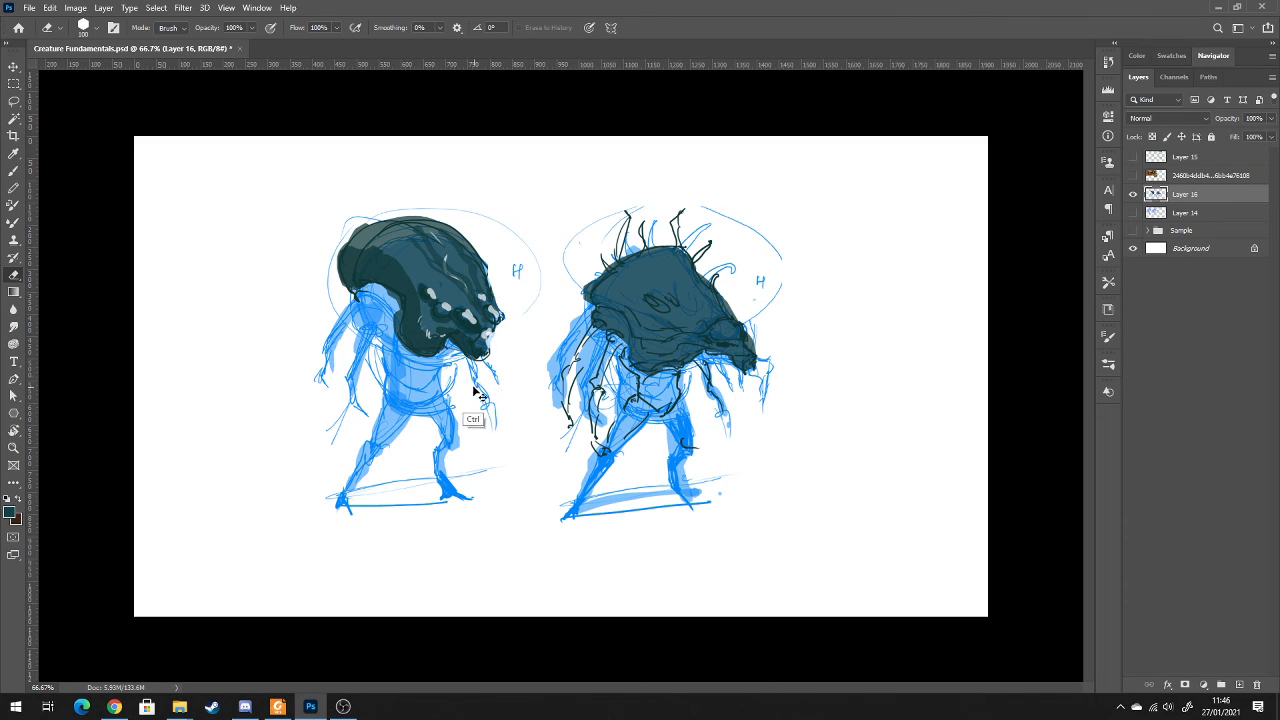
# Paint sampled grey-teal midtones across the round-headed creature's dome, cheek and face, adding small mandibles hanging below the mouth
pyautogui.press('b')
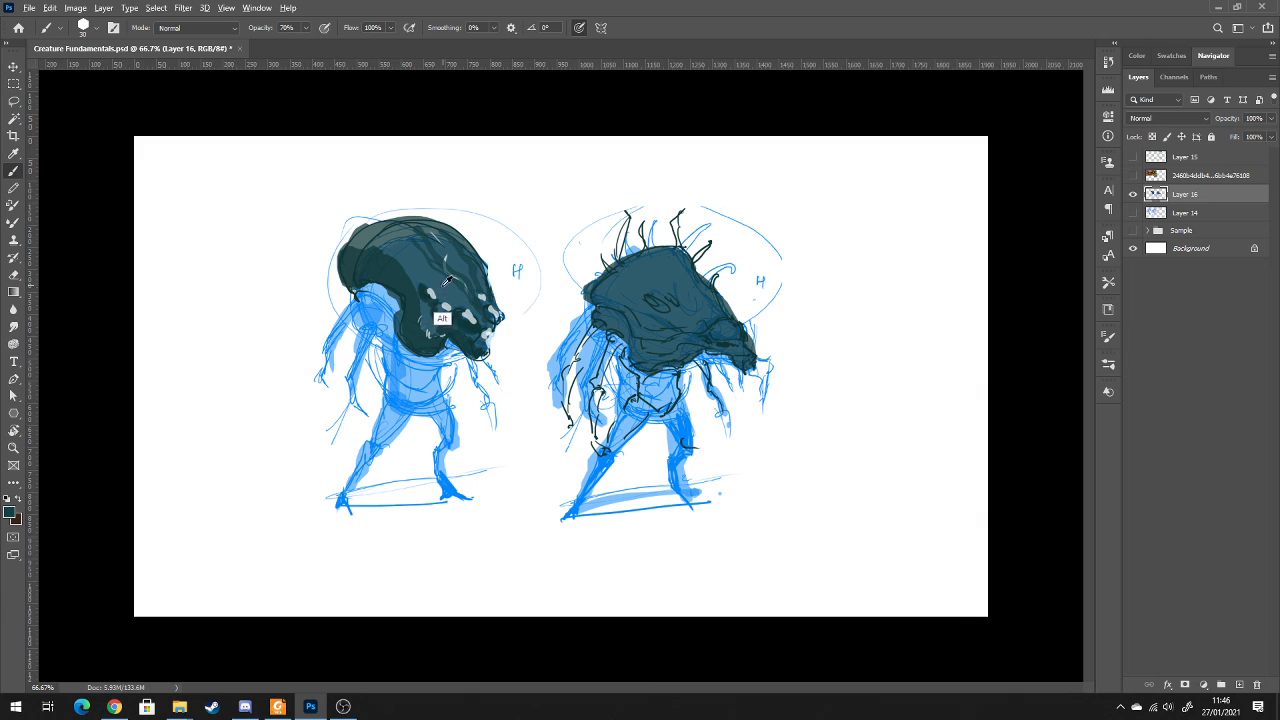
pyautogui.keyDown('alt'); pyautogui.click(379, 233); pyautogui.keyUp('alt')
pyautogui.moveTo(482, 336)
pyautogui.mouseDown()
pyautogui.moveTo(497, 394)
pyautogui.moveTo(471, 358)
pyautogui.moveTo(497, 337)
pyautogui.mouseUp()
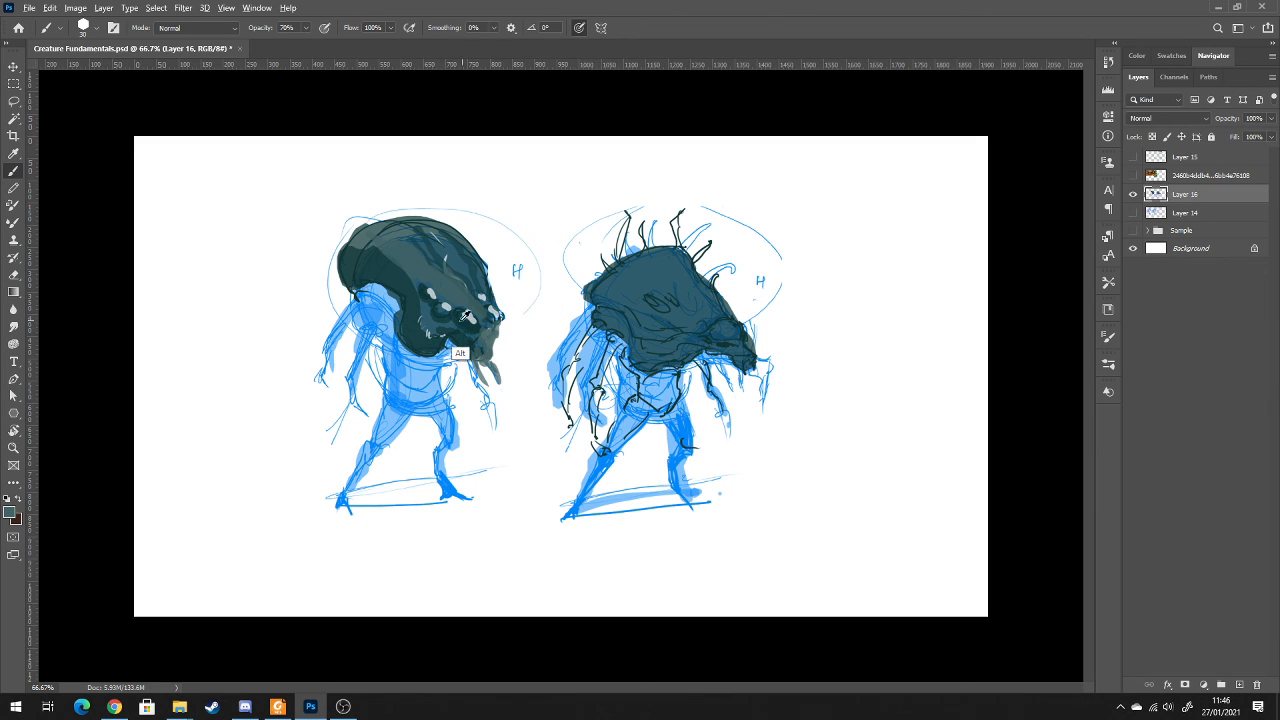
pyautogui.moveTo(421, 322); pyautogui.dragTo(444, 332)
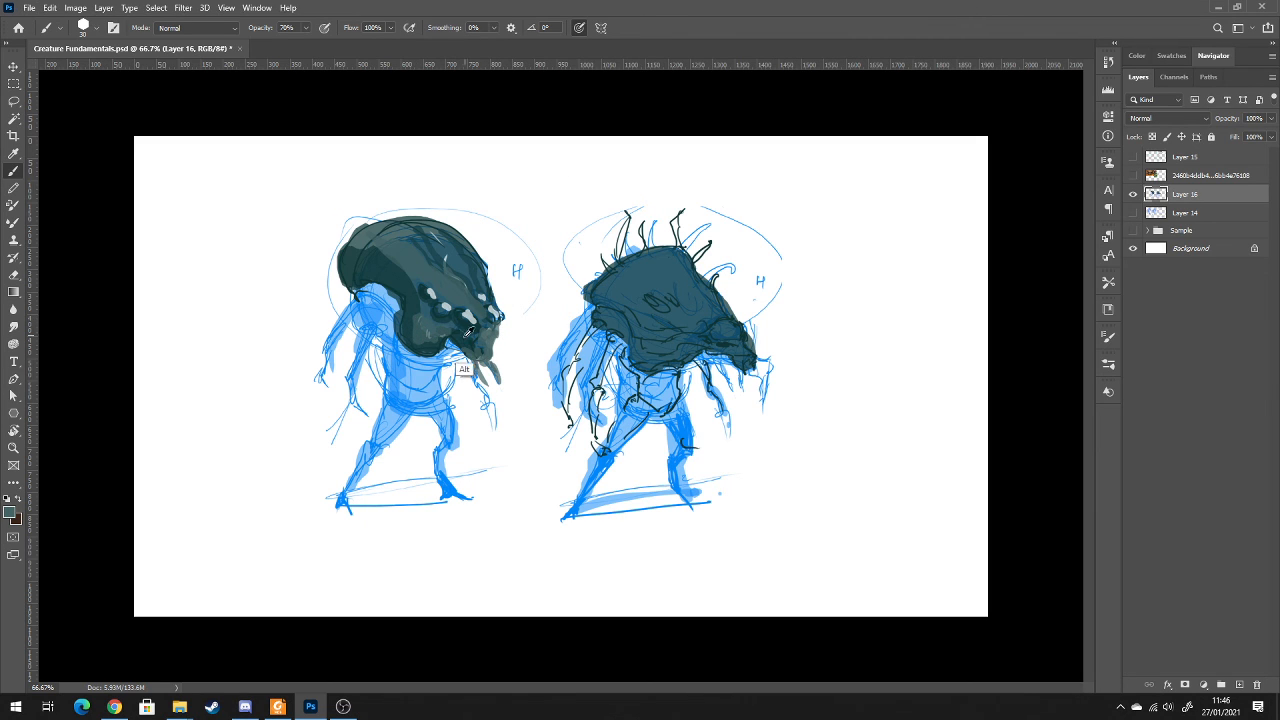
pyautogui.keyDown('alt'); pyautogui.click(361, 326); pyautogui.keyUp('alt')
pyautogui.moveTo(362, 325); pyautogui.dragTo(354, 327)
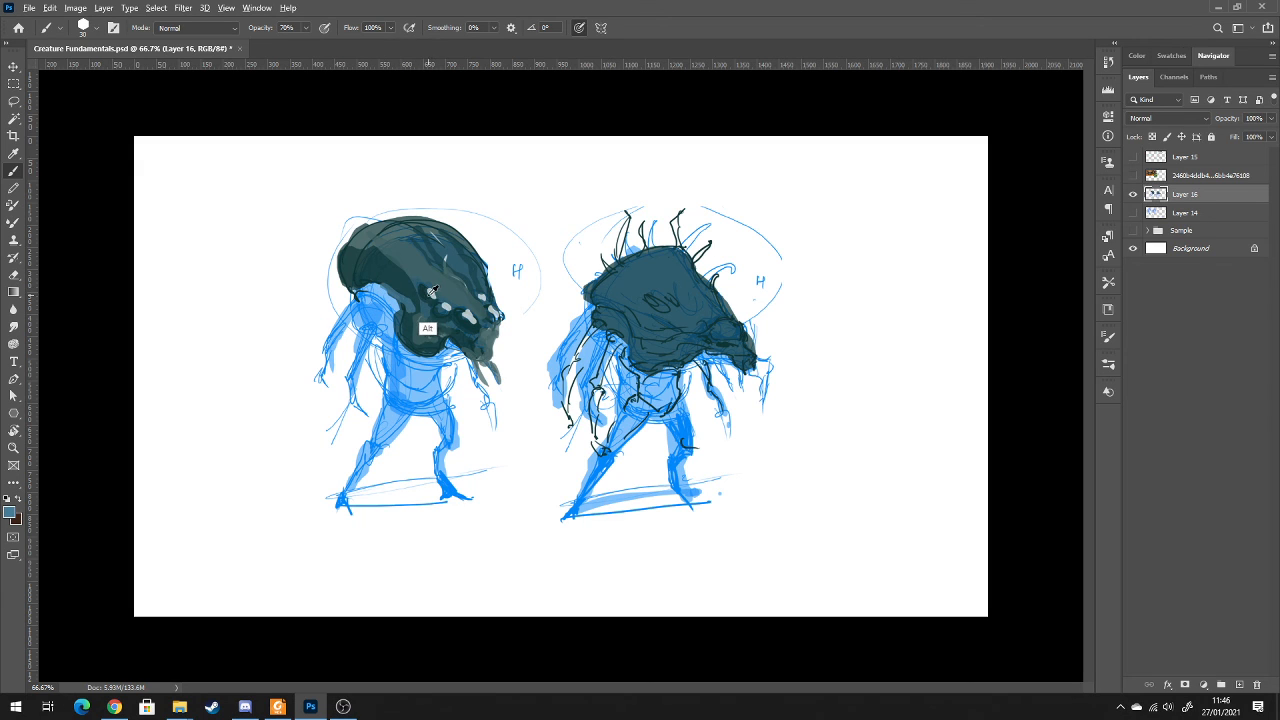
# Deepen the shadows around the round-headed creature's eyes and jaw with dark teal, and define its long hanging mandibles
pyautogui.keyDown('alt'); pyautogui.click(720, 372); pyautogui.keyUp('alt')
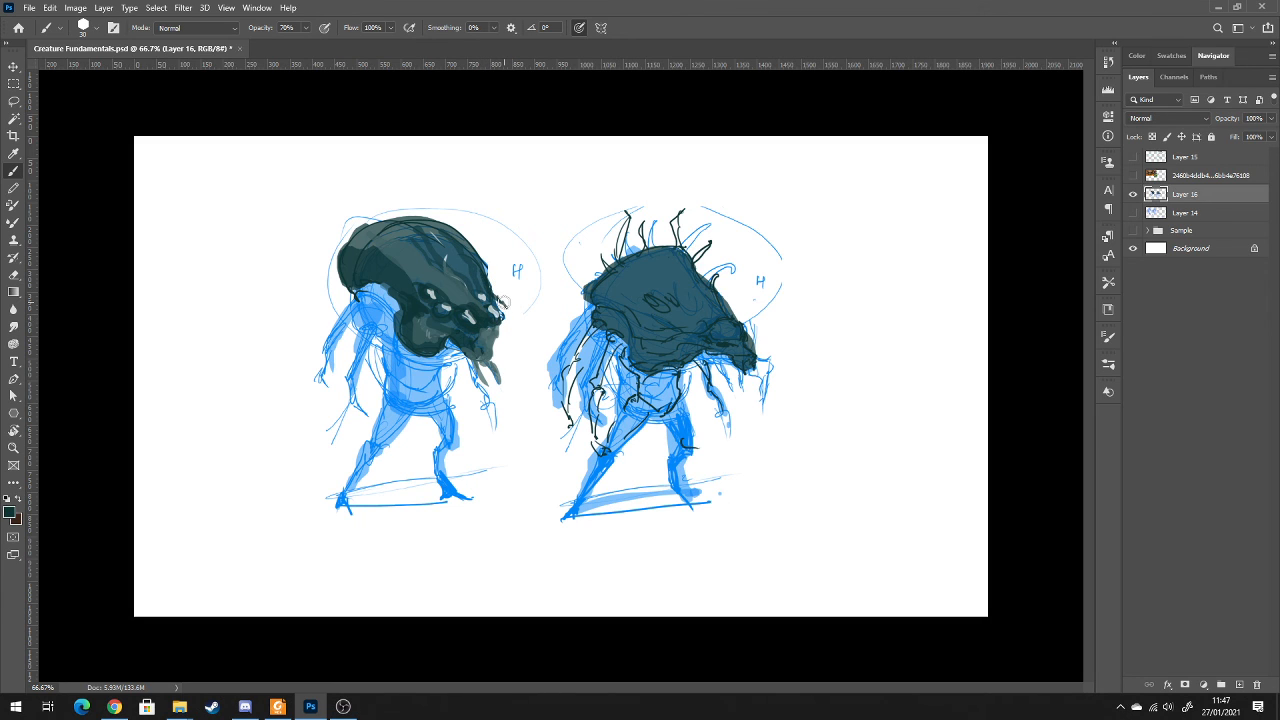
pyautogui.moveTo(505, 318)
pyautogui.mouseDown()
pyautogui.moveTo(481, 339)
pyautogui.moveTo(490, 351)
pyautogui.moveTo(503, 324)
pyautogui.moveTo(478, 372)
pyautogui.moveTo(488, 362)
pyautogui.moveTo(502, 378)
pyautogui.moveTo(486, 386)
pyautogui.moveTo(511, 372)
pyautogui.moveTo(506, 382)
pyautogui.mouseUp()
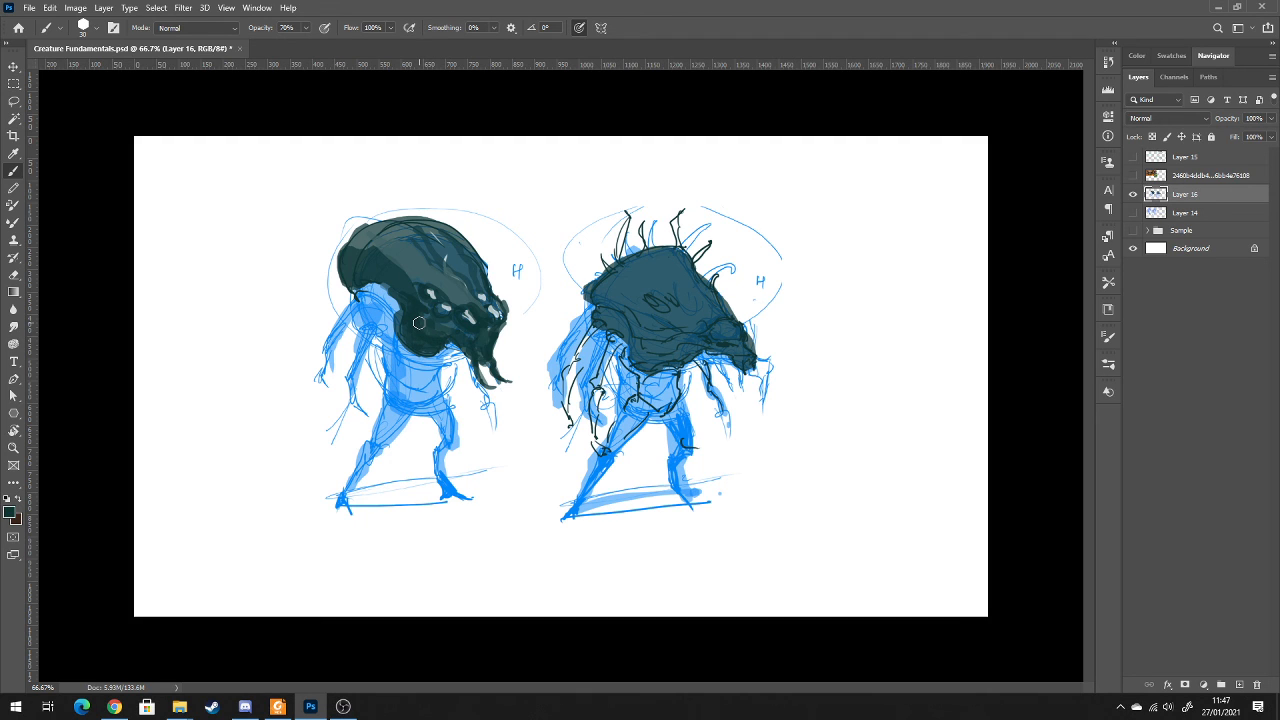
pyautogui.keyDown('alt'); pyautogui.click(449, 358); pyautogui.keyUp('alt')
pyautogui.moveTo(426, 323); pyautogui.dragTo(454, 328)
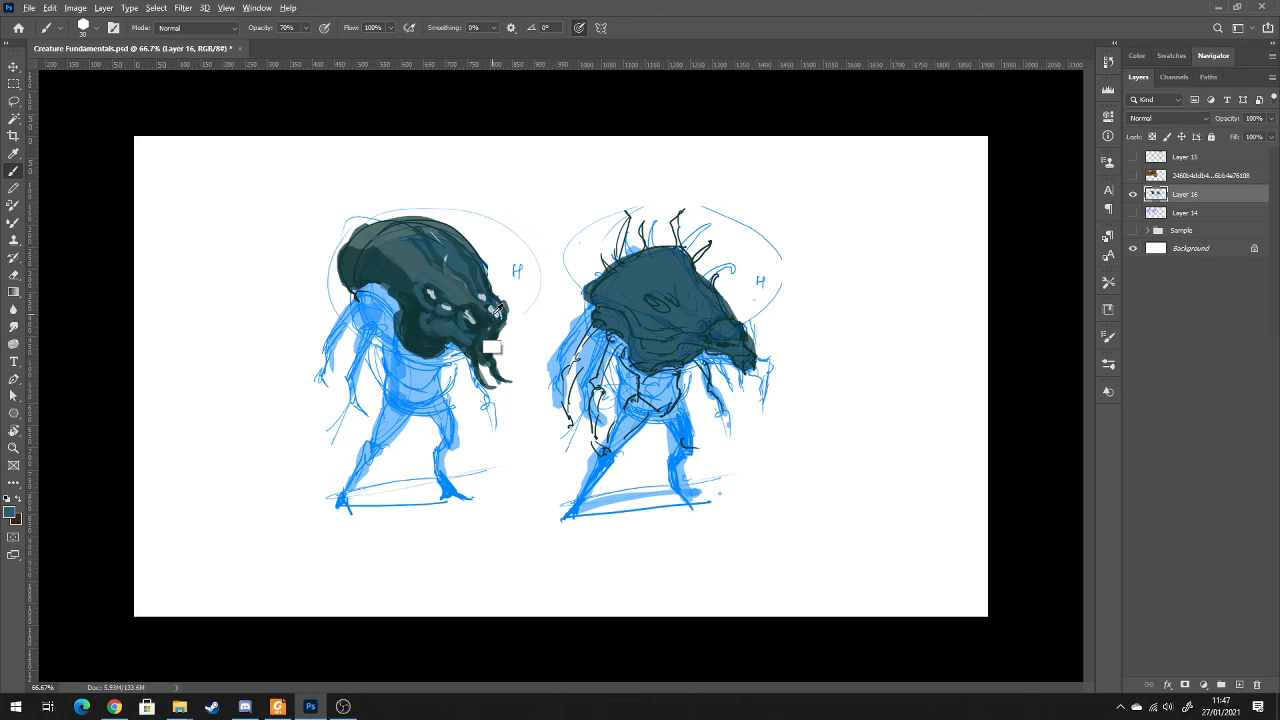
# Draw pale grey rim highlights around the round-headed creature's eyes, mouth and lower jaw edge
pyautogui.keyDown('alt'); pyautogui.click(491, 346); pyautogui.keyUp('alt')
pyautogui.keyDown('alt'); pyautogui.click(467, 317); pyautogui.keyUp('alt')
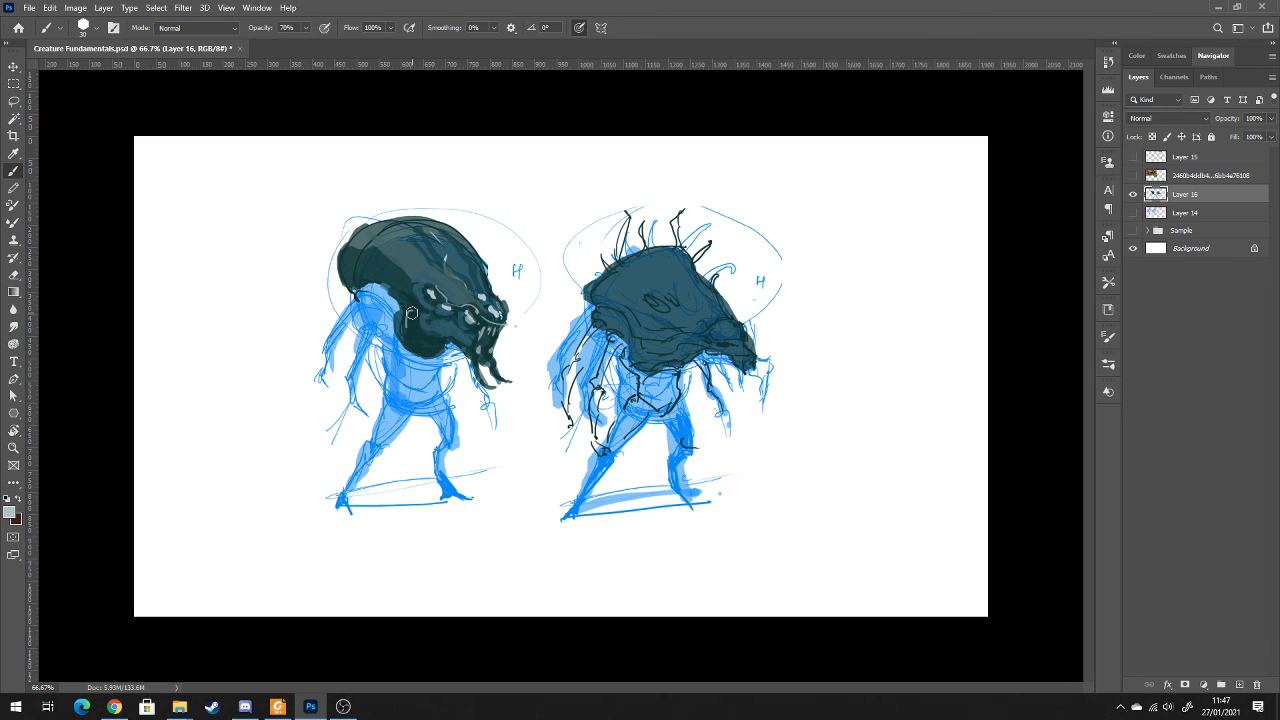
pyautogui.moveTo(411, 332); pyautogui.dragTo(455, 341)
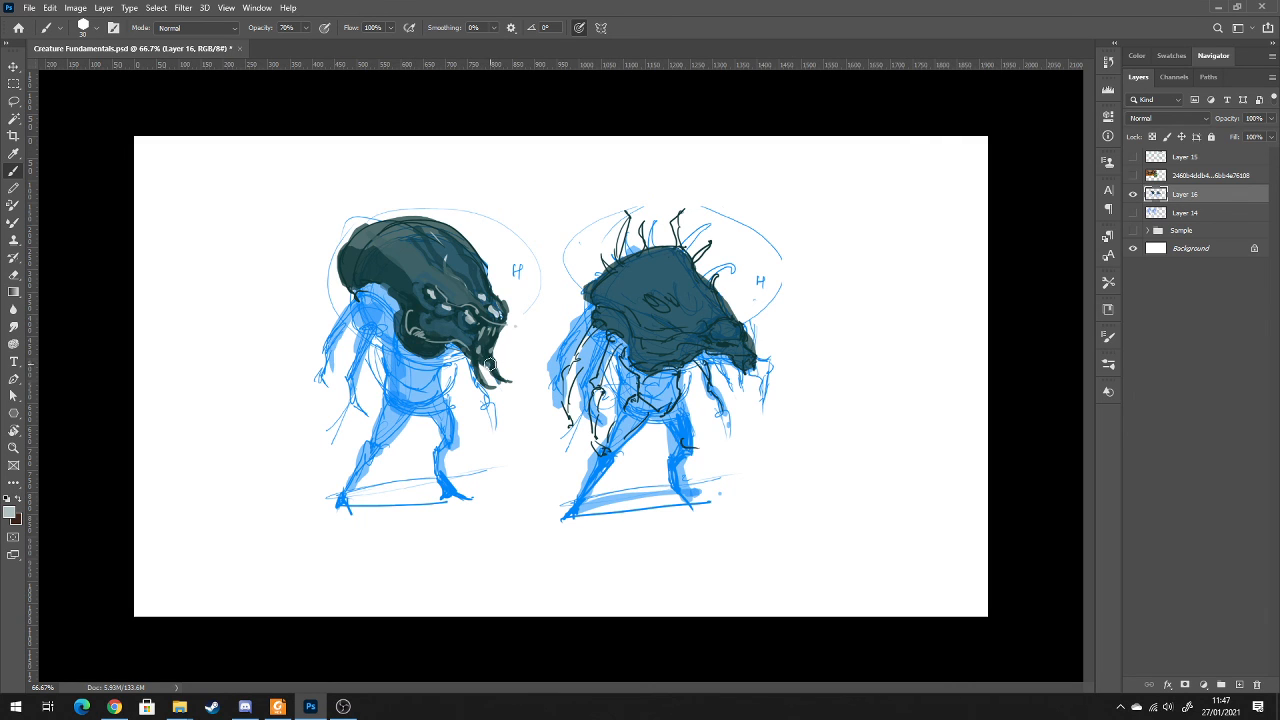